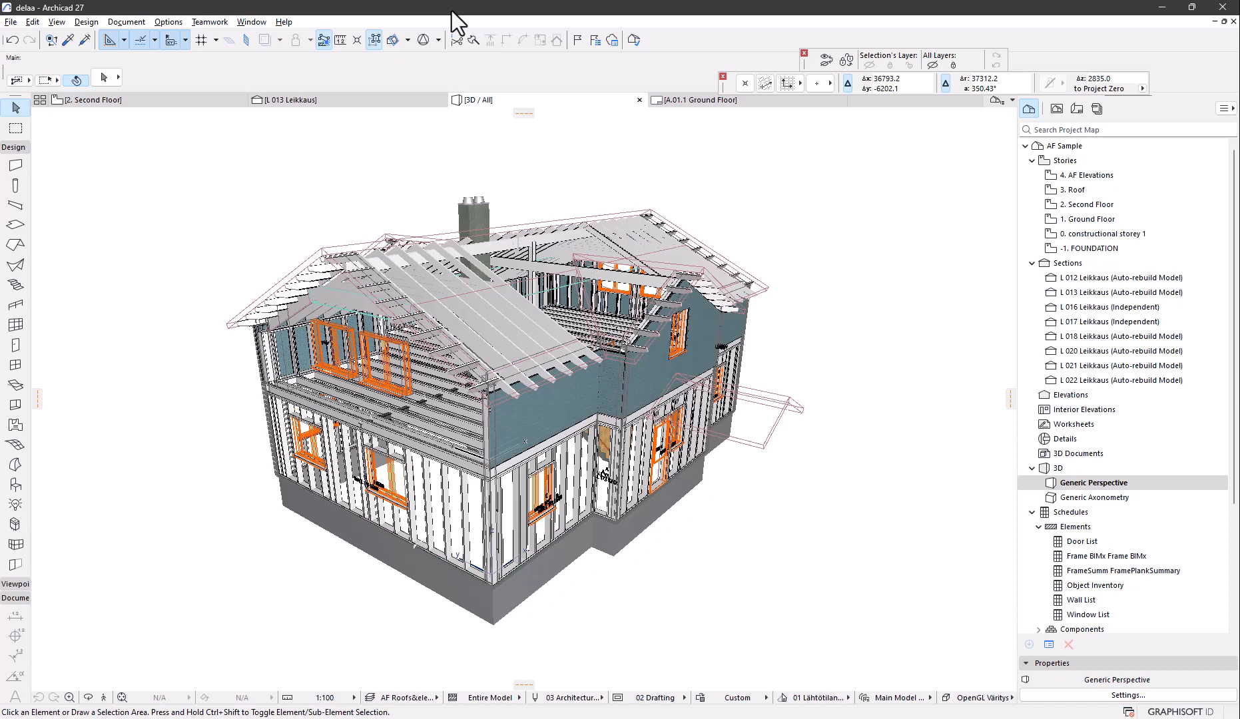
# - Open the ArchiFrame tool palette
pyautogui.click(168, 21)
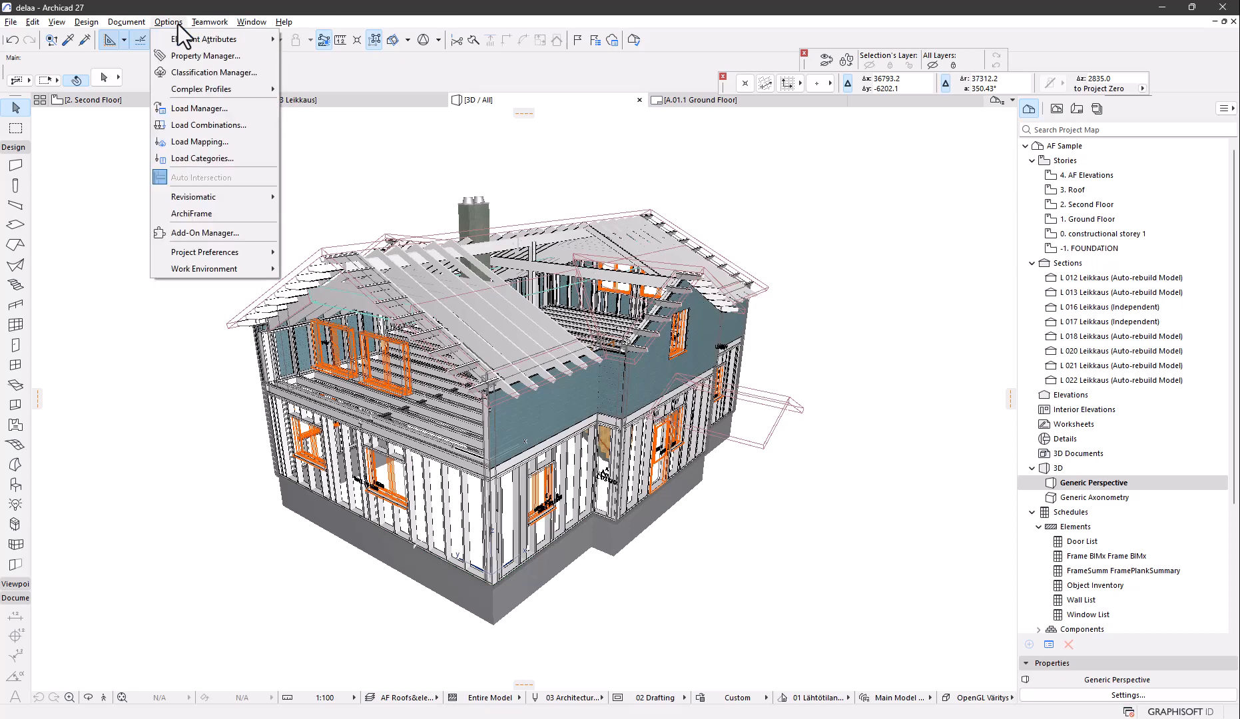
pyautogui.click(208, 213)
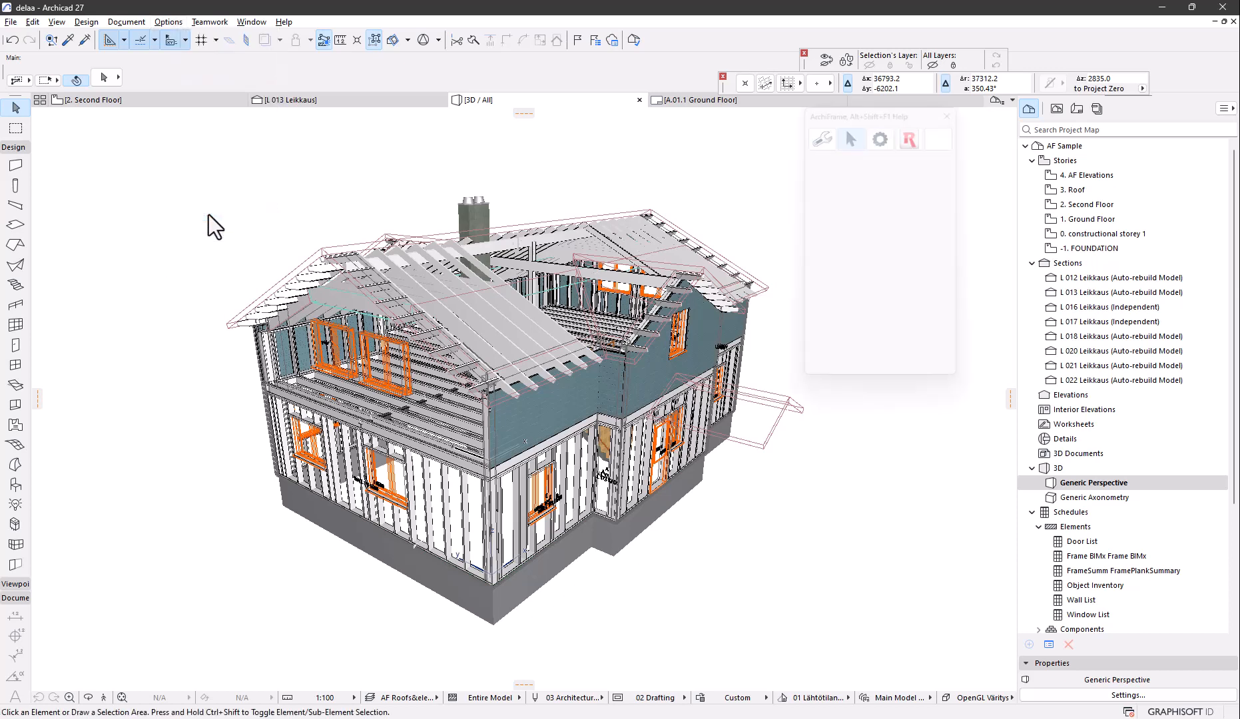
# - In File Explorer, view the Data_Yours_BASE_own and Data_Mine_own folders, and check the user specific settings folder in the ArchiFrame settings
pyautogui.click(472, 426)
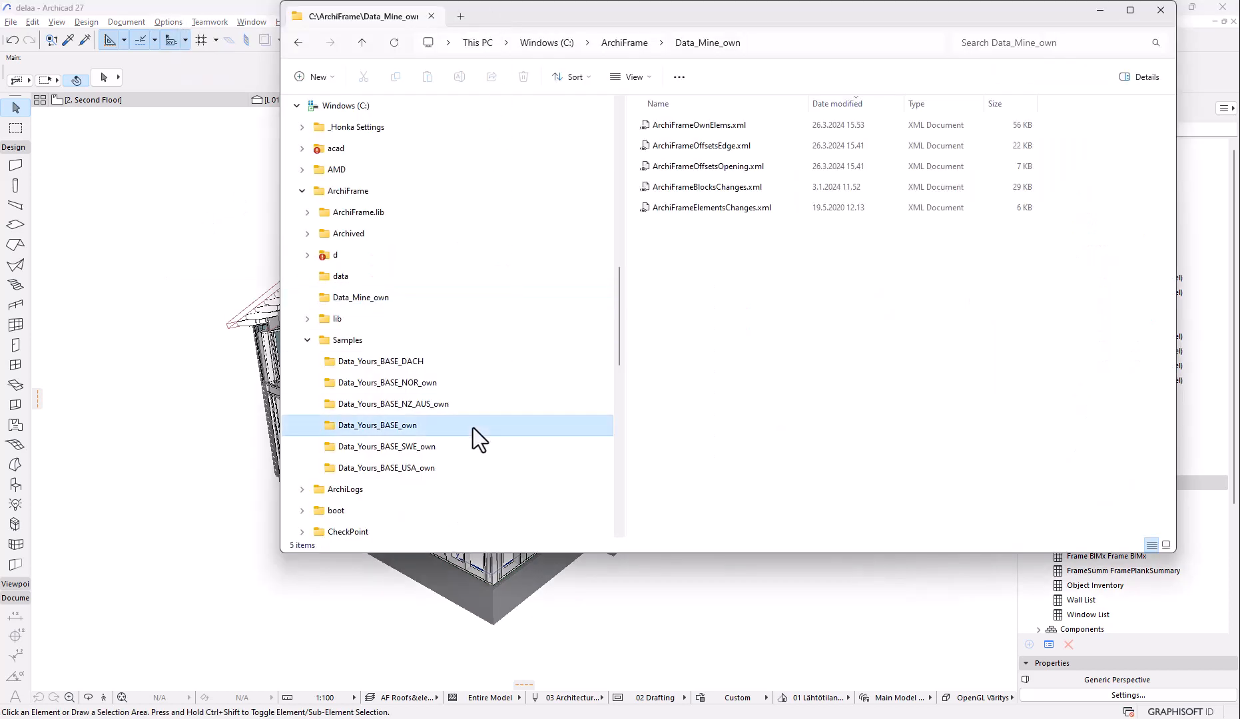
pyautogui.click(389, 300)
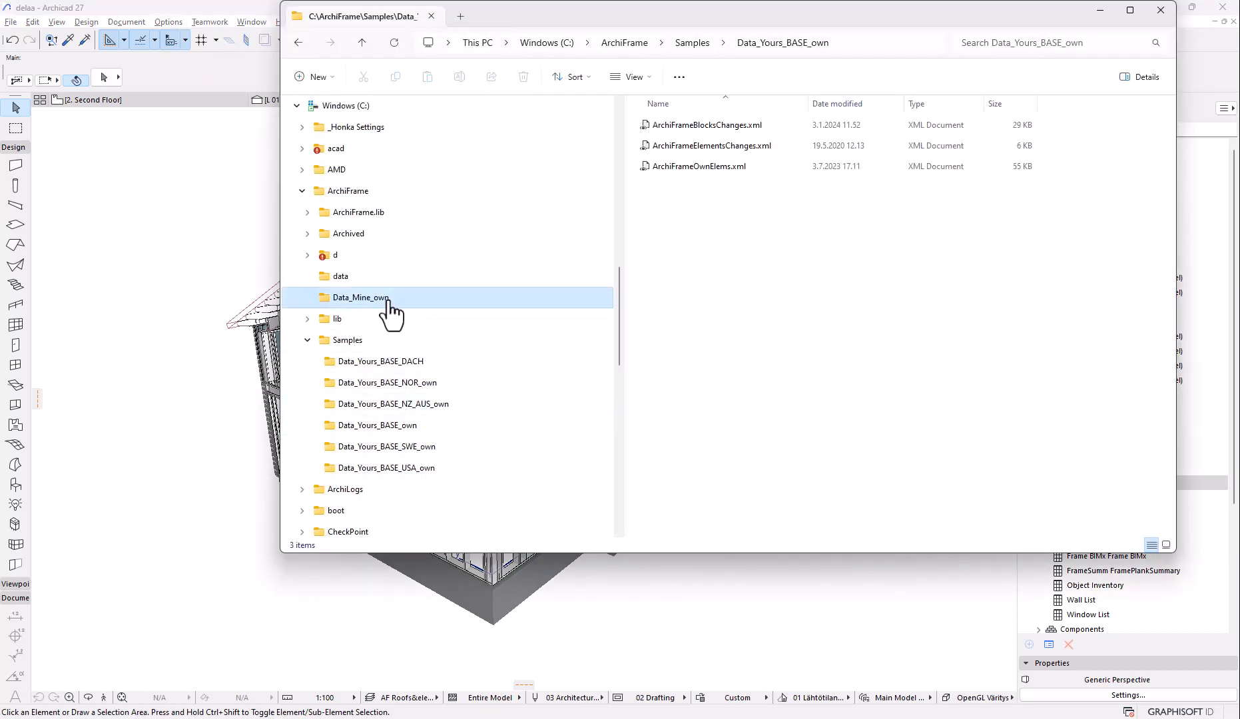
pyautogui.hotkey('alt', 'Tab')
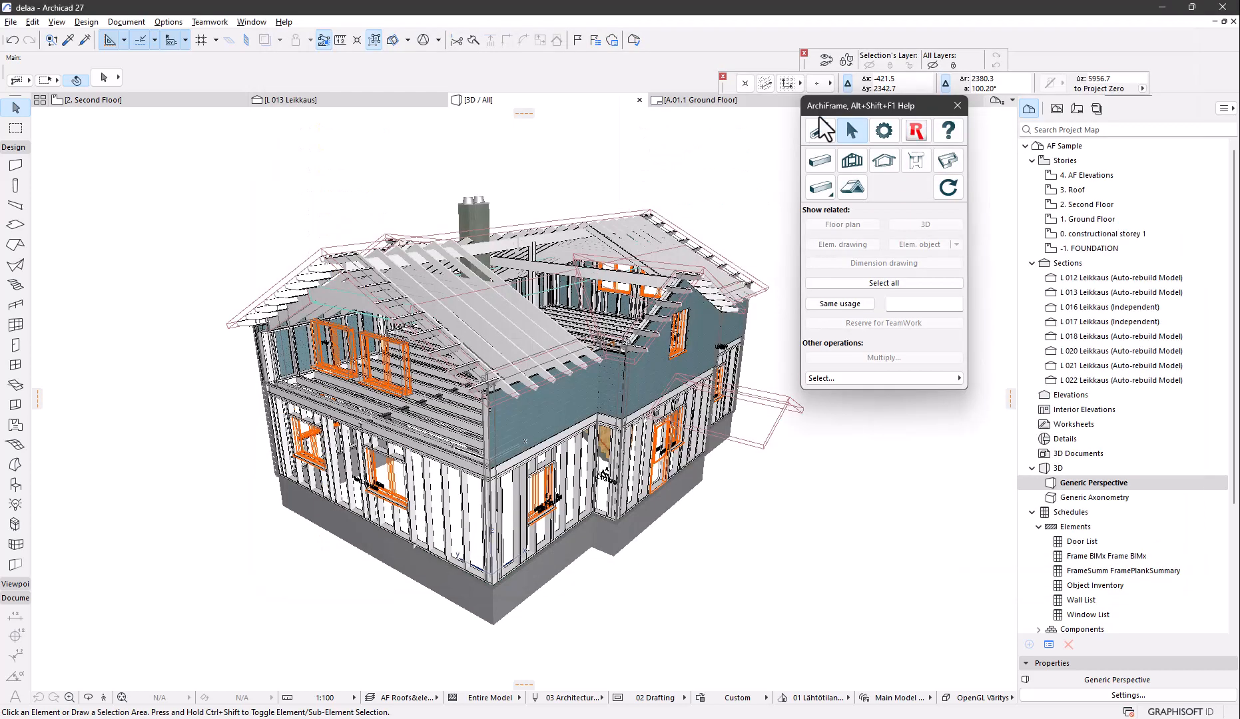
pyautogui.click(876, 134)
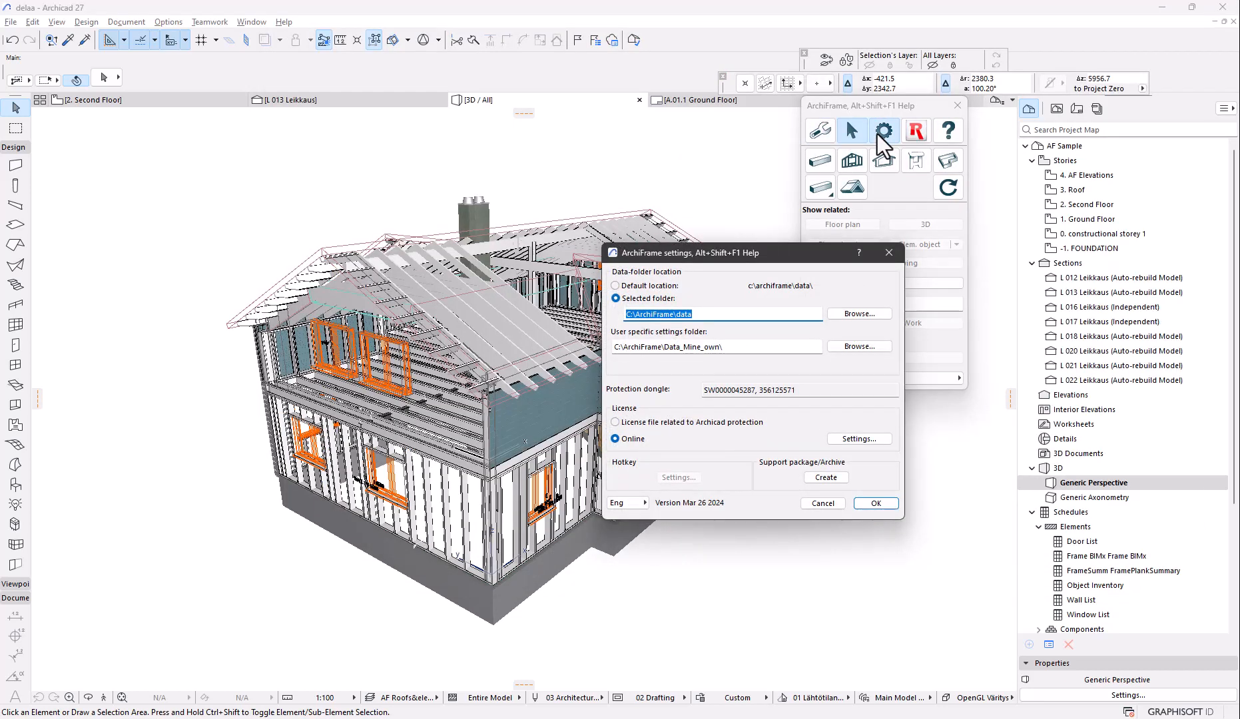
pyautogui.click(755, 346)
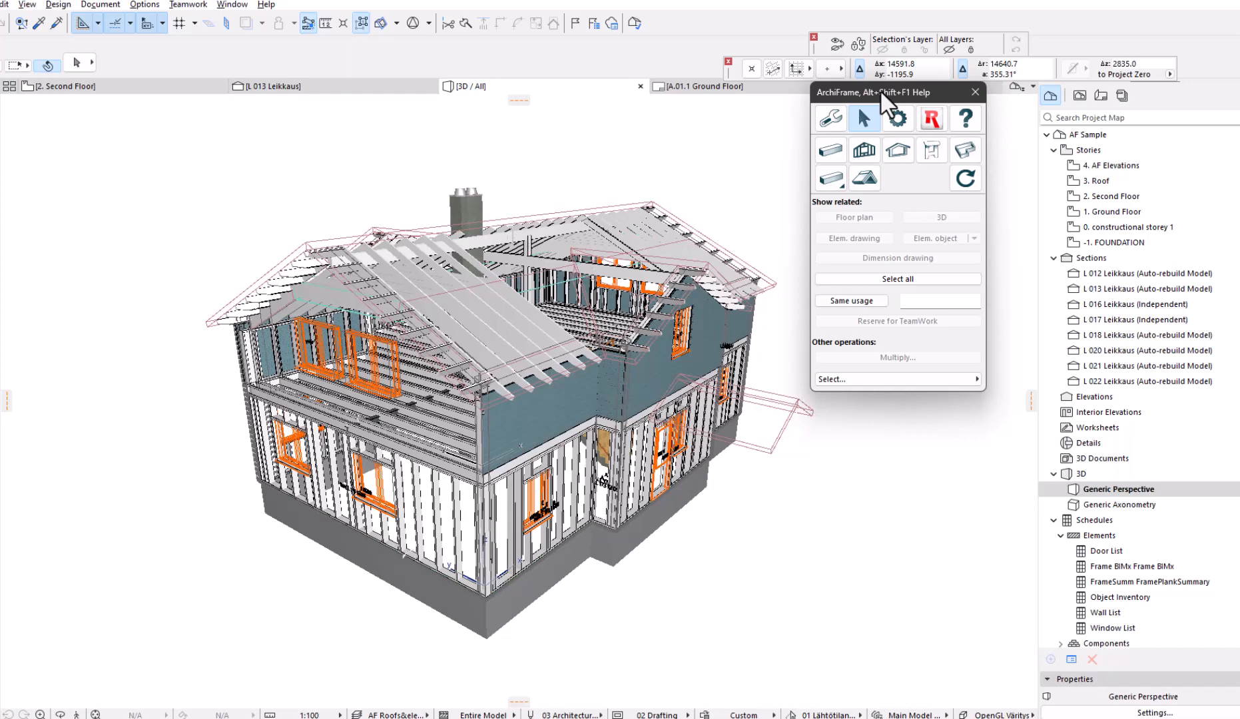
# - Display the 3D model with the 08 Rendering layer combination and select the short upper-floor wall section at the far end of the gable
pyautogui.click(397, 715)
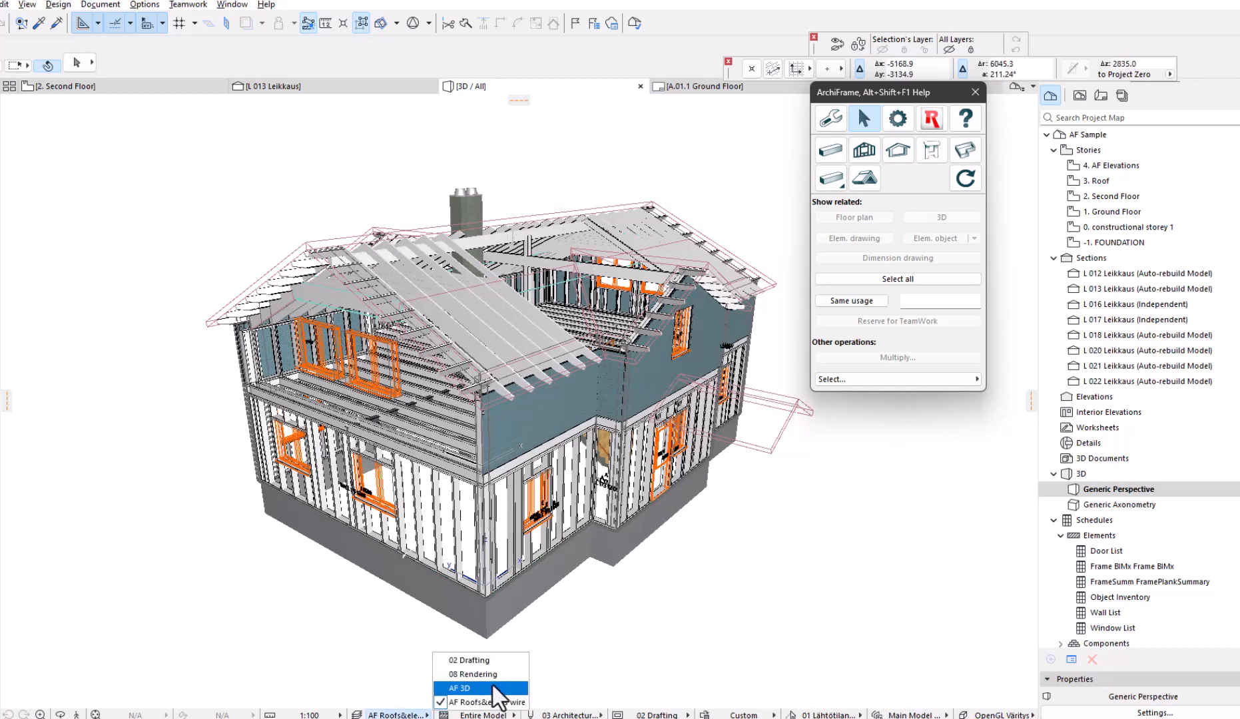
pyautogui.click(472, 673)
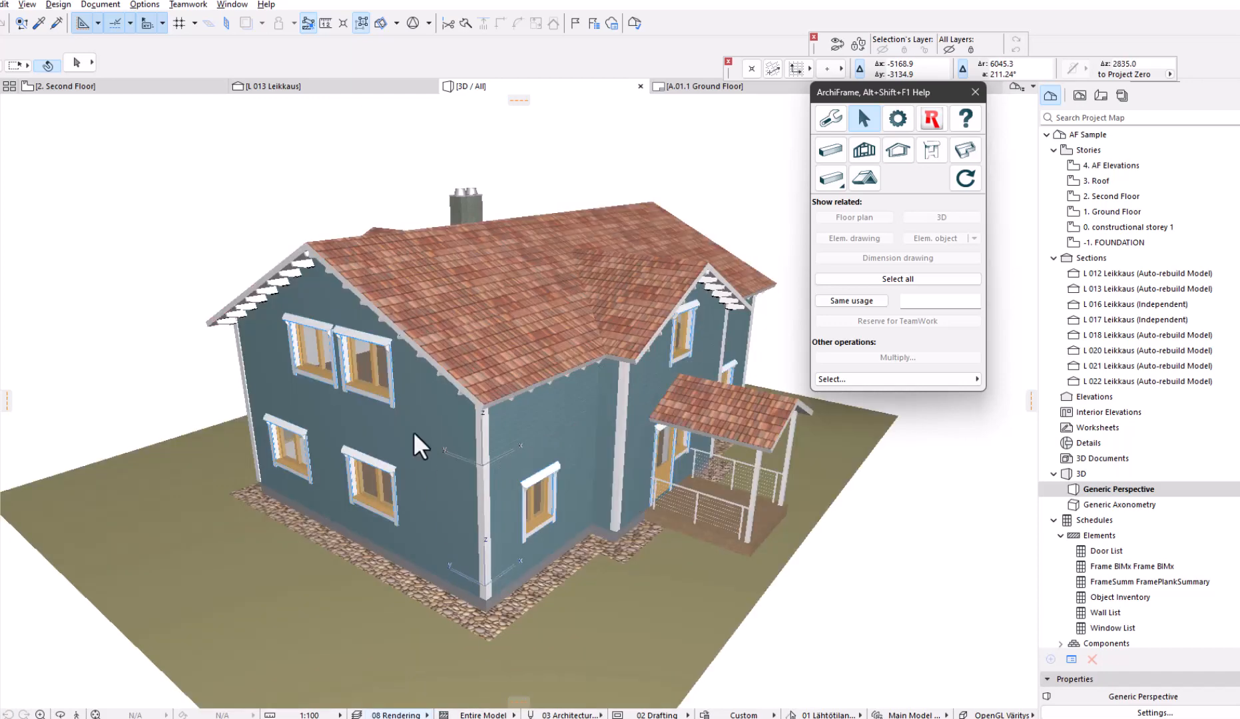
pyautogui.click(426, 400)
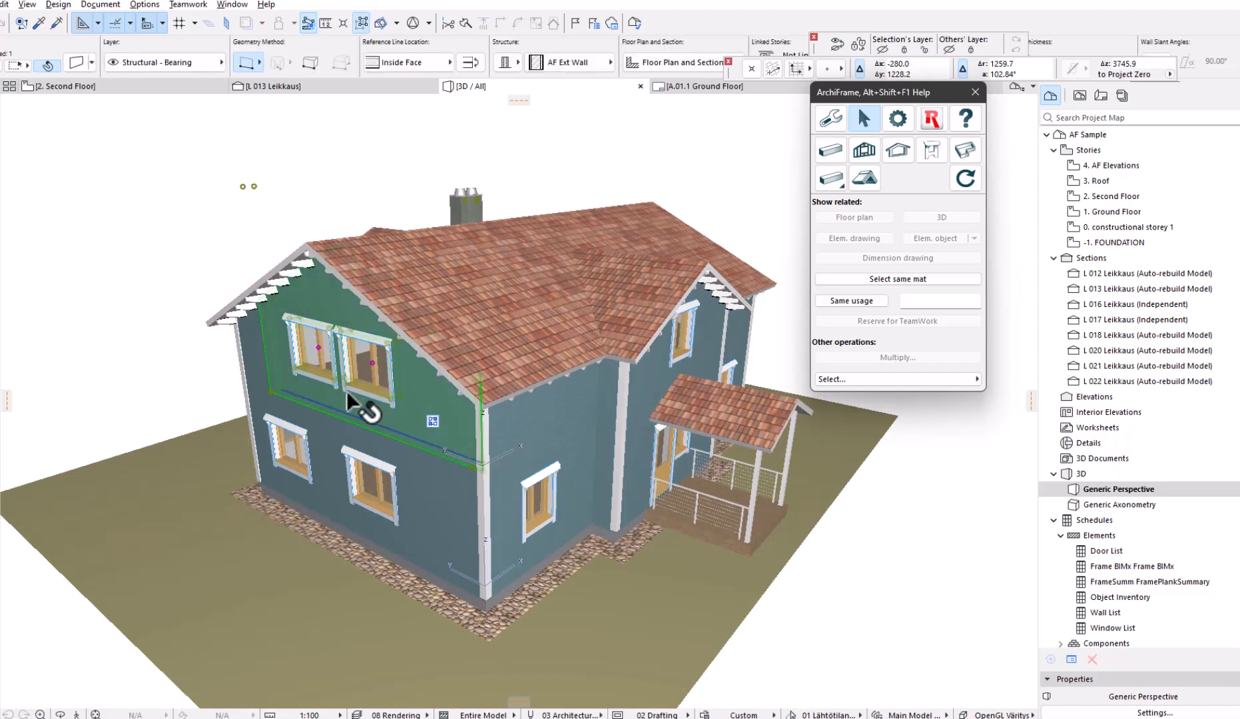
pyautogui.click(258, 361)
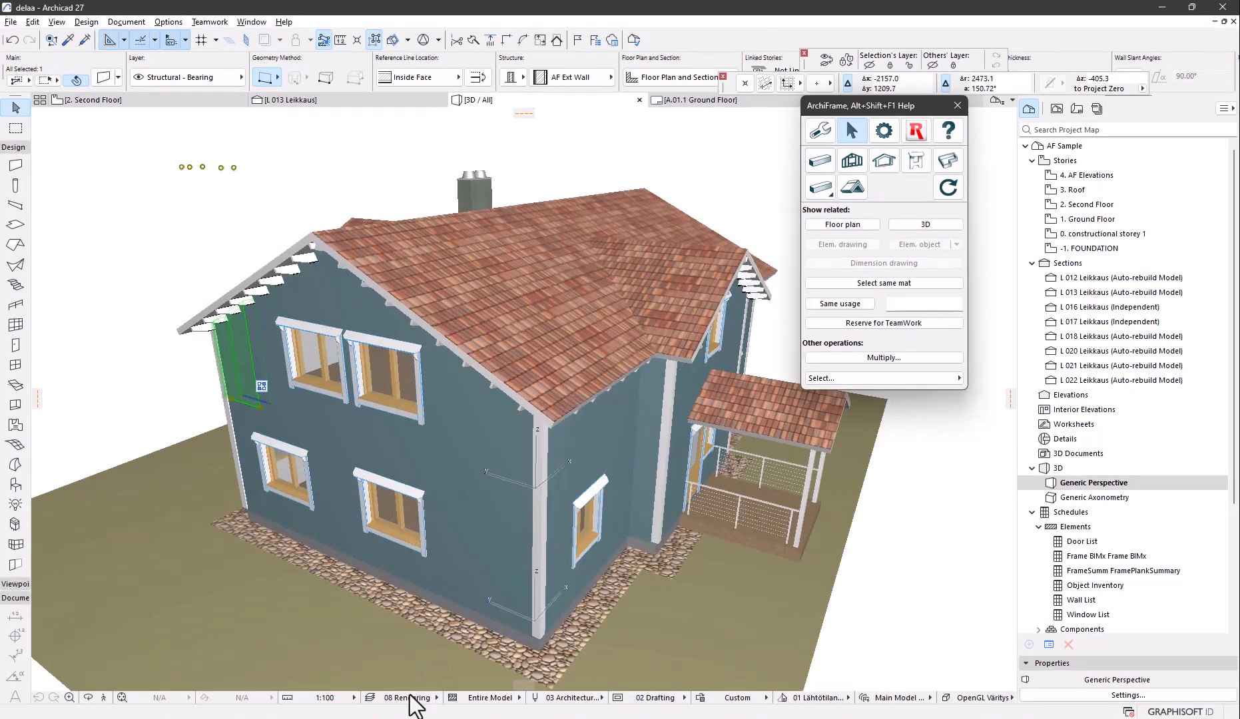
# - Switch the layer combination to AF Roofs&elems wire and show the selected wall in its related floor plan
pyautogui.click(411, 715)
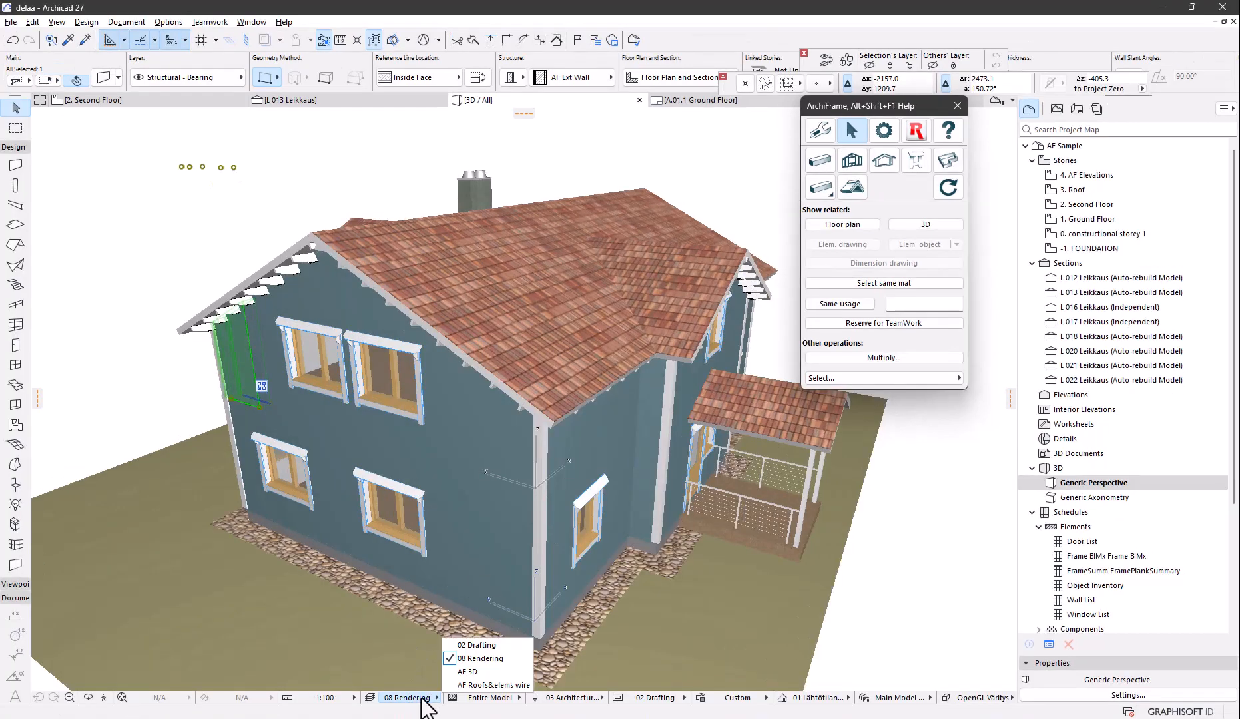
pyautogui.click(480, 685)
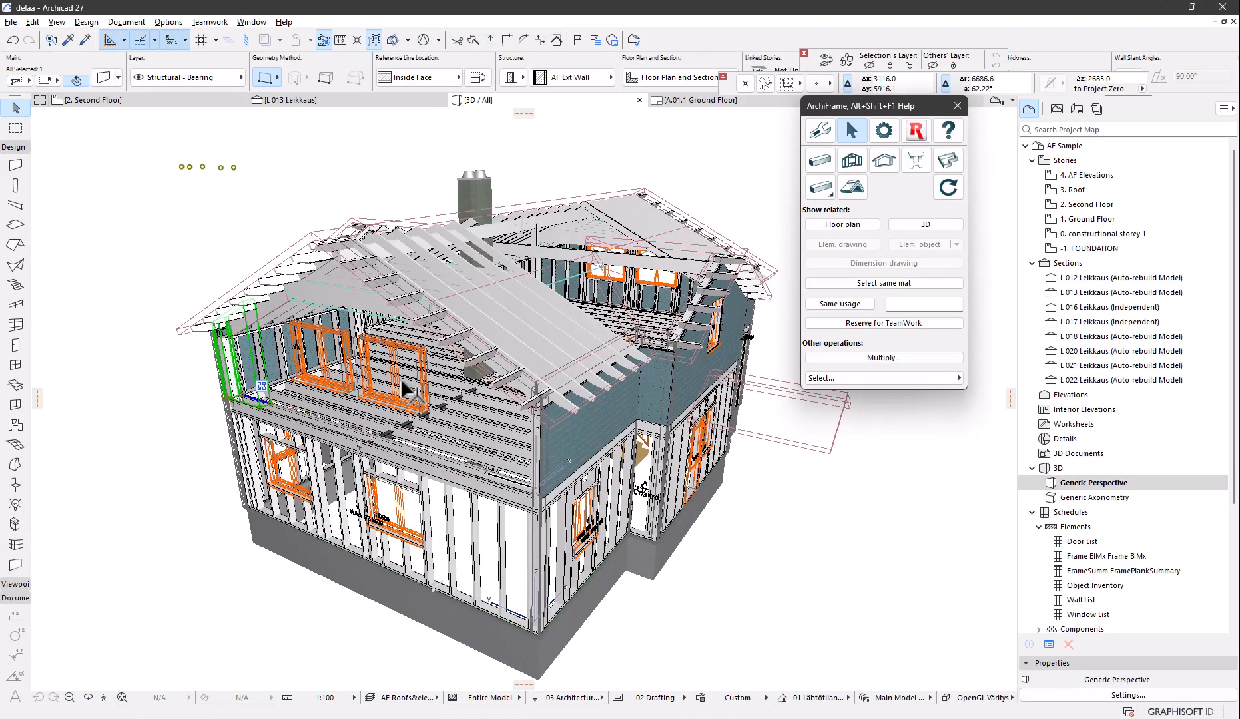
pyautogui.click(850, 228)
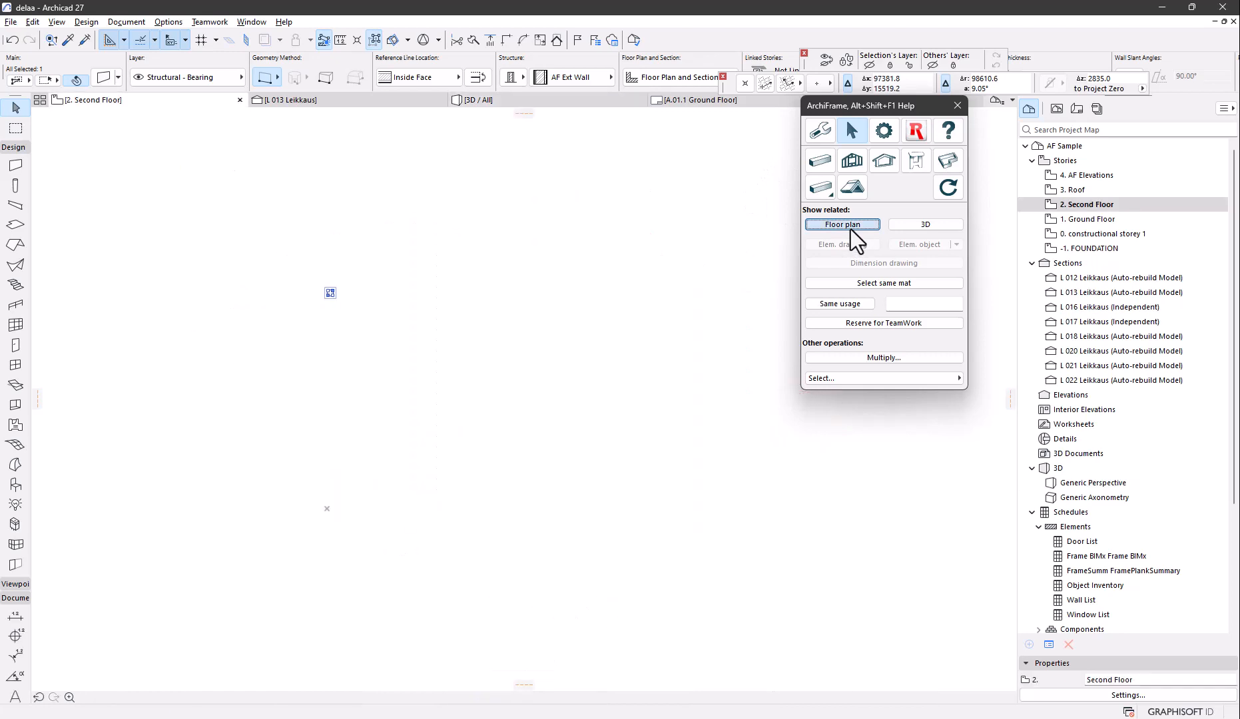
# - Open the custom element types for frame elements and pick WALL EW 23 H/22/WS9/173/42/13
pyautogui.click(852, 187)
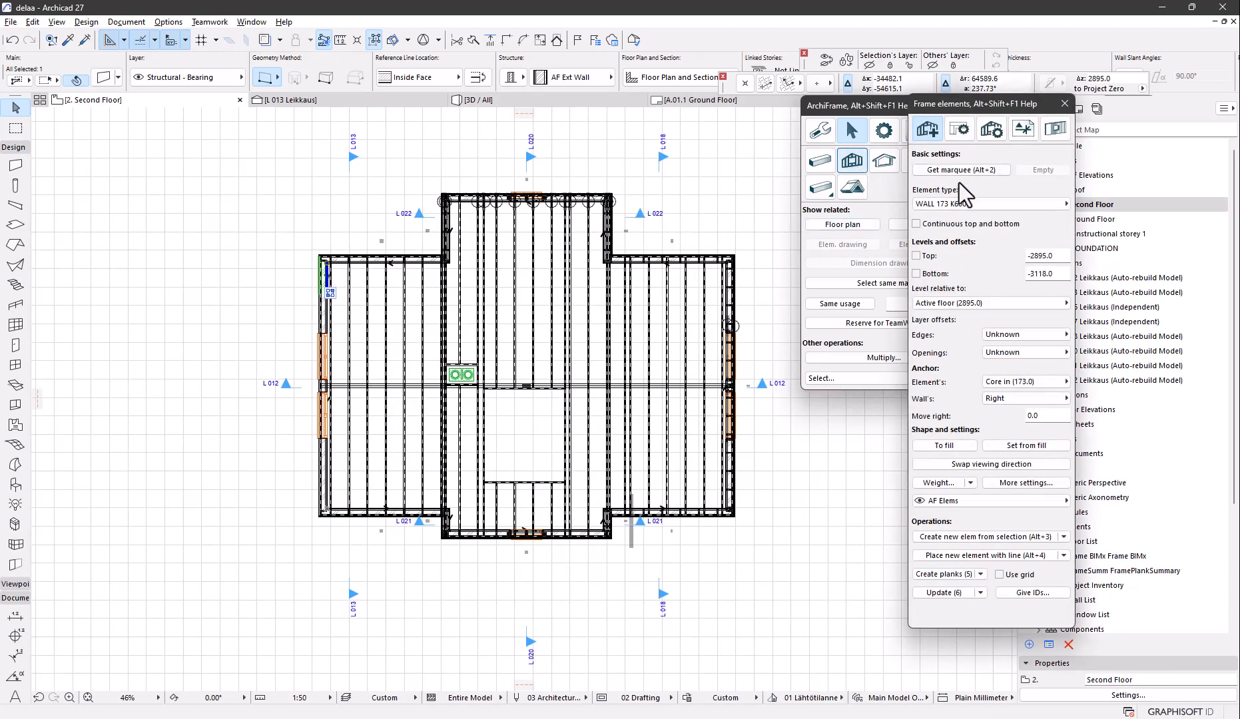
pyautogui.click(986, 207)
pyautogui.click(863, 203)
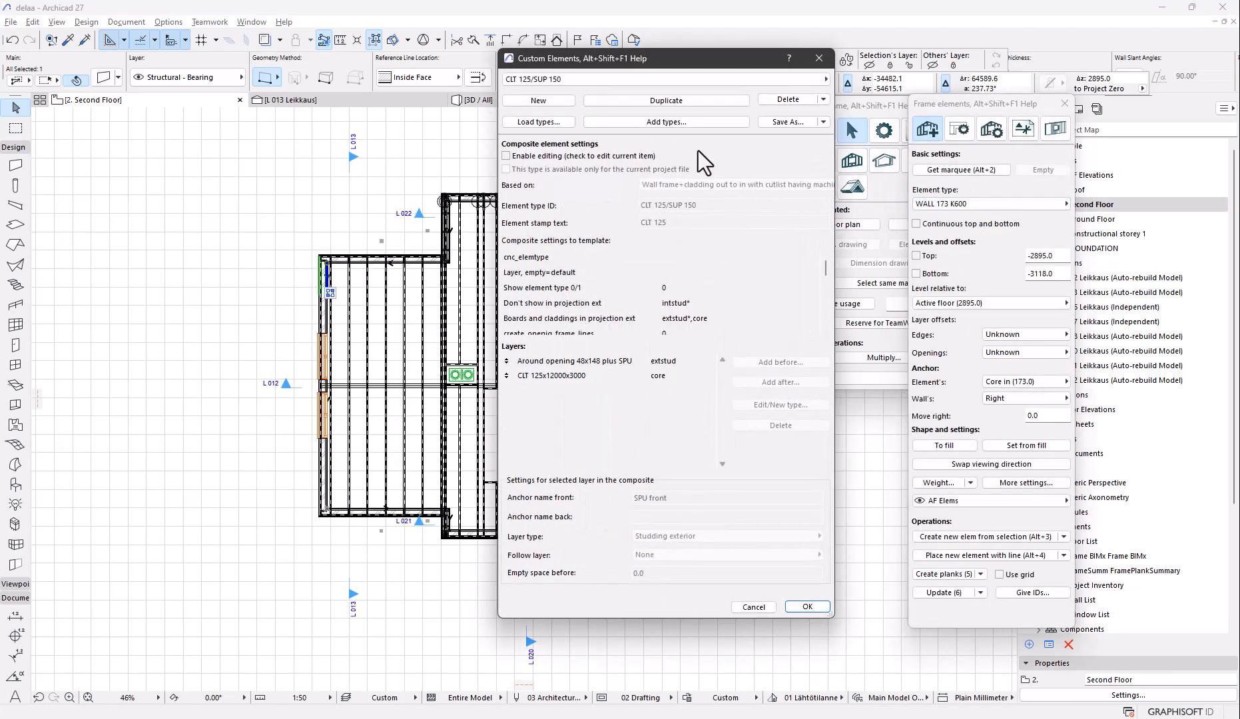
pyautogui.click(642, 85)
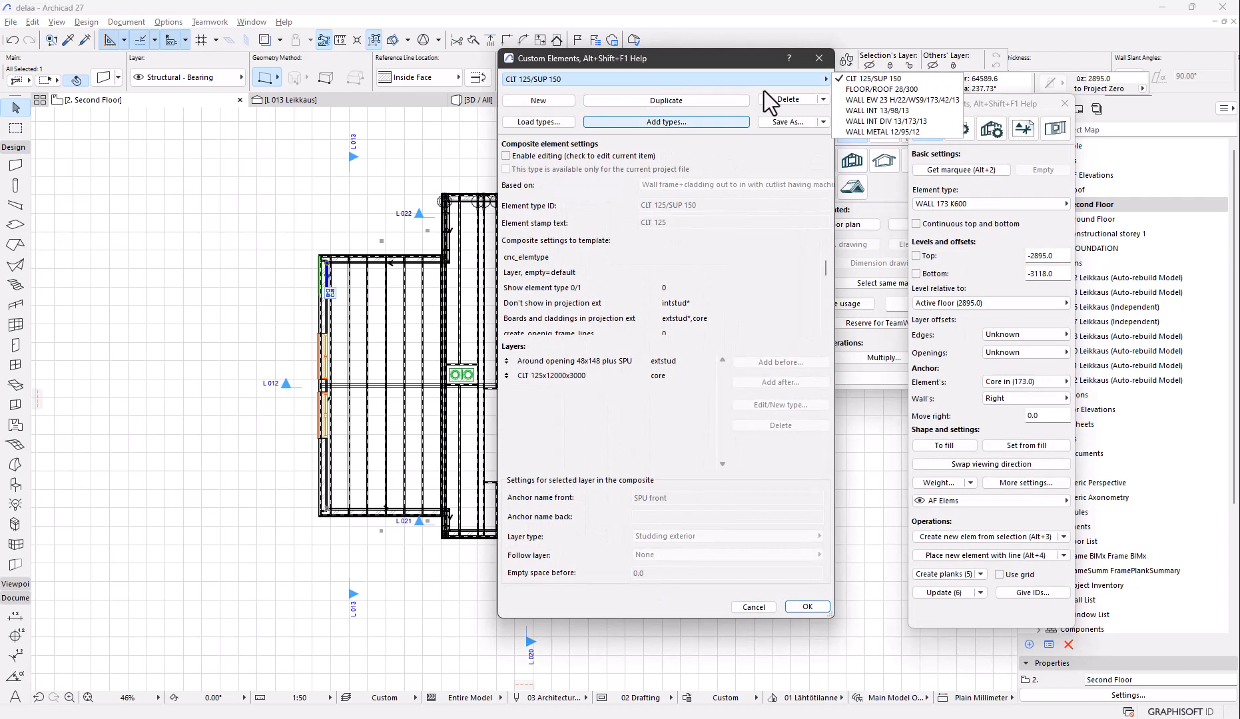
pyautogui.click(880, 100)
# - Enable editing of the core layer W 42x173 C/C 600 INSU, check its Spacing and Material ID settings, and accept the wall element type
pyautogui.click(628, 404)
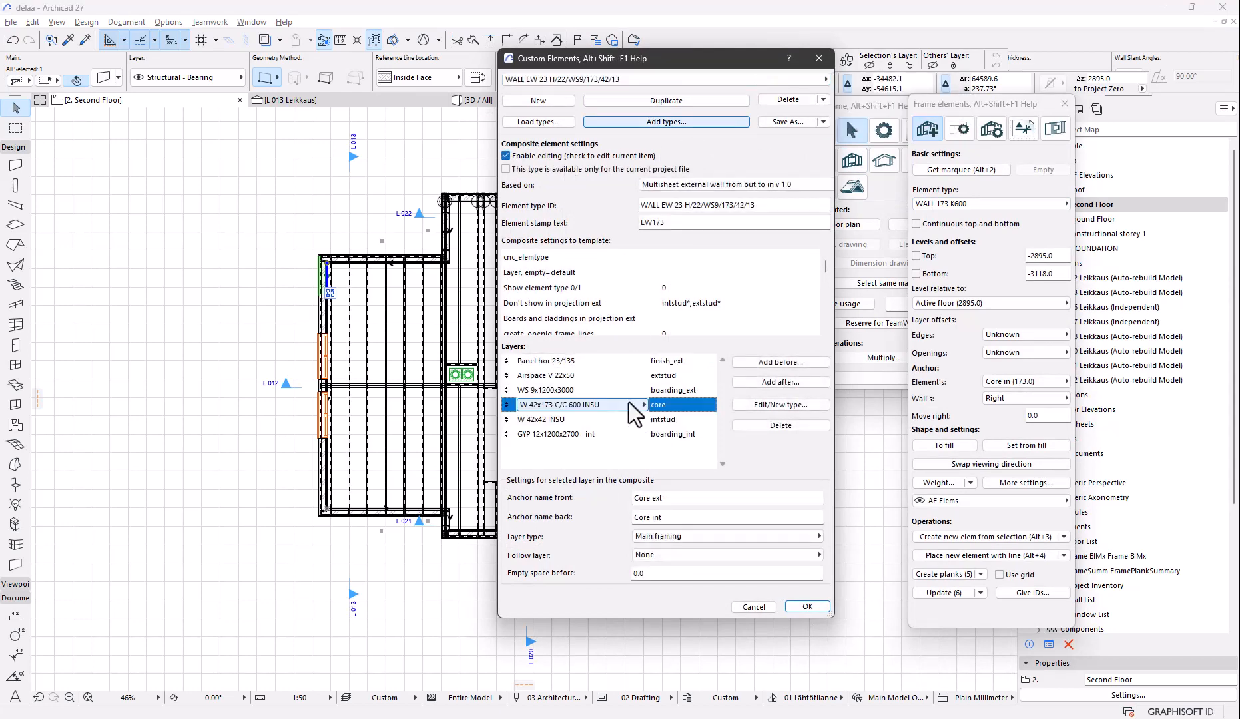
pyautogui.click(789, 405)
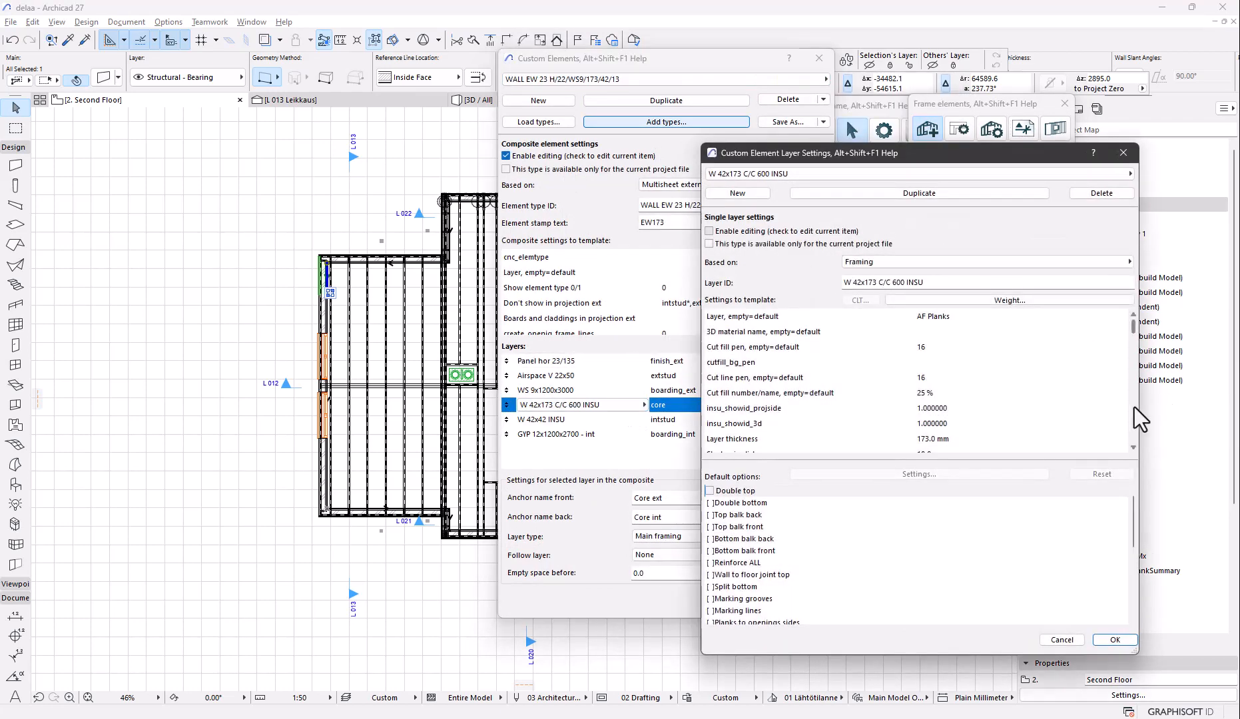
pyautogui.scroll(-5, 1133, 407)
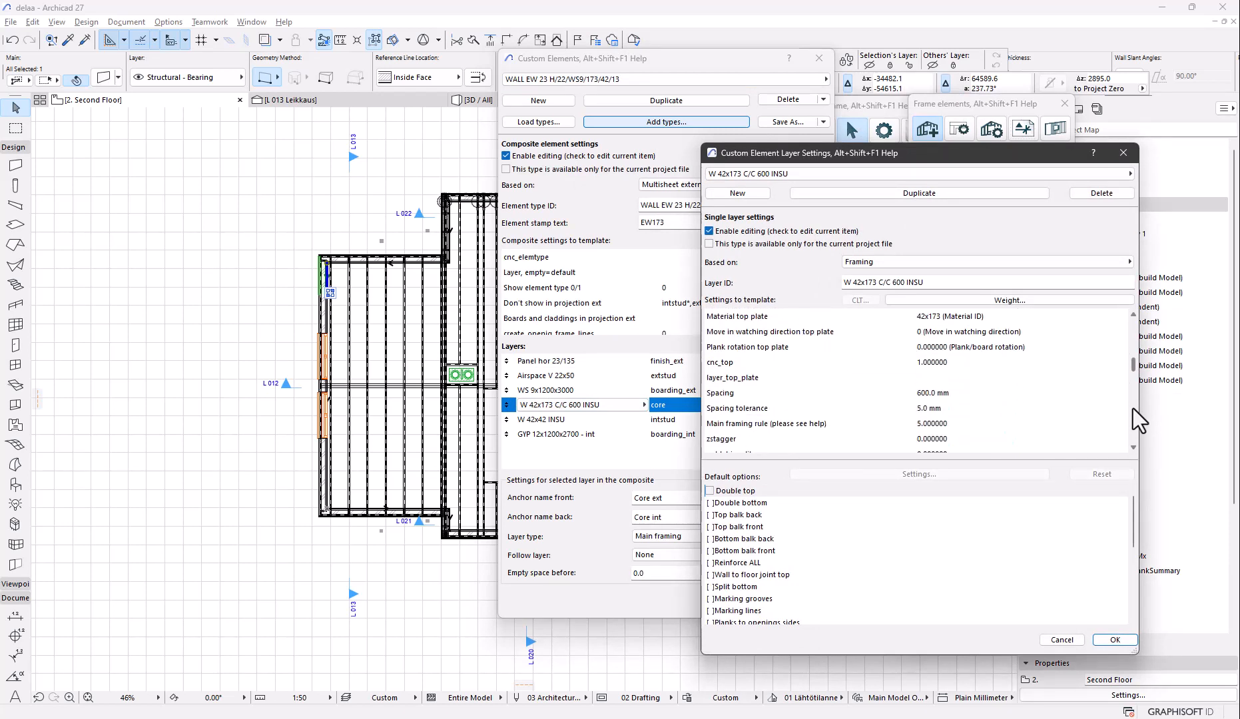
pyautogui.click(1026, 392)
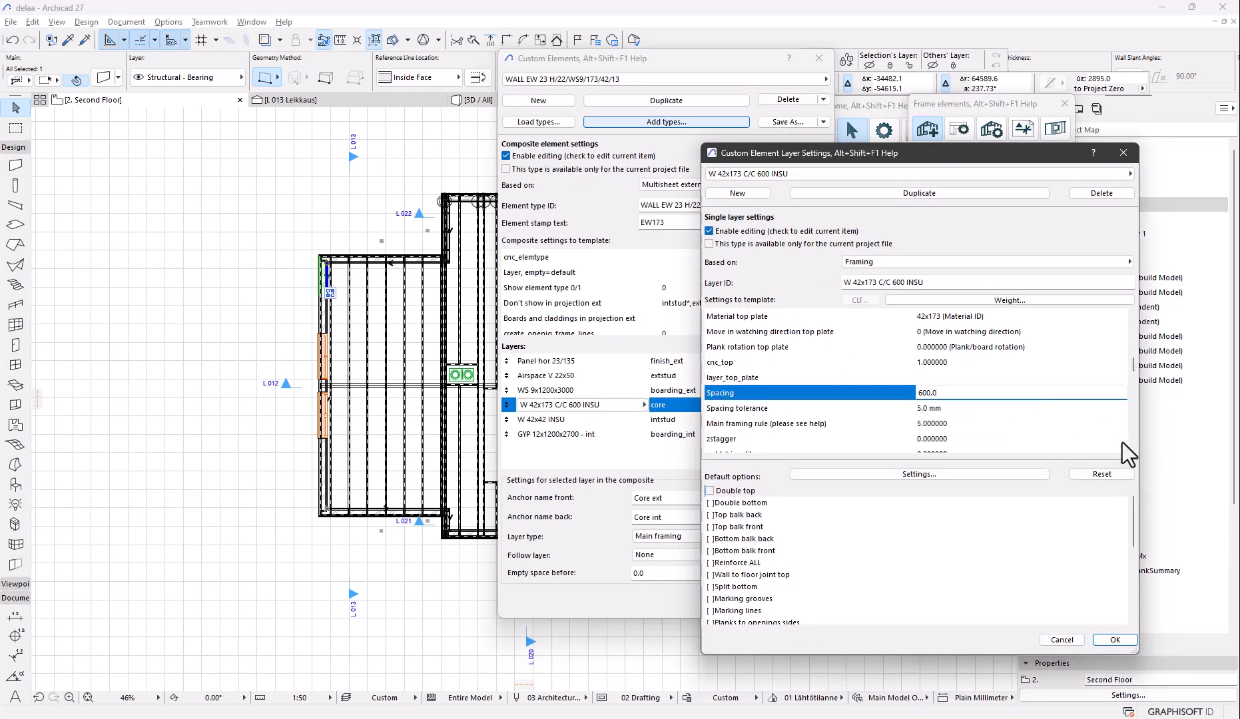
pyautogui.scroll(-3, 1136, 436)
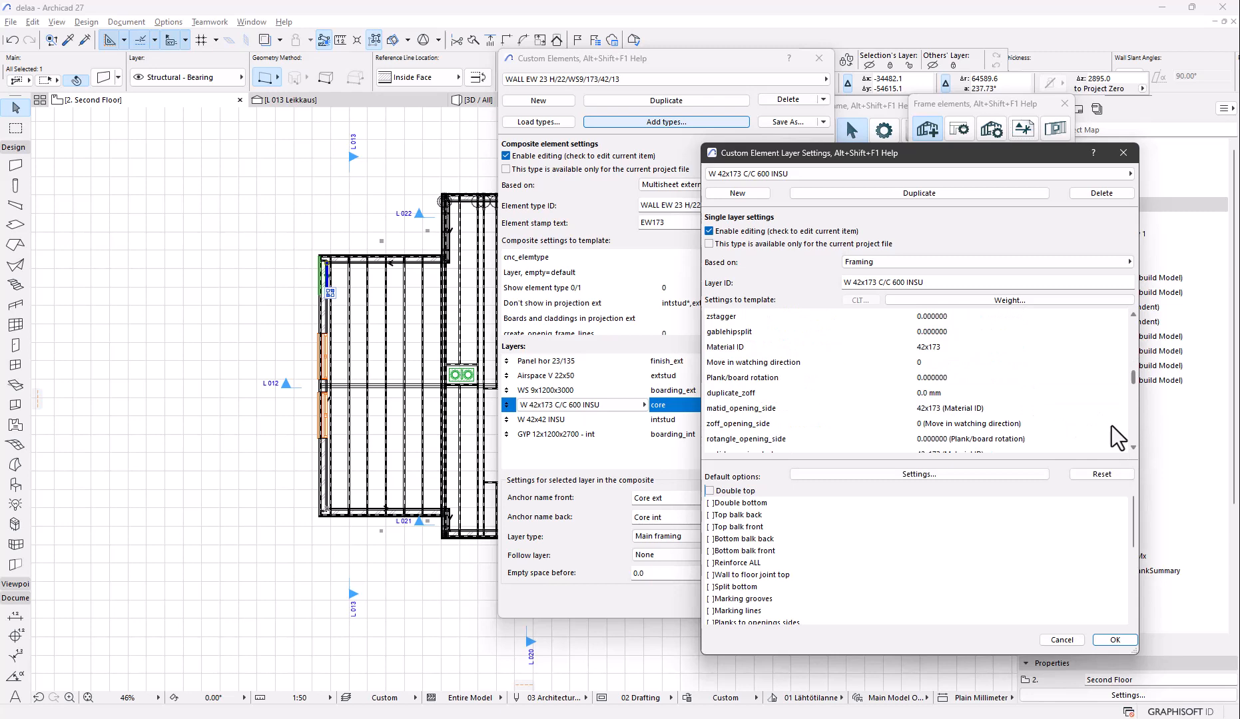
pyautogui.click(1004, 351)
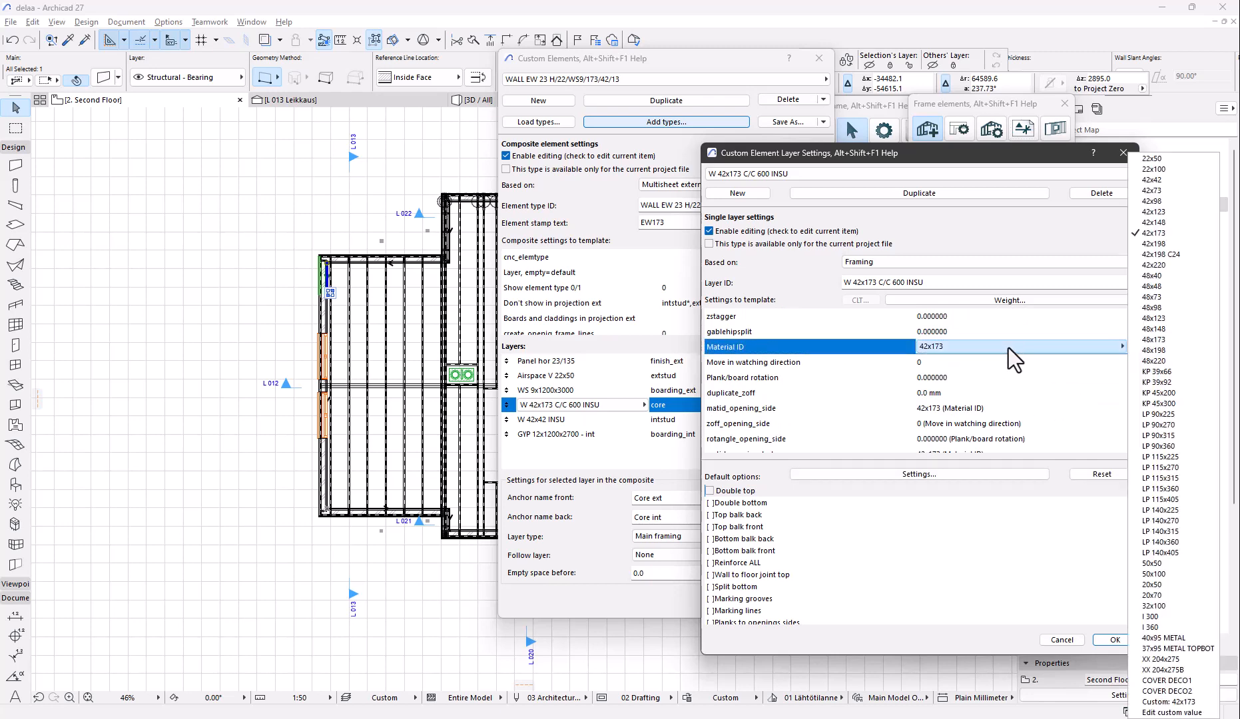
pyautogui.click(1008, 347)
pyautogui.click(1114, 639)
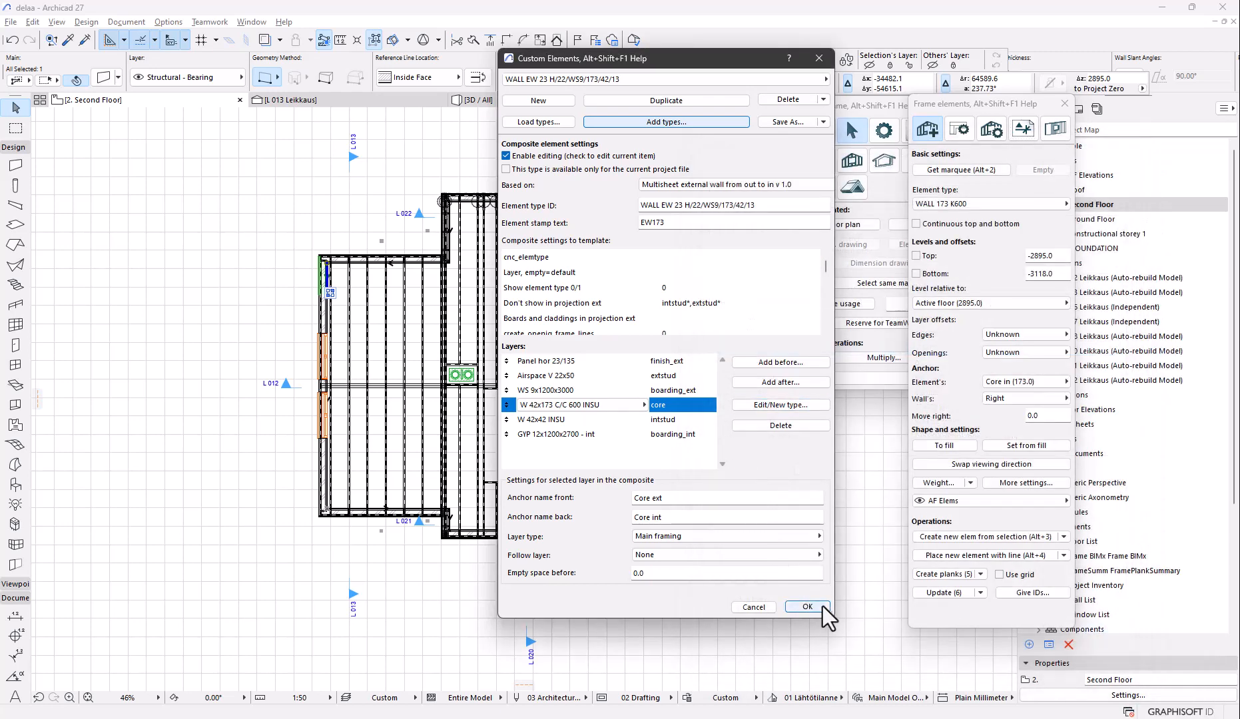
pyautogui.click(807, 608)
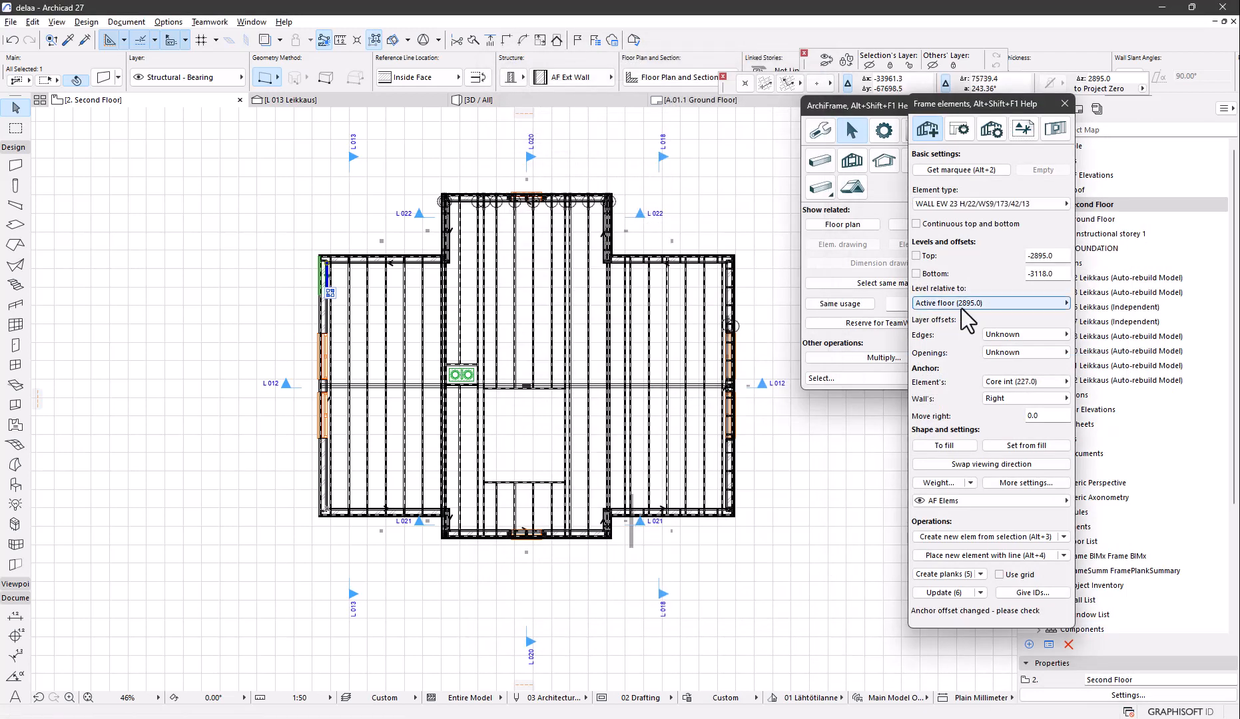
# - Enable the bottom level at -60 and use Core int (227.0) as the element's anchor
pyautogui.click(1058, 274)
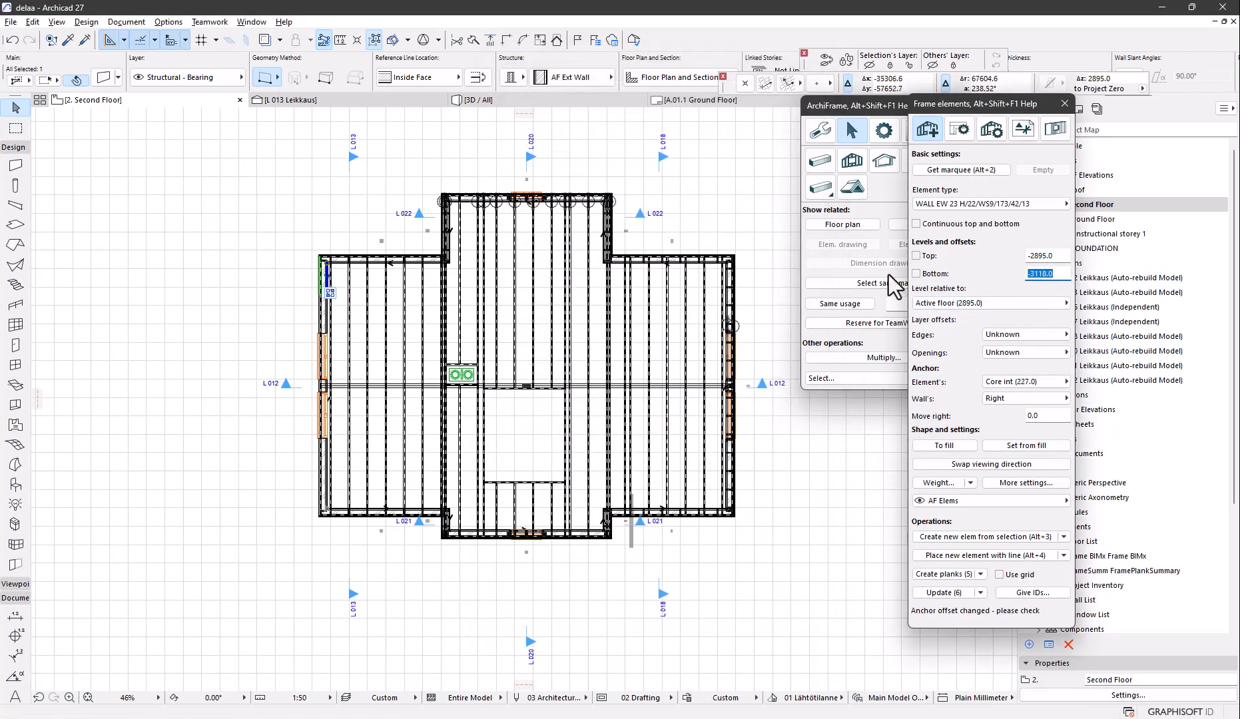
pyautogui.write('-60')
pyautogui.click(929, 273)
pyautogui.click(1043, 382)
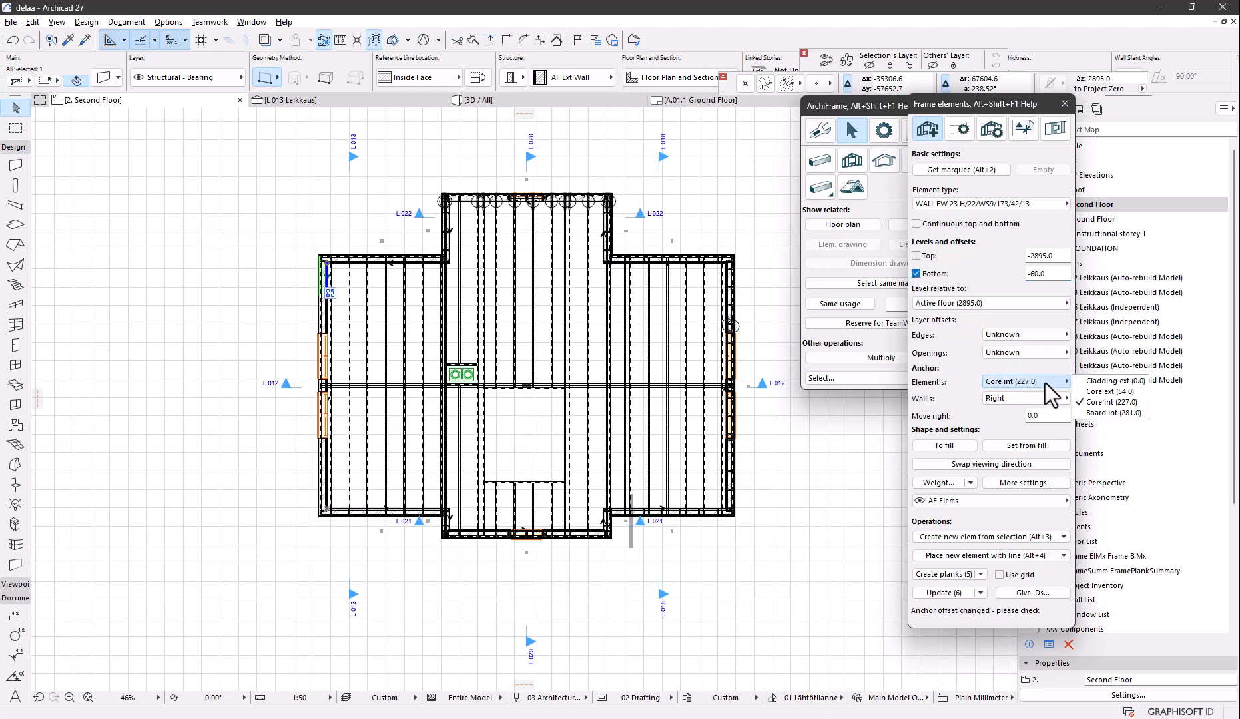
pyautogui.click(1096, 407)
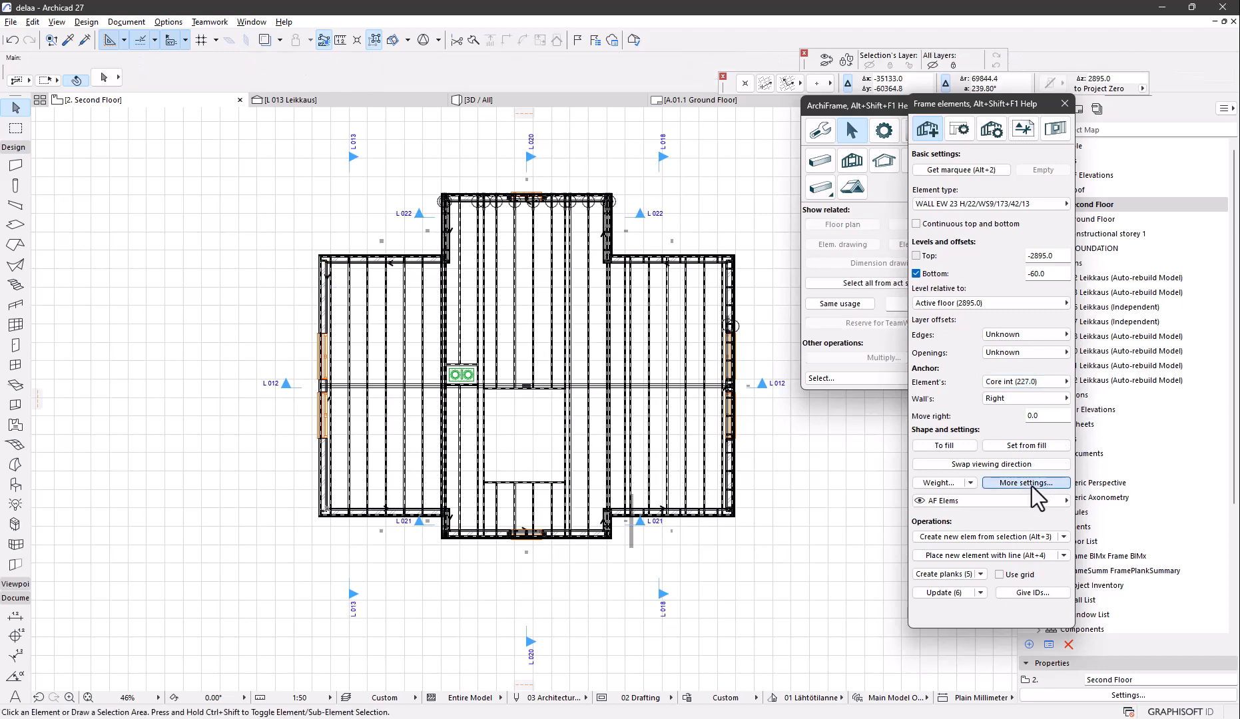
# - Review the element's additional settings for opening oversizes and the floor plan cut plane, and accept them
pyautogui.click(1029, 483)
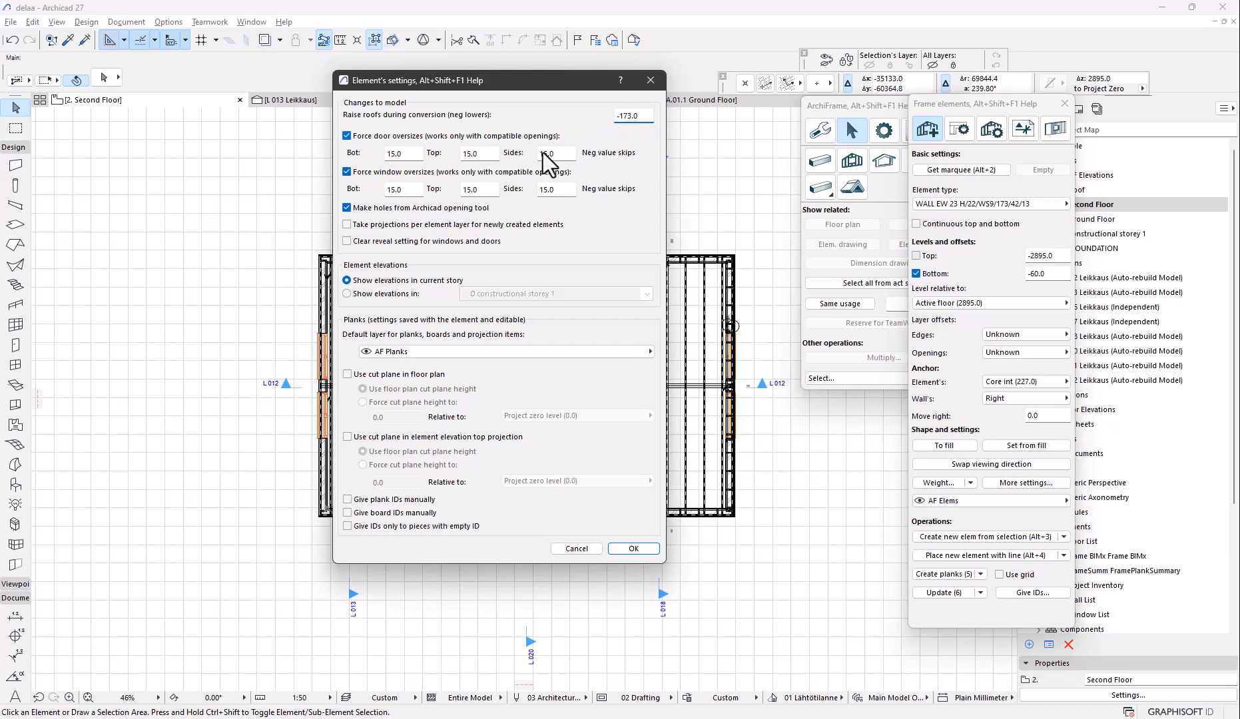
pyautogui.click(401, 375)
pyautogui.click(638, 550)
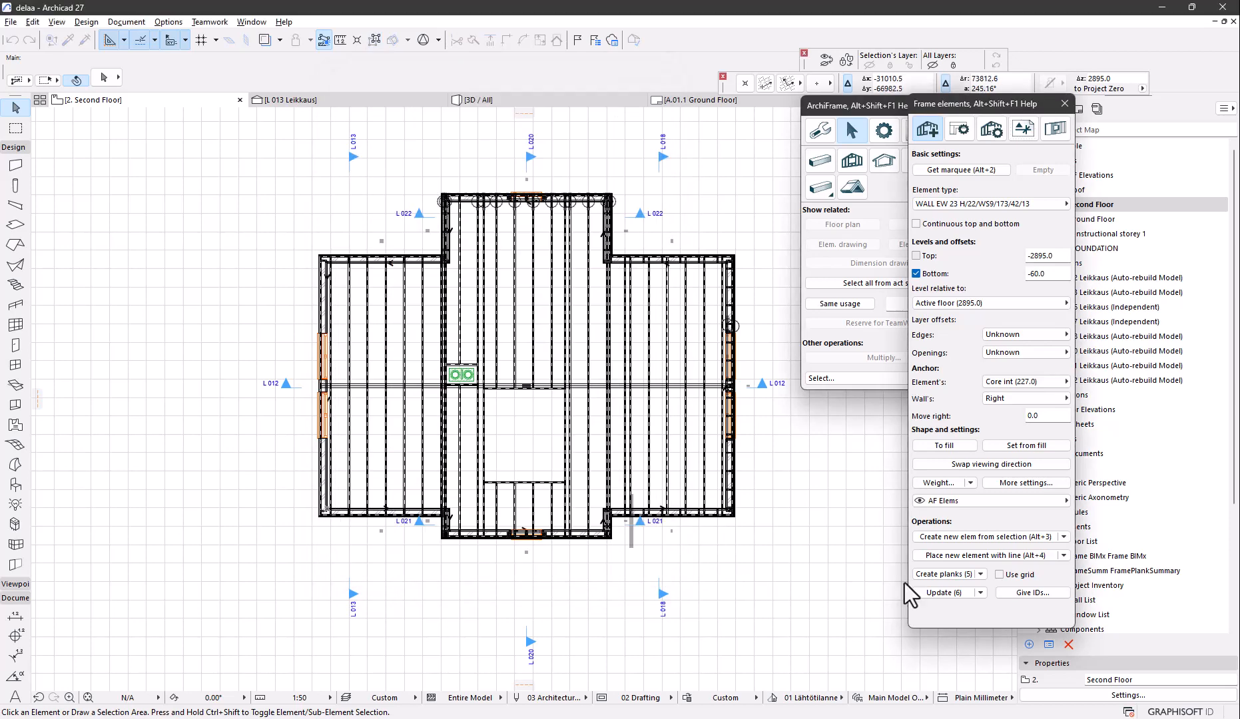
# - Place a new frame element with a line about 8110 mm long along the left exterior wall's inner core face, from upper to lower corner
pyautogui.click(952, 555)
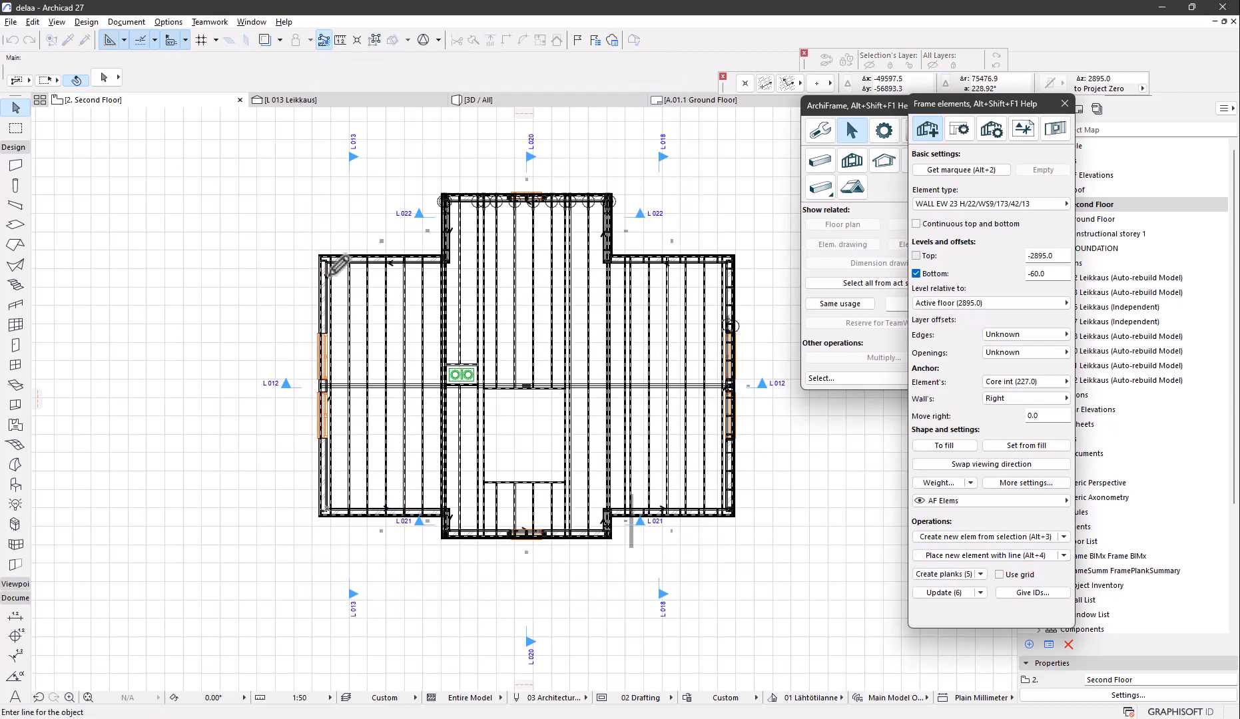
pyautogui.scroll(7, 333, 227)
pyautogui.click(345, 201)
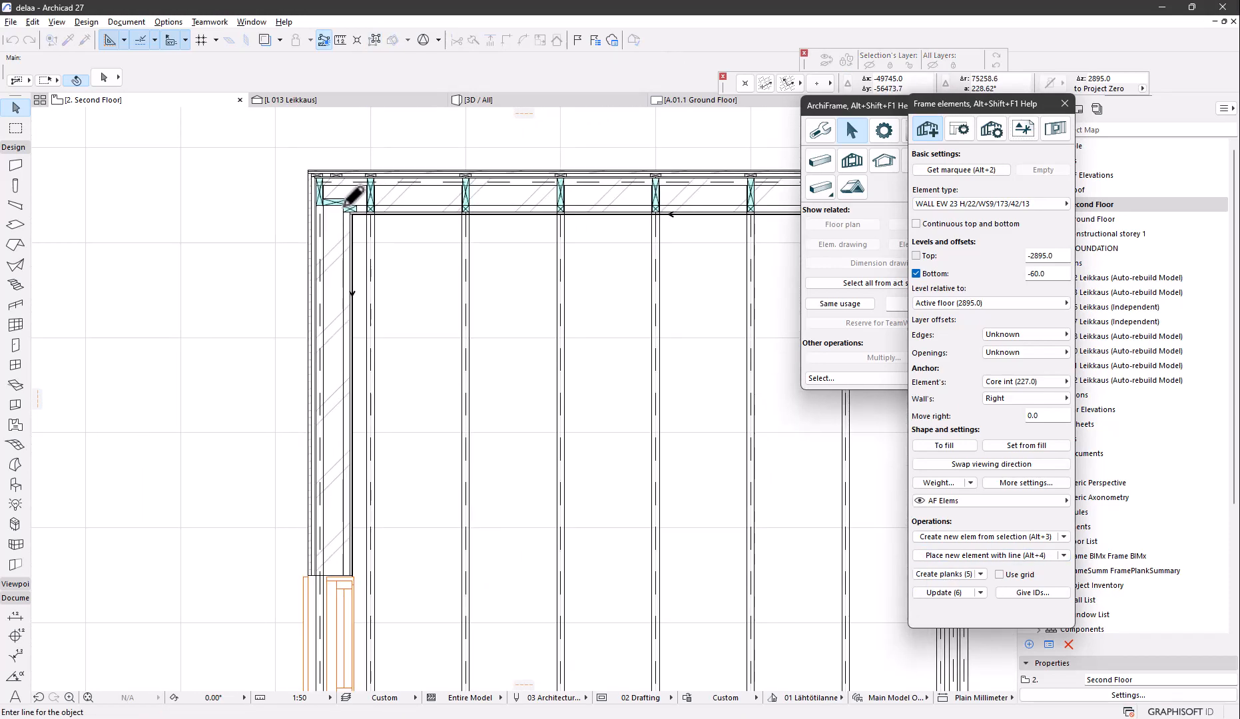
pyautogui.scroll(-6, 346, 362)
pyautogui.scroll(-1, 346, 444)
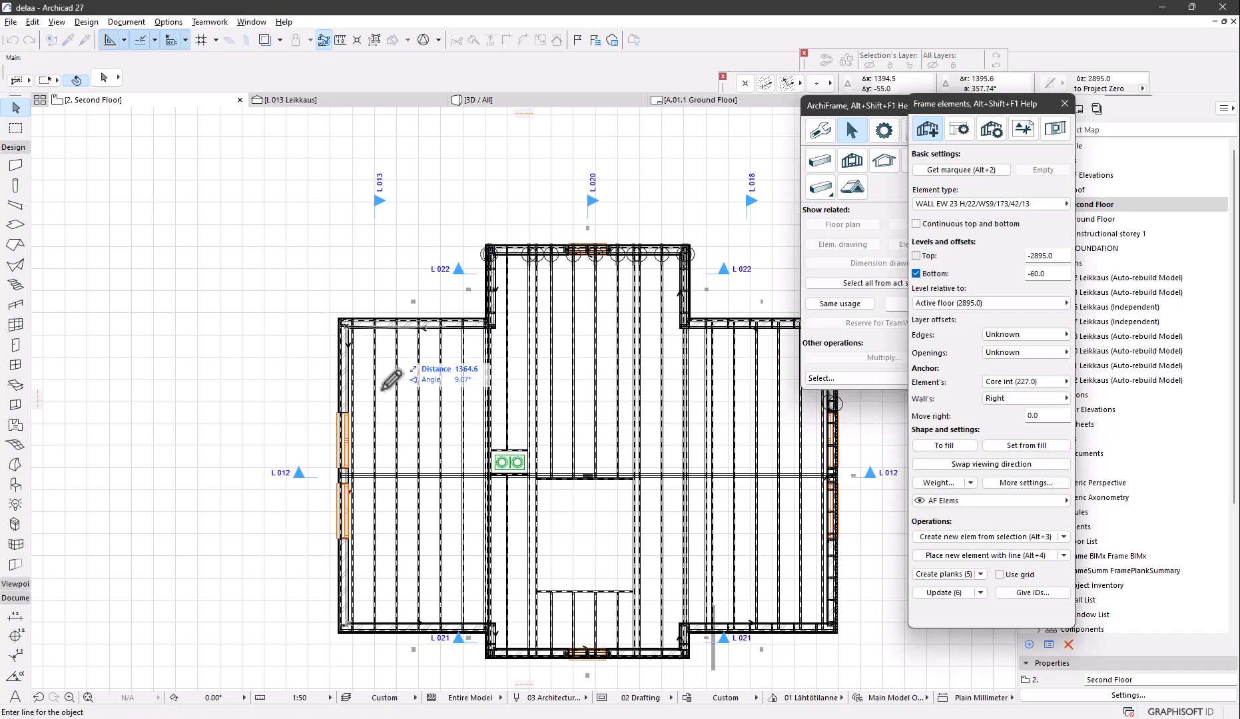
pyautogui.moveTo(371, 496); pyautogui.dragTo(391, 350, button='middle')
pyautogui.scroll(4, 364, 492)
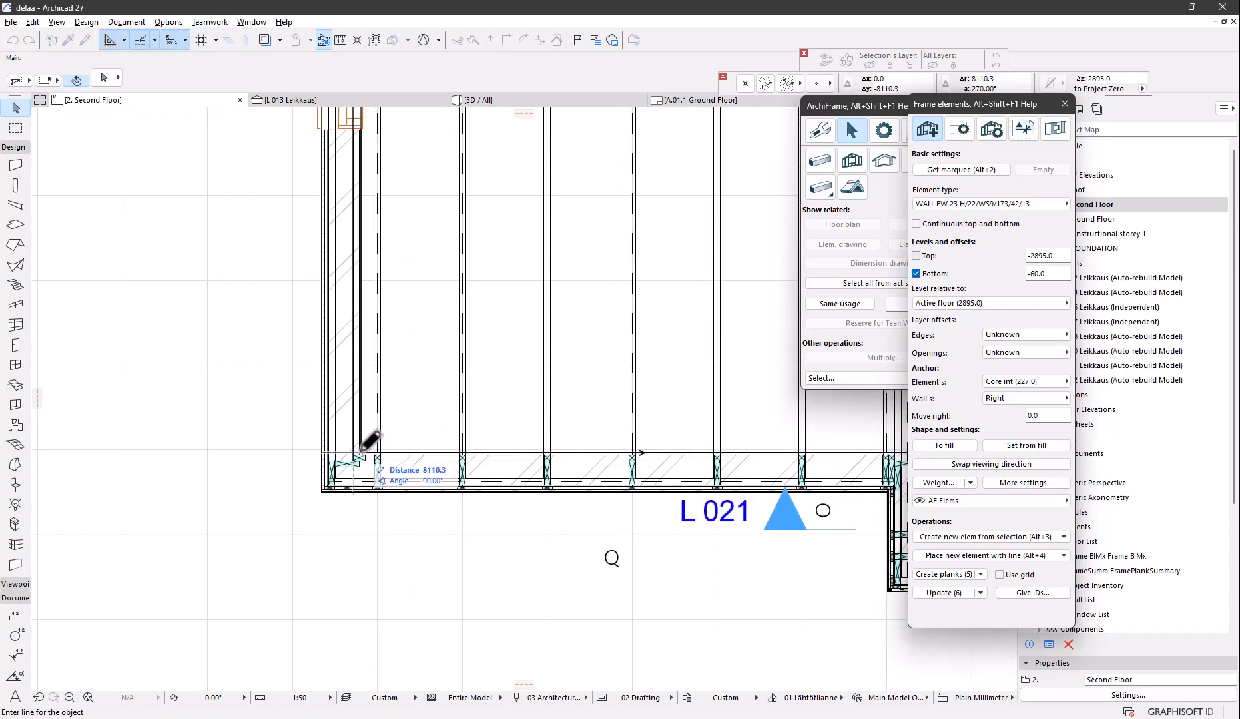
pyautogui.click(355, 460)
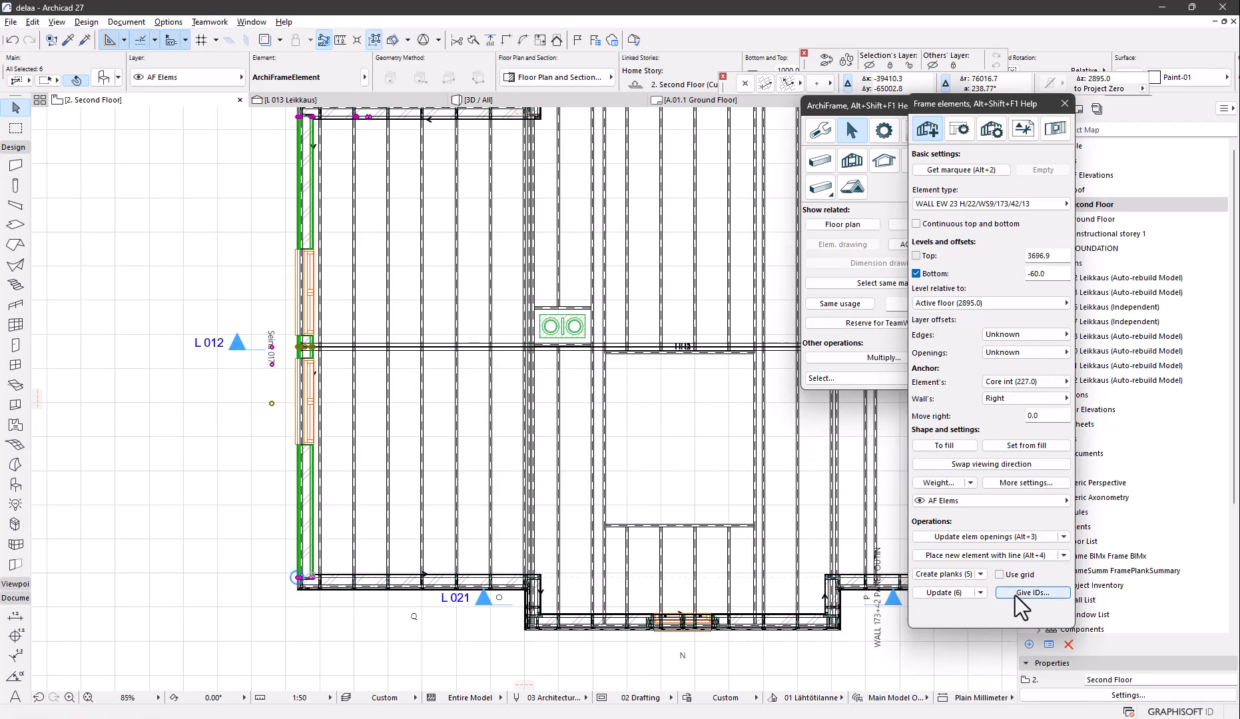
# - Give the newly placed wall element the ID EW99
pyautogui.click(1015, 592)
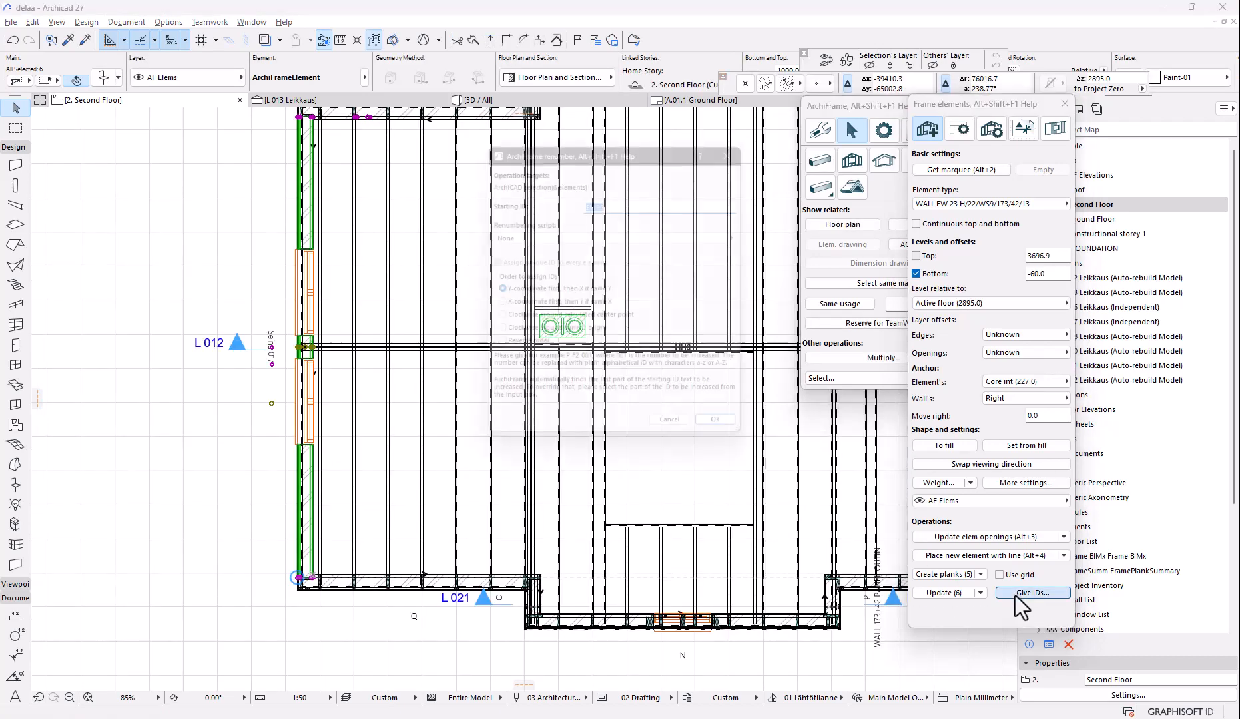
pyautogui.press('Return')
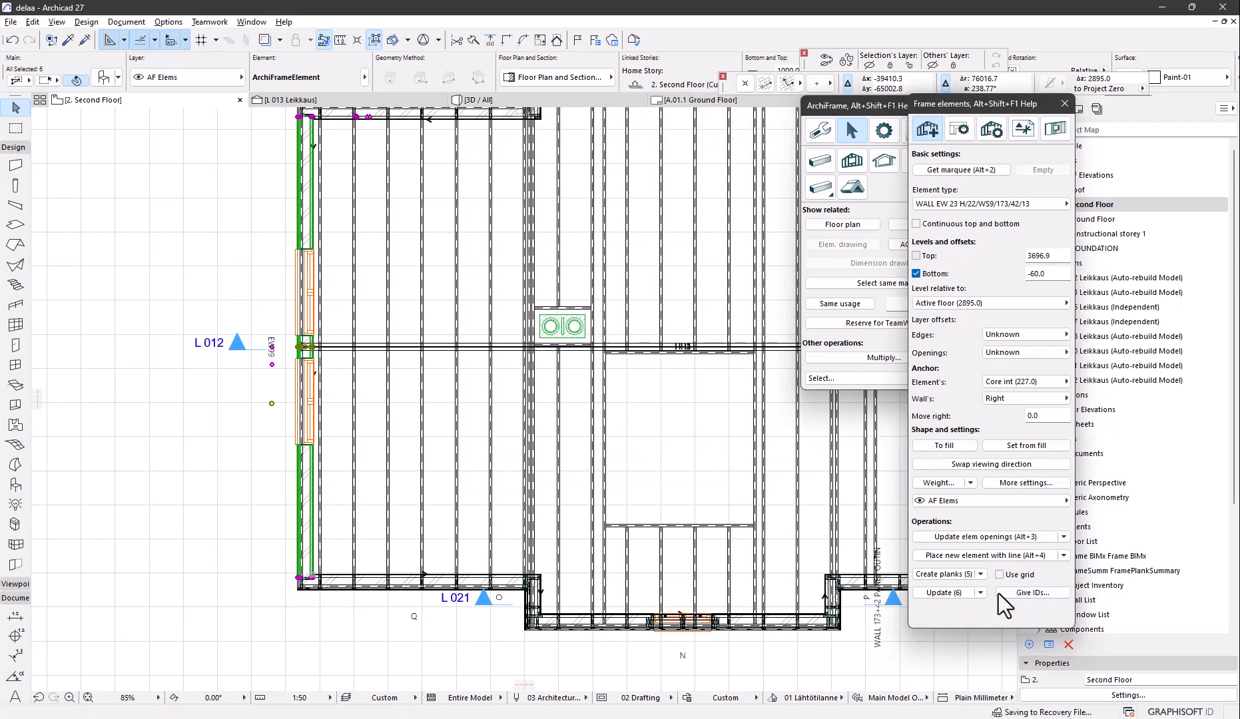
pyautogui.scroll(2, 271, 340)
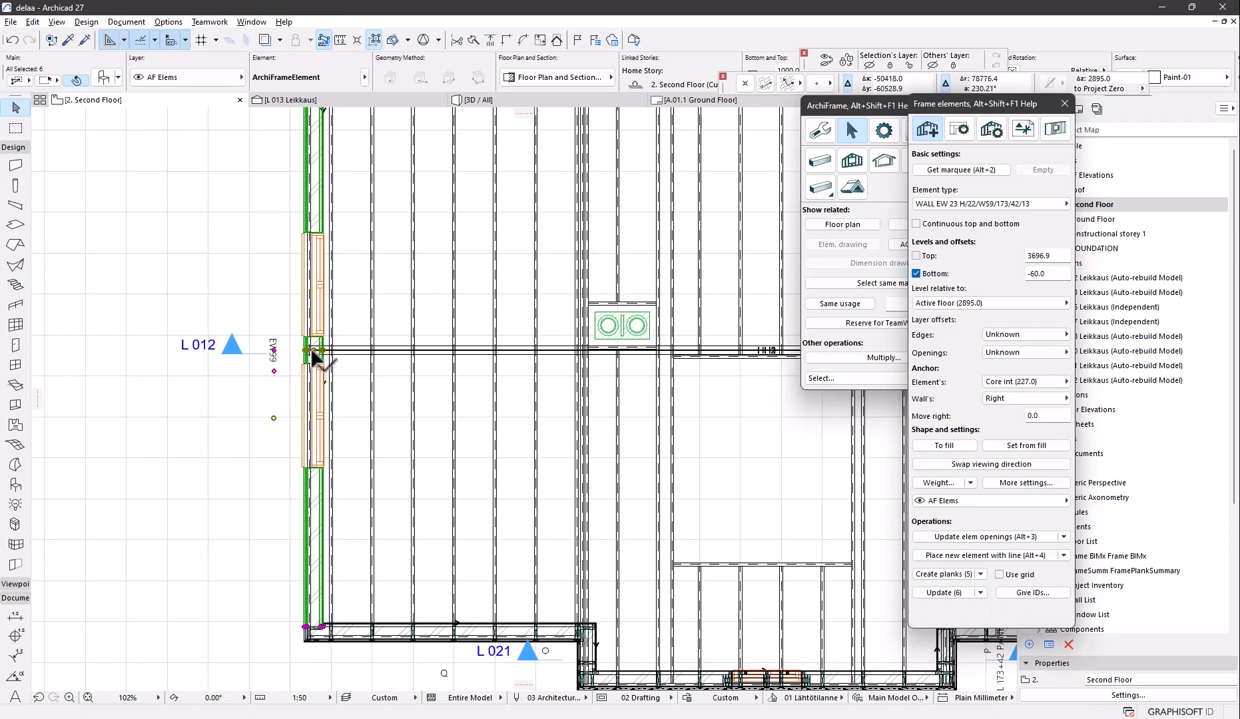
# - Apply Short corners to the element's left and right ends with Find connecting corner and Adjust connecting corner turned off
pyautogui.click(960, 130)
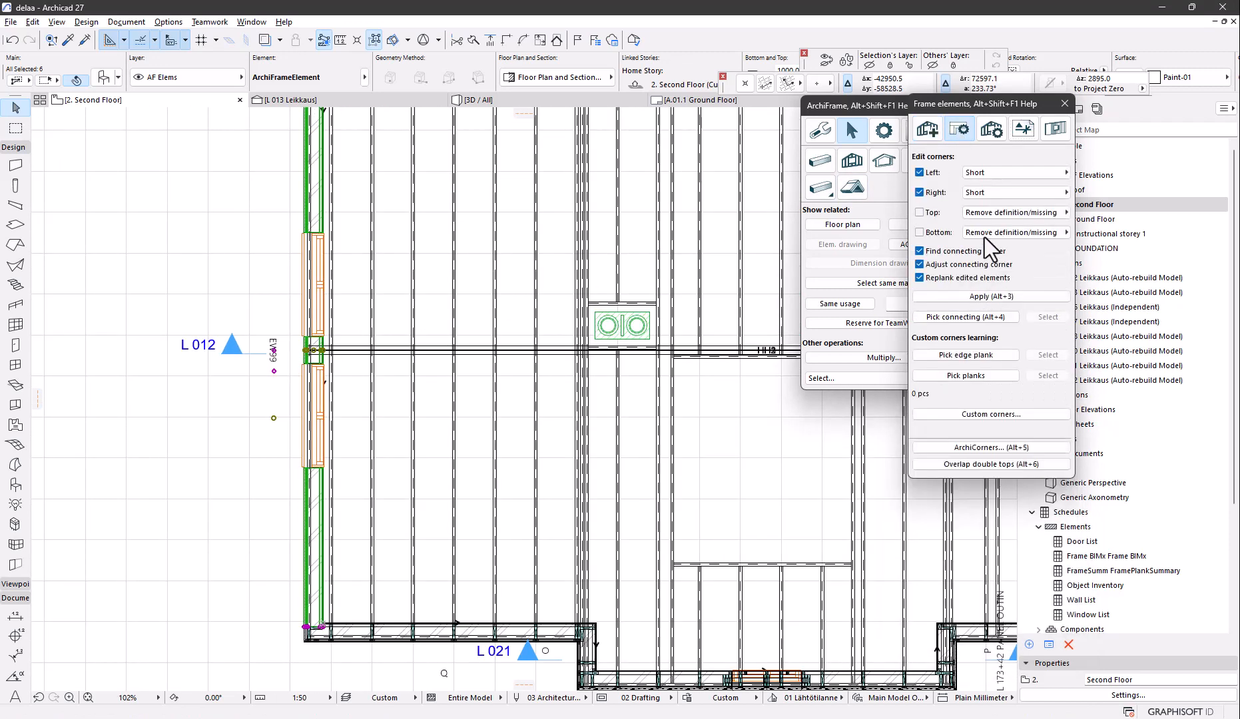
pyautogui.click(956, 263)
pyautogui.click(964, 295)
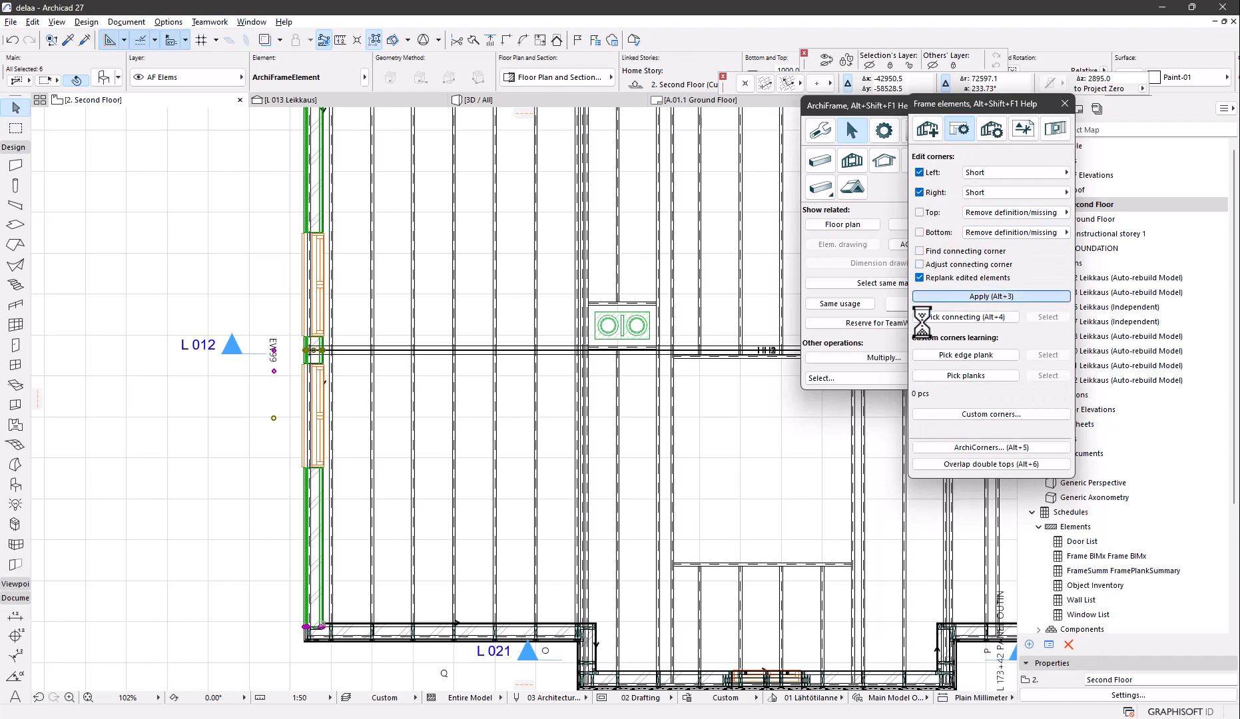
pyautogui.scroll(8, 319, 644)
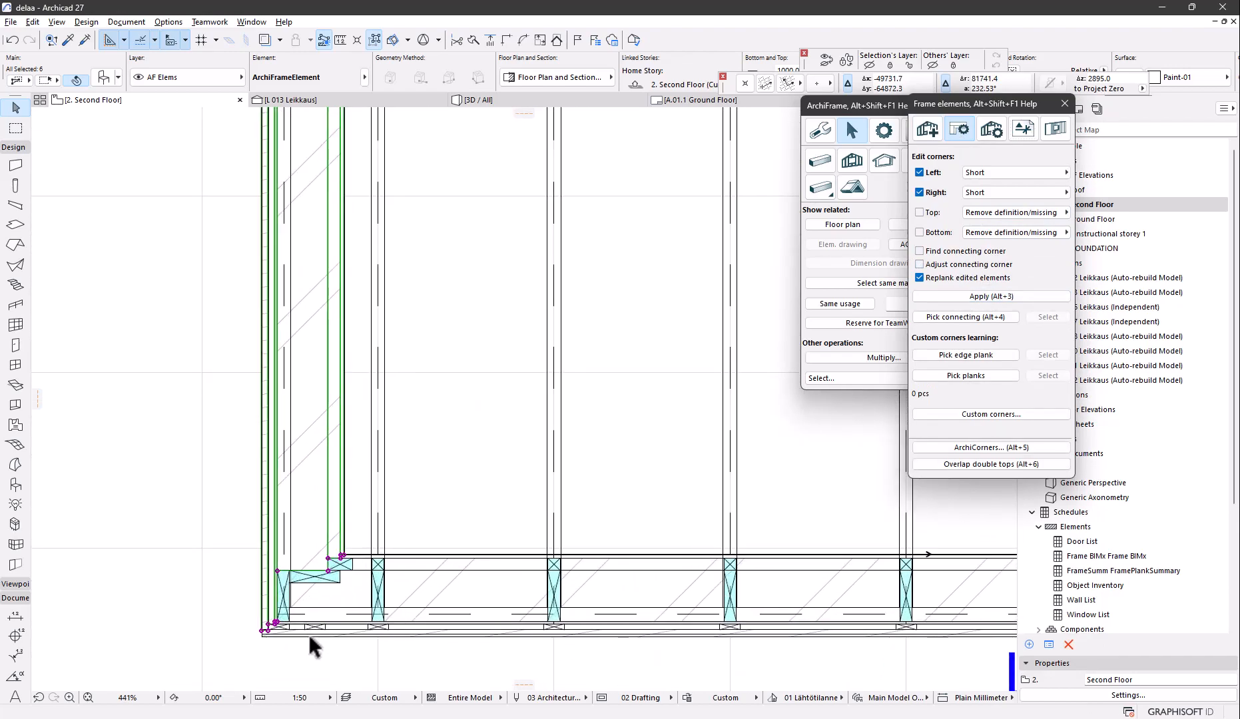
pyautogui.scroll(-8, 309, 634)
pyautogui.scroll(-3, 319, 642)
pyautogui.scroll(-3, 300, 426)
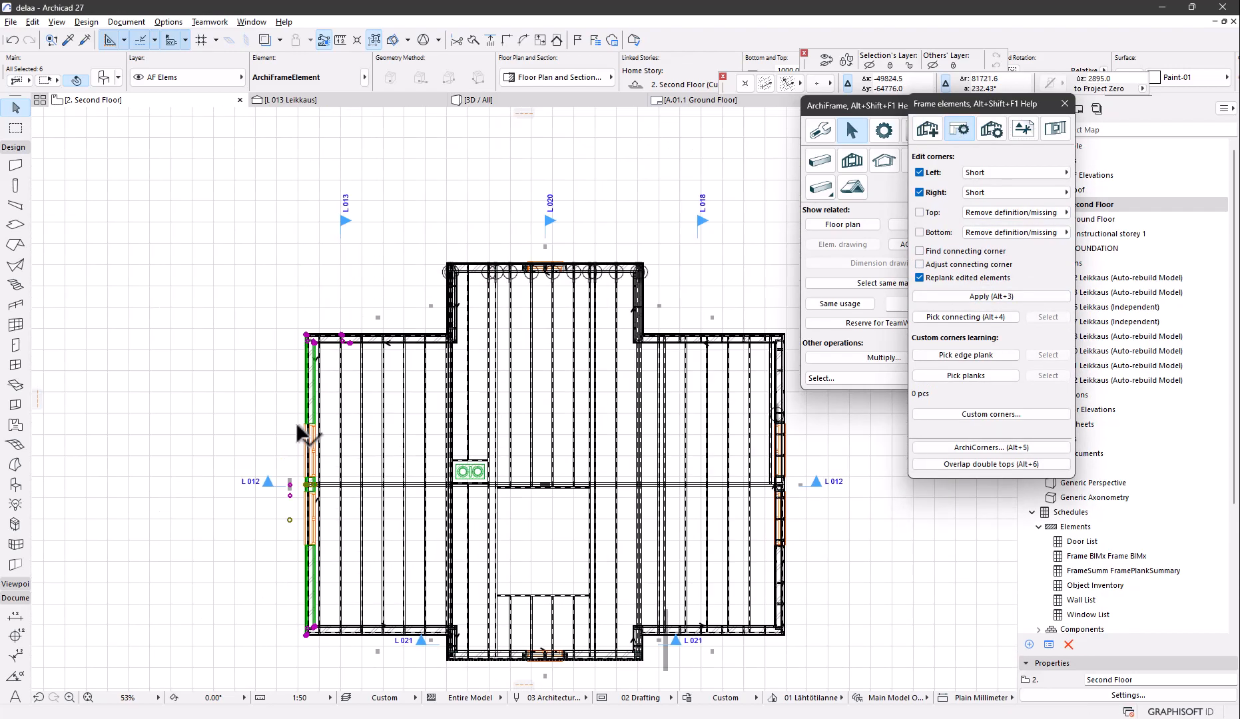
# - Select the EW99 gable wall element in the 3D model and show only that selection
pyautogui.press('F3')
pyautogui.click(282, 285)
pyautogui.keyDown('shift'); pyautogui.click(385, 386); pyautogui.keyUp('shift')
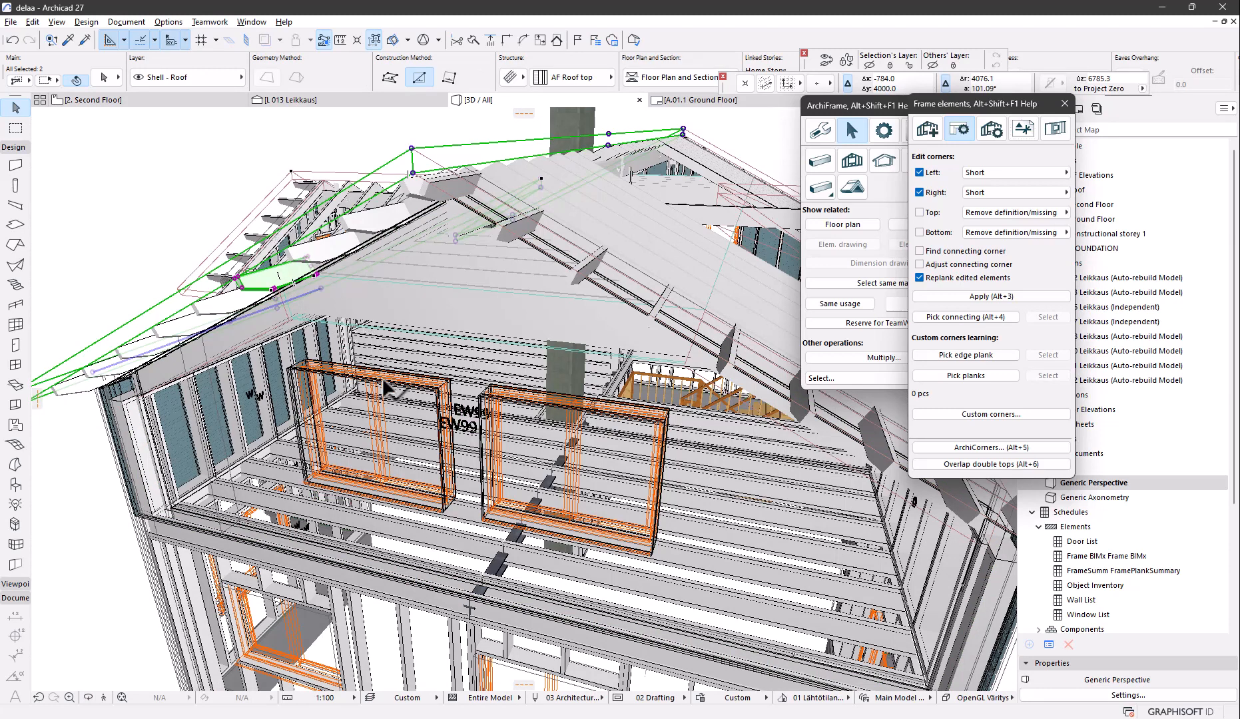
pyautogui.click(452, 421)
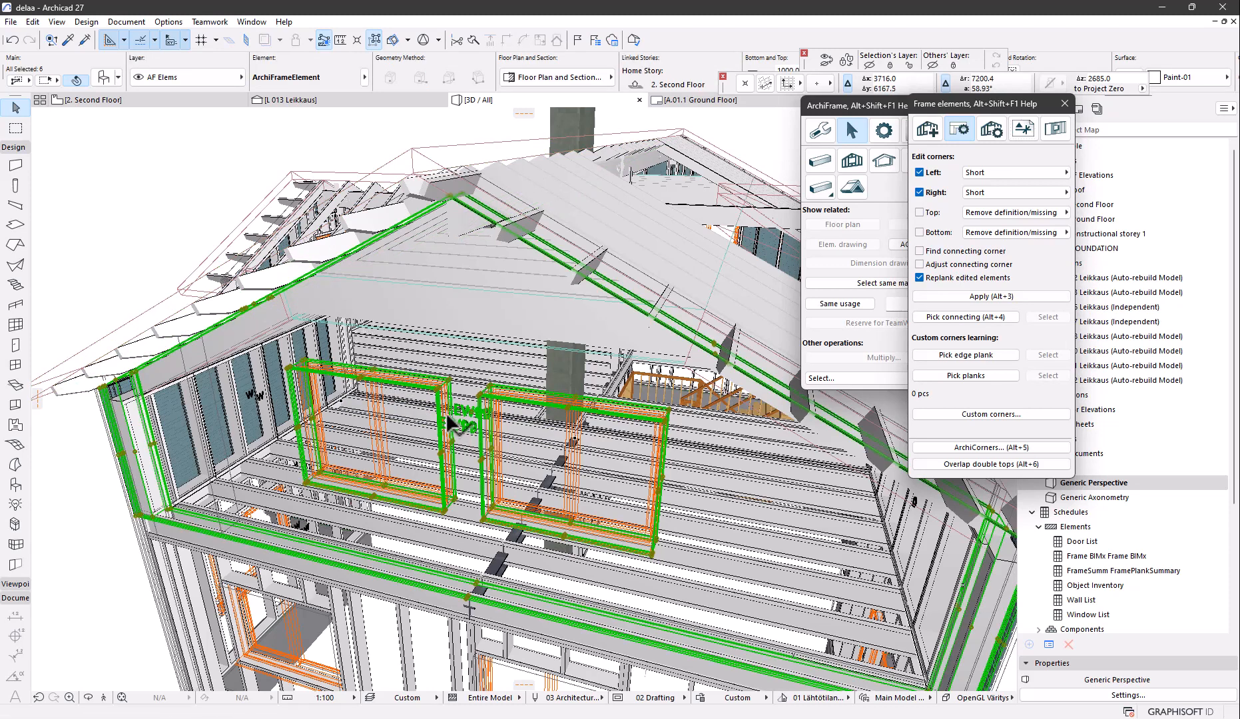
pyautogui.press('F5')
pyautogui.keyDown('shift'); pyautogui.moveTo(666, 499); pyautogui.dragTo(519, 467, button='middle'); pyautogui.keyUp('shift')
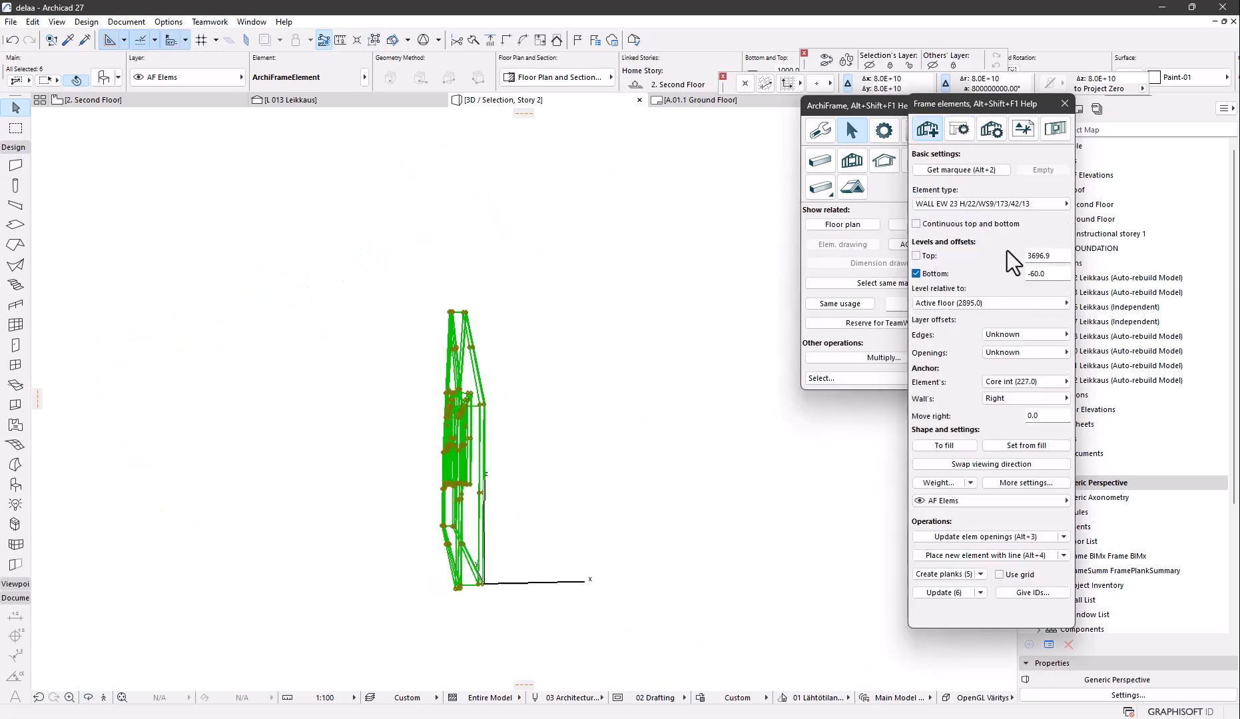
# - Set the element's layer offsets to DEMO1_HELLO for edges and L+R: 36, B+35, T +109 for openings
pyautogui.click(1017, 331)
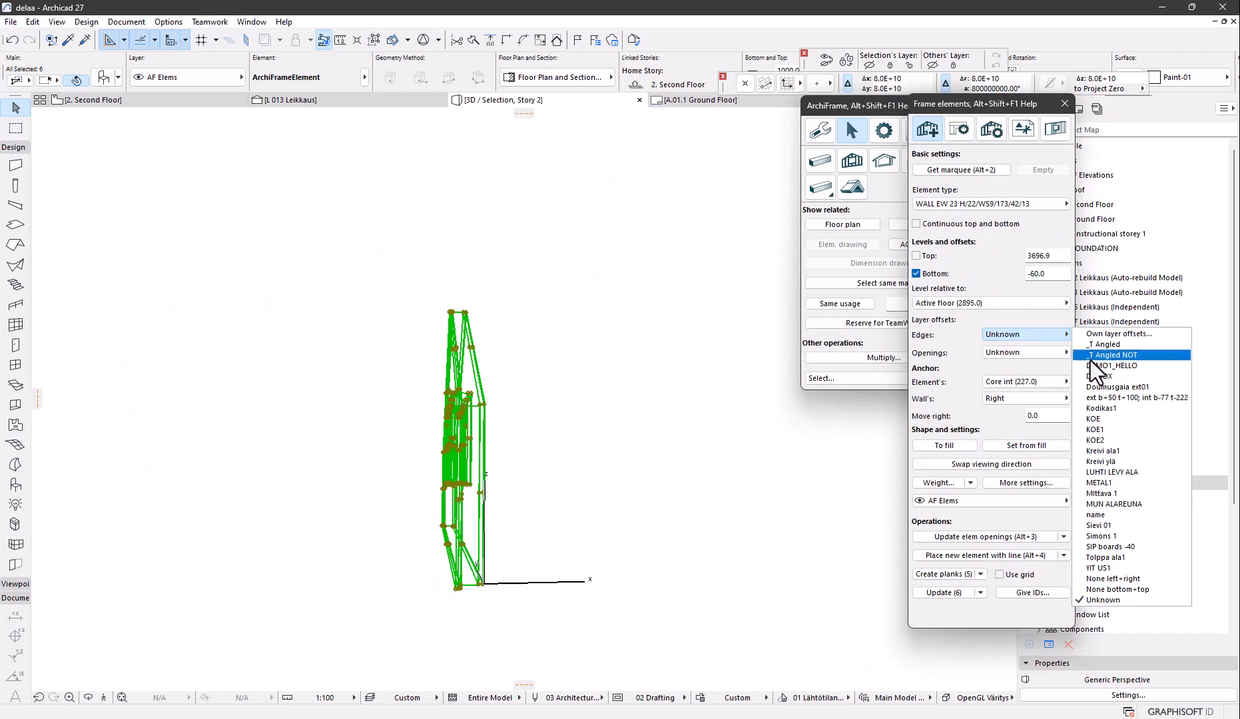
pyautogui.click(1094, 365)
pyautogui.keyDown('shift'); pyautogui.moveTo(520, 578); pyautogui.dragTo(356, 562, button='middle'); pyautogui.keyUp('shift')
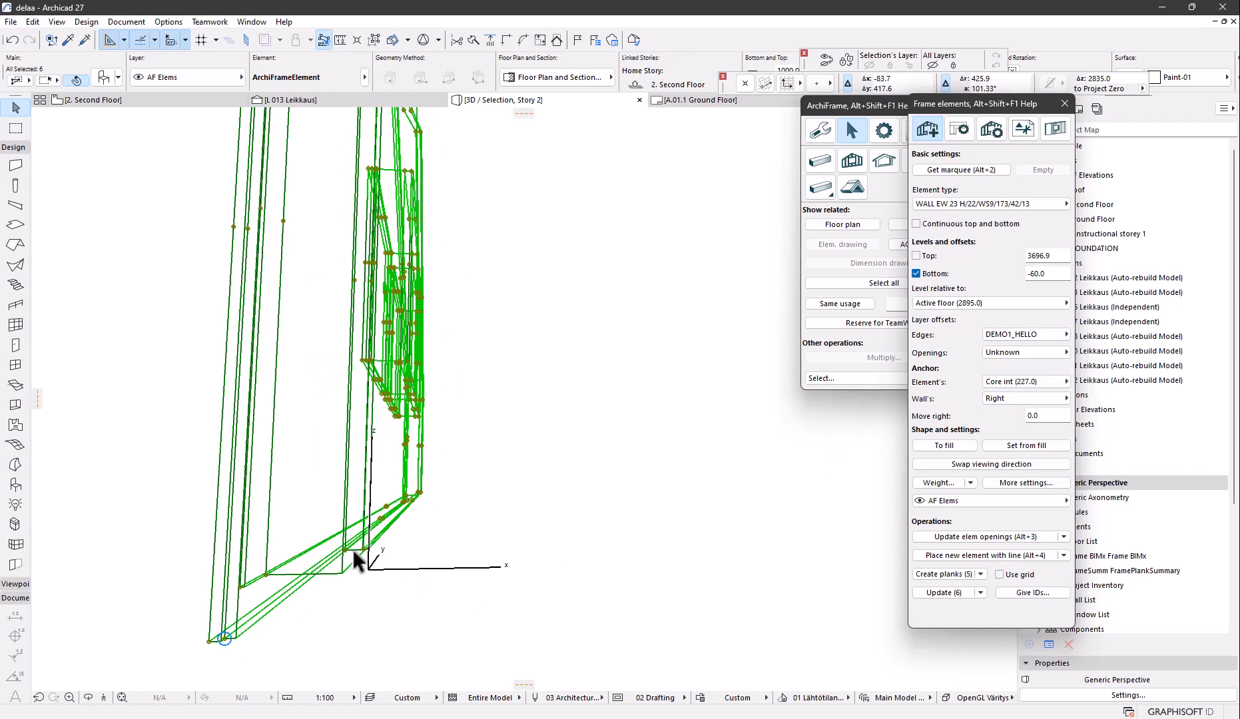
pyautogui.keyDown('shift'); pyautogui.moveTo(411, 492); pyautogui.dragTo(681, 483, button='middle'); pyautogui.keyUp('shift')
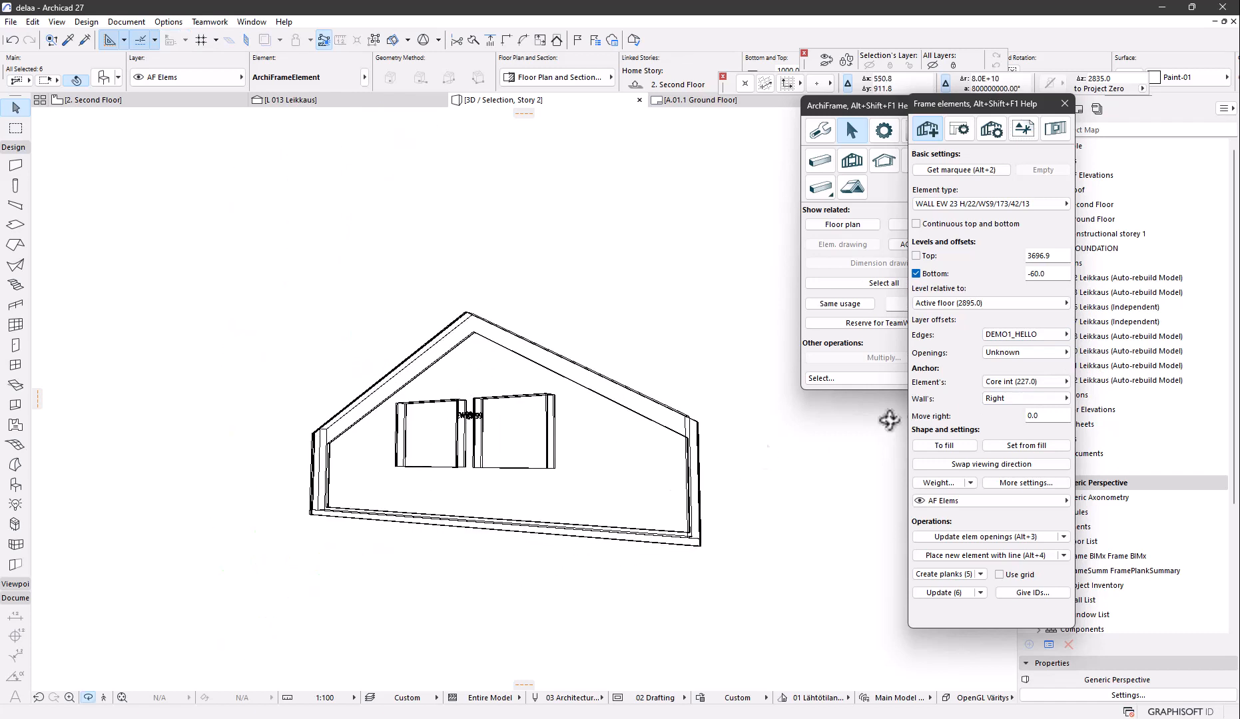
pyautogui.click(1034, 352)
pyautogui.click(1109, 383)
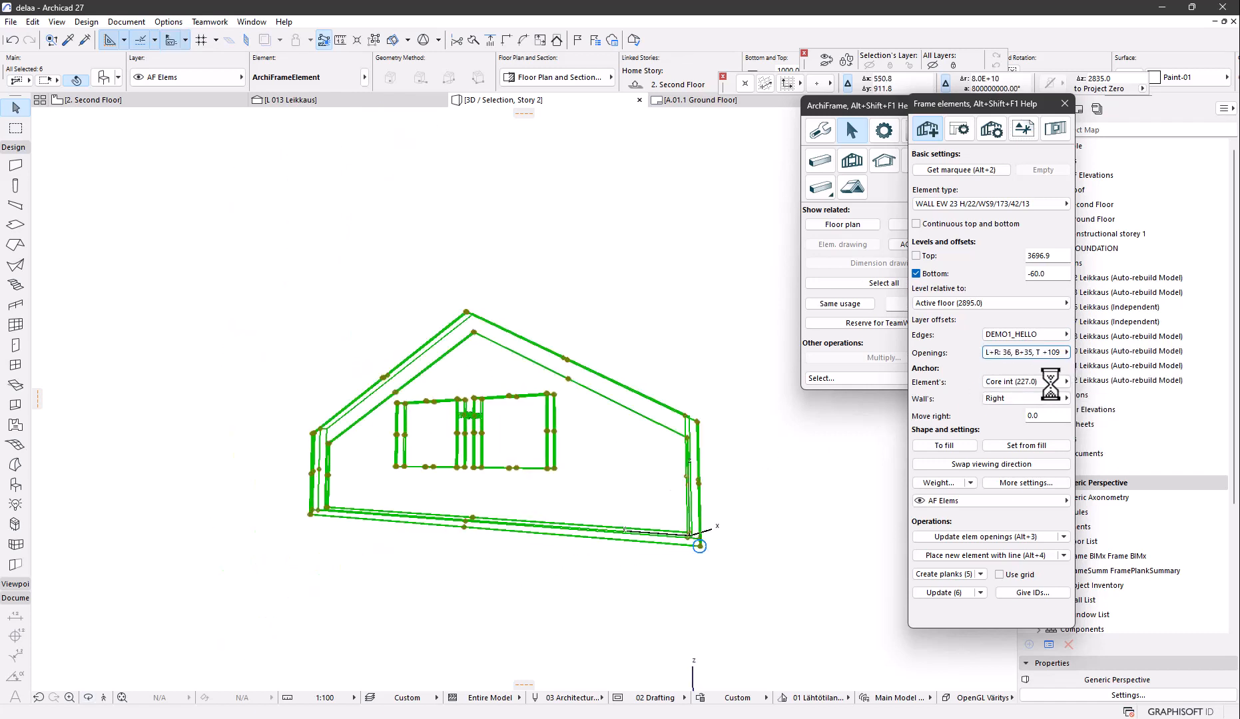
# - Create the planks for all layers of the gable wall element and clear the selection
pyautogui.moveTo(505, 428); pyautogui.dragTo(574, 470, button='middle')
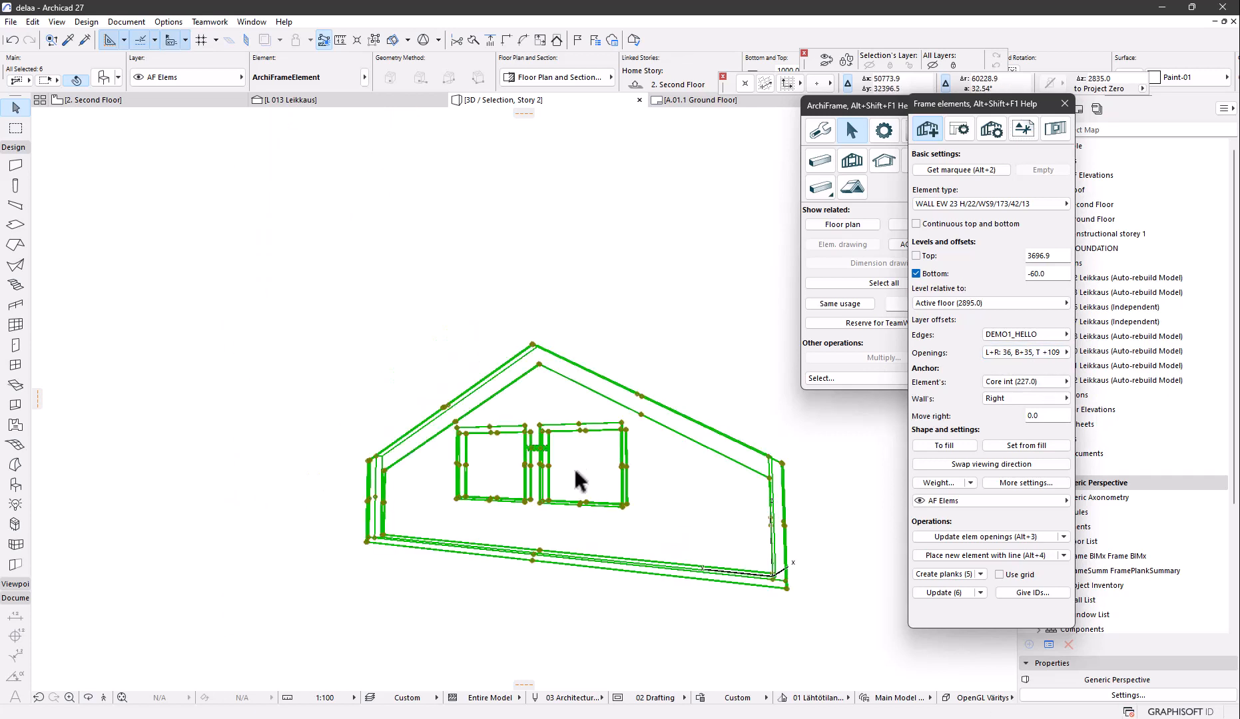
pyautogui.click(923, 575)
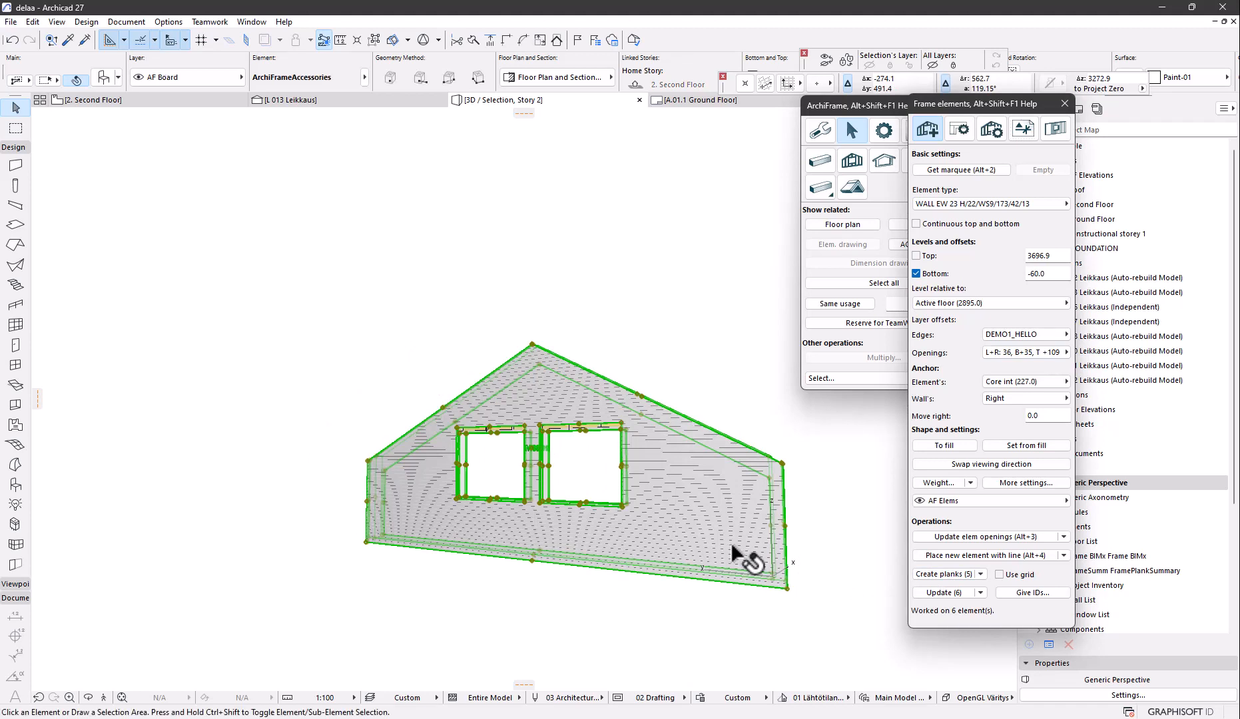
pyautogui.press('Escape')
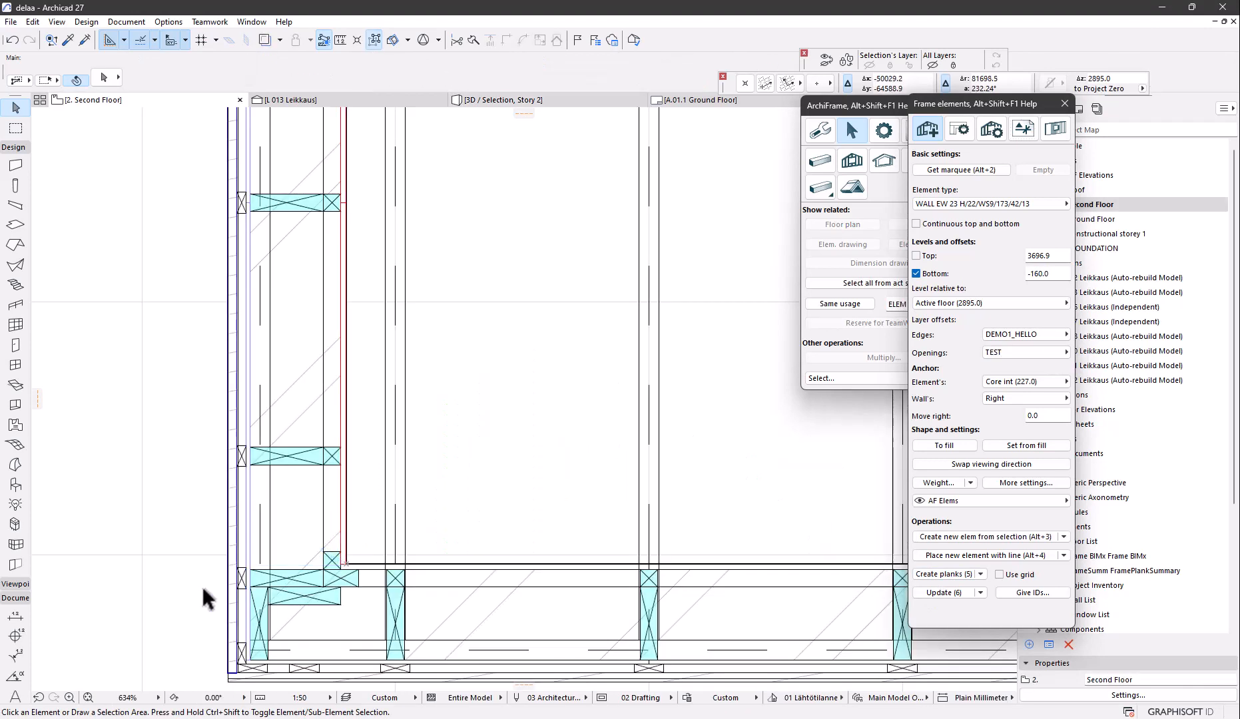
# - Select the core stud at the lower-left wall corner on the floor plan and show its element drawing
pyautogui.click(243, 577)
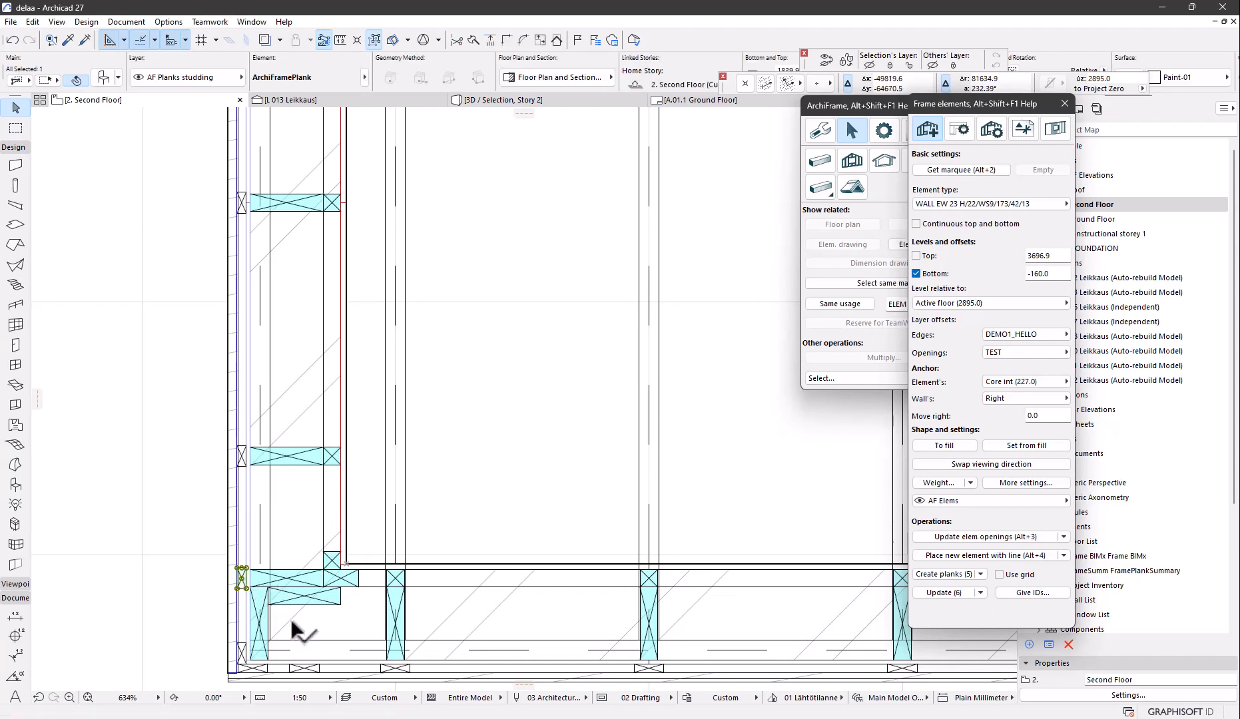
pyautogui.click(286, 575)
pyautogui.click(862, 248)
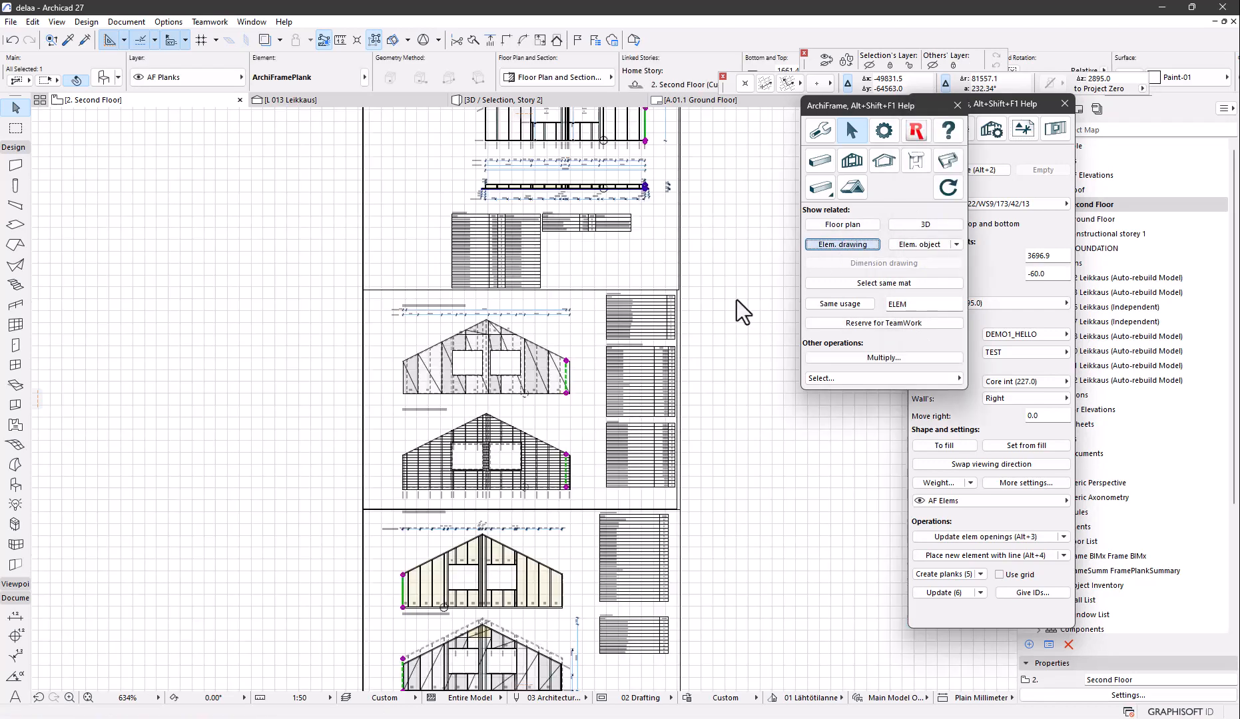
# - Examine the core drawing's weight markers, stud and opening dimensions, plan section and the lists of studs and other planks
pyautogui.scroll(-2, 622, 401)
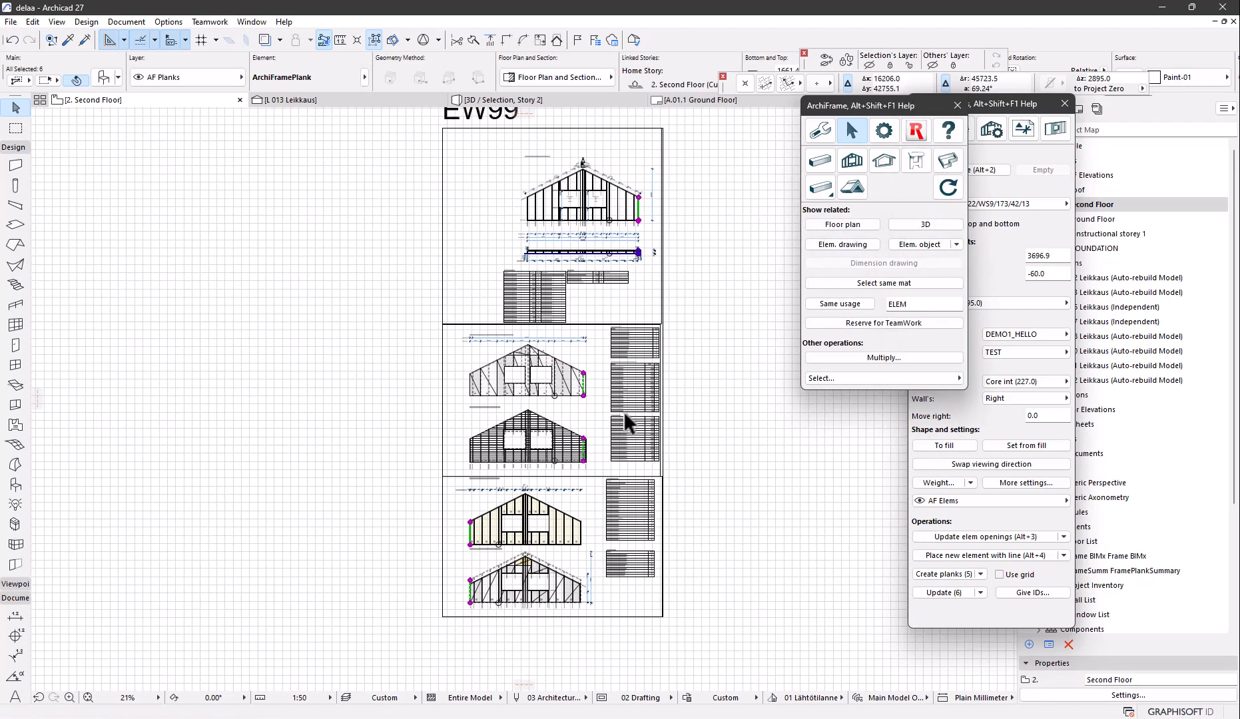
pyautogui.scroll(1, 614, 175)
pyautogui.scroll(5, 615, 177)
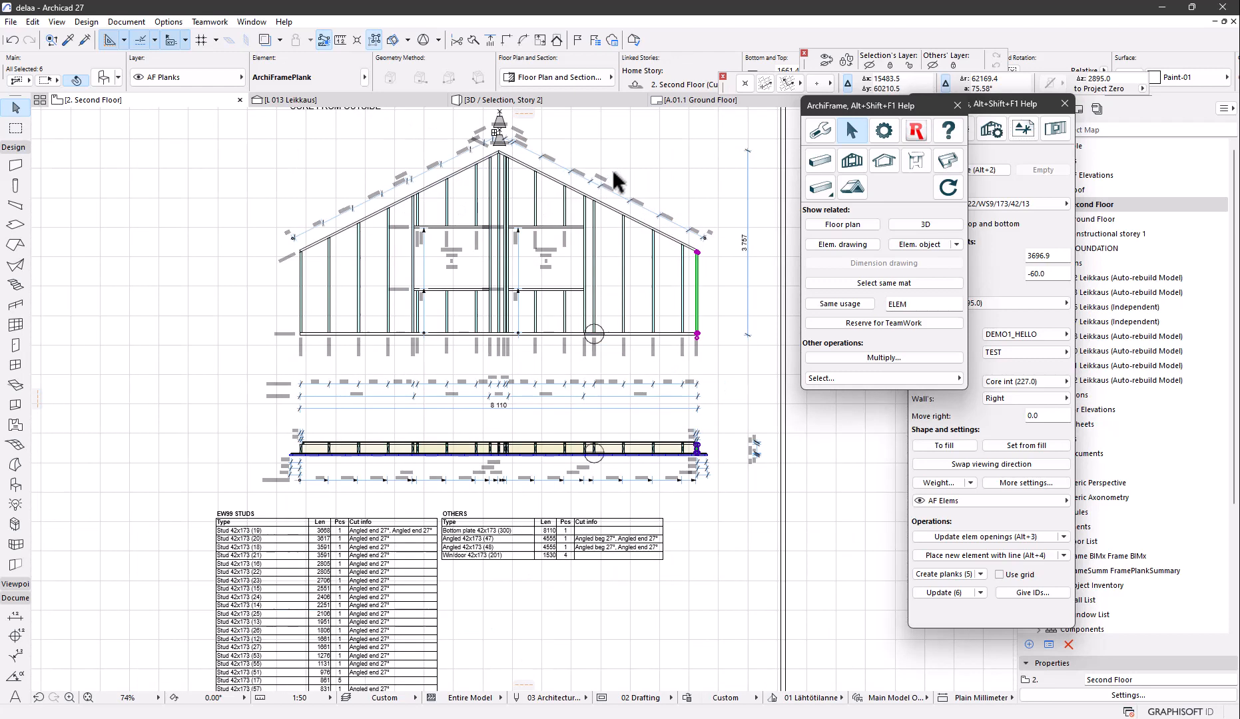
pyautogui.moveTo(612, 174); pyautogui.dragTo(617, 226, button='middle')
pyautogui.scroll(3, 562, 219)
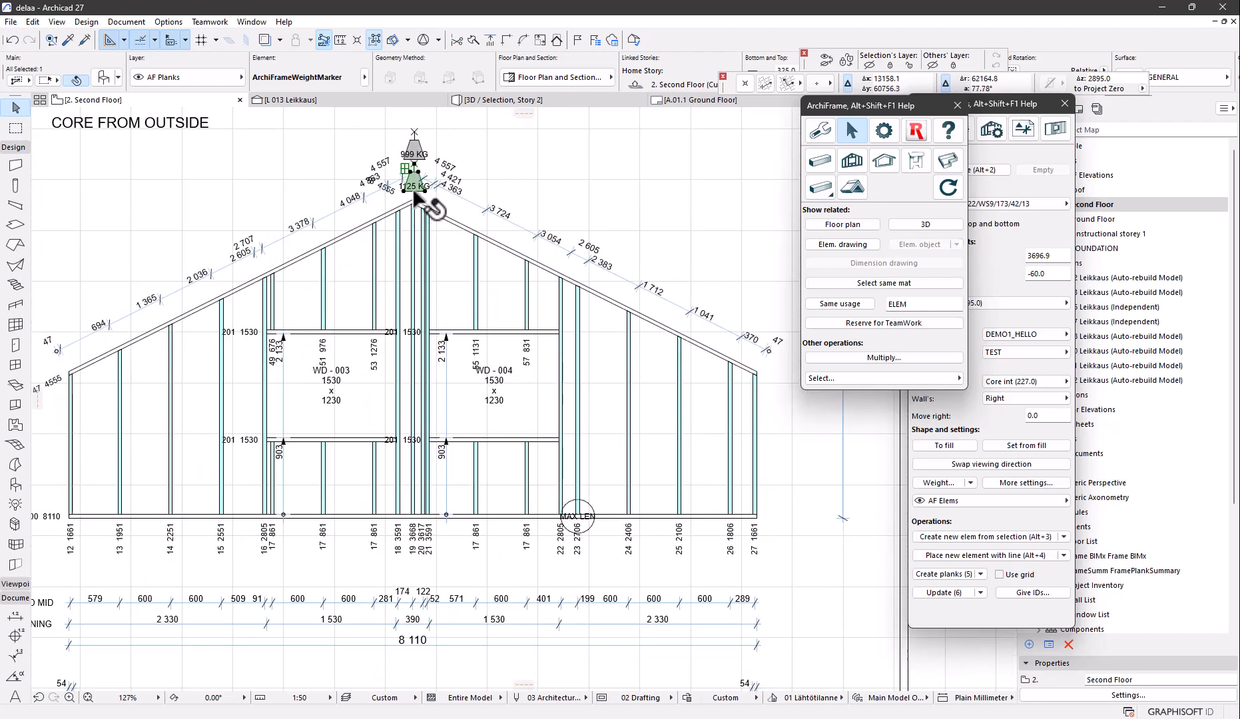
pyautogui.click(411, 163)
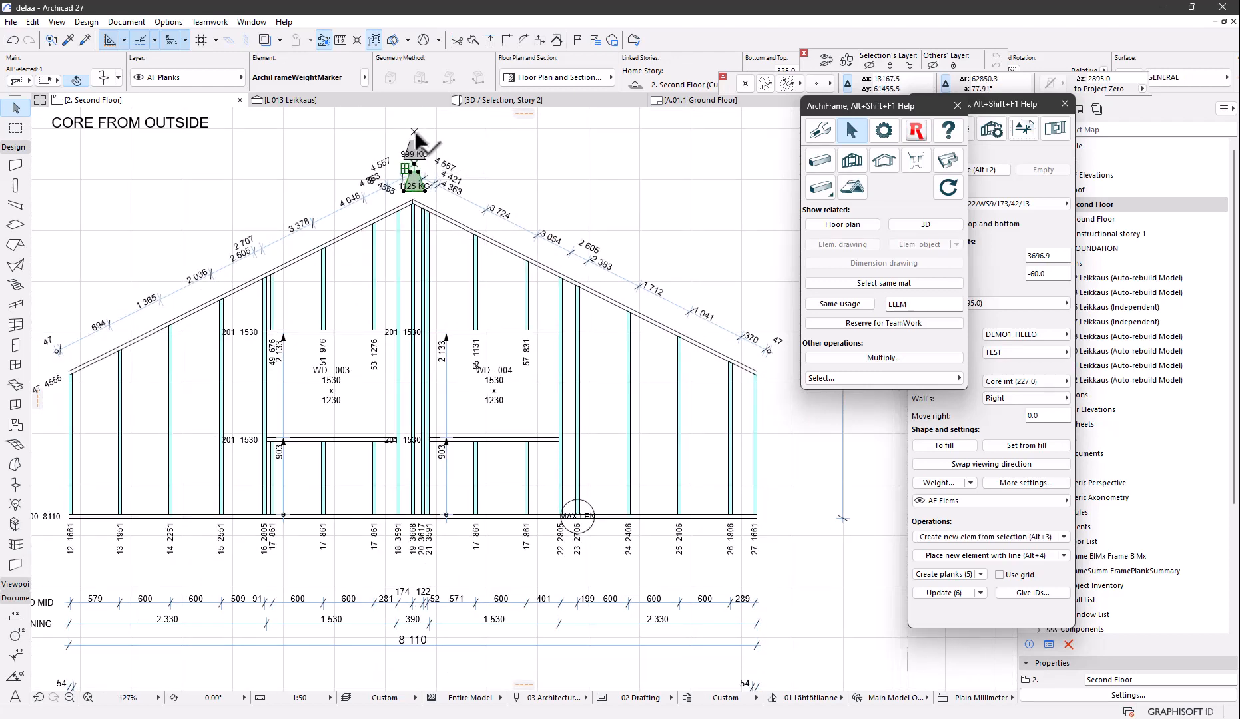
pyautogui.scroll(-1, 371, 369)
pyautogui.scroll(-1, 370, 376)
pyautogui.moveTo(166, 540); pyautogui.dragTo(233, 396, button='middle')
pyautogui.scroll(6, 260, 466)
pyautogui.scroll(-4, 341, 457)
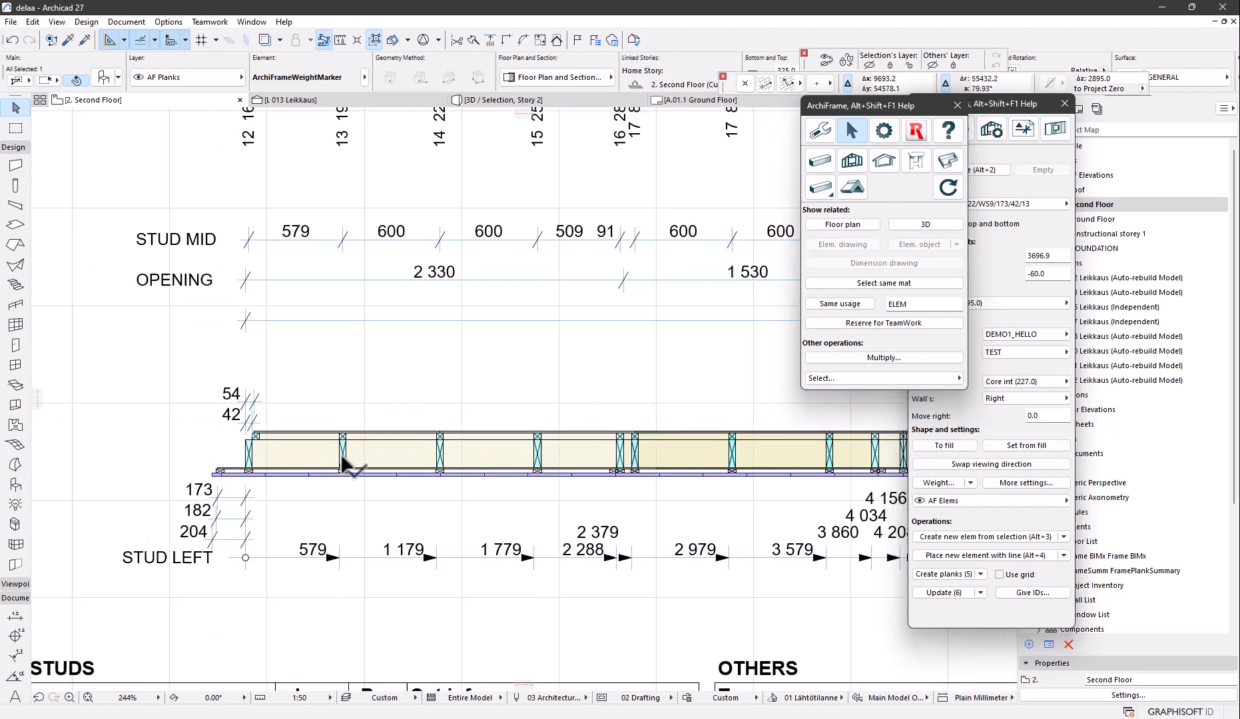
pyautogui.moveTo(402, 516)
pyautogui.mouseDown(button='middle')
pyautogui.moveTo(408, 327)
pyautogui.moveTo(452, 255)
pyautogui.mouseUp(button='middle')
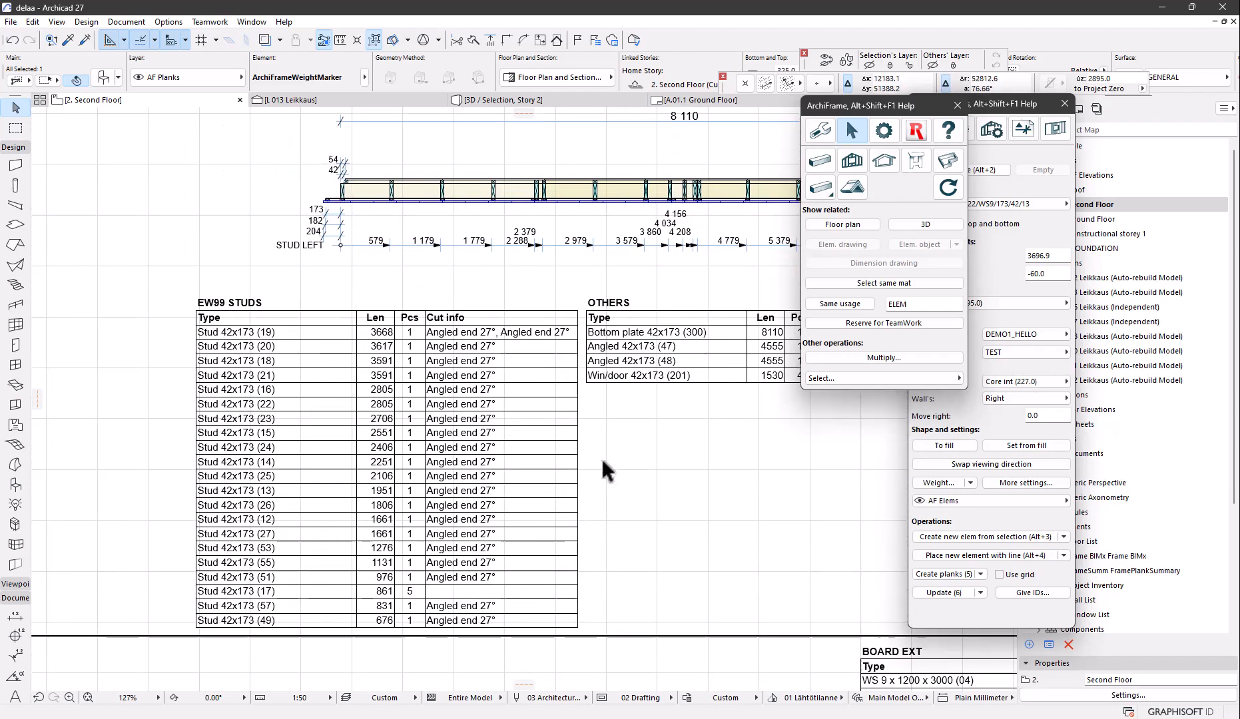
pyautogui.moveTo(603, 506)
pyautogui.mouseDown(button='middle')
pyautogui.moveTo(589, 368)
pyautogui.moveTo(567, 368)
pyautogui.mouseUp(button='middle')
pyautogui.scroll(-4, 568, 368)
# - Inspect the windshield board, cladding, insulation and interior studding drawings by selecting a piece in each
pyautogui.click(470, 302)
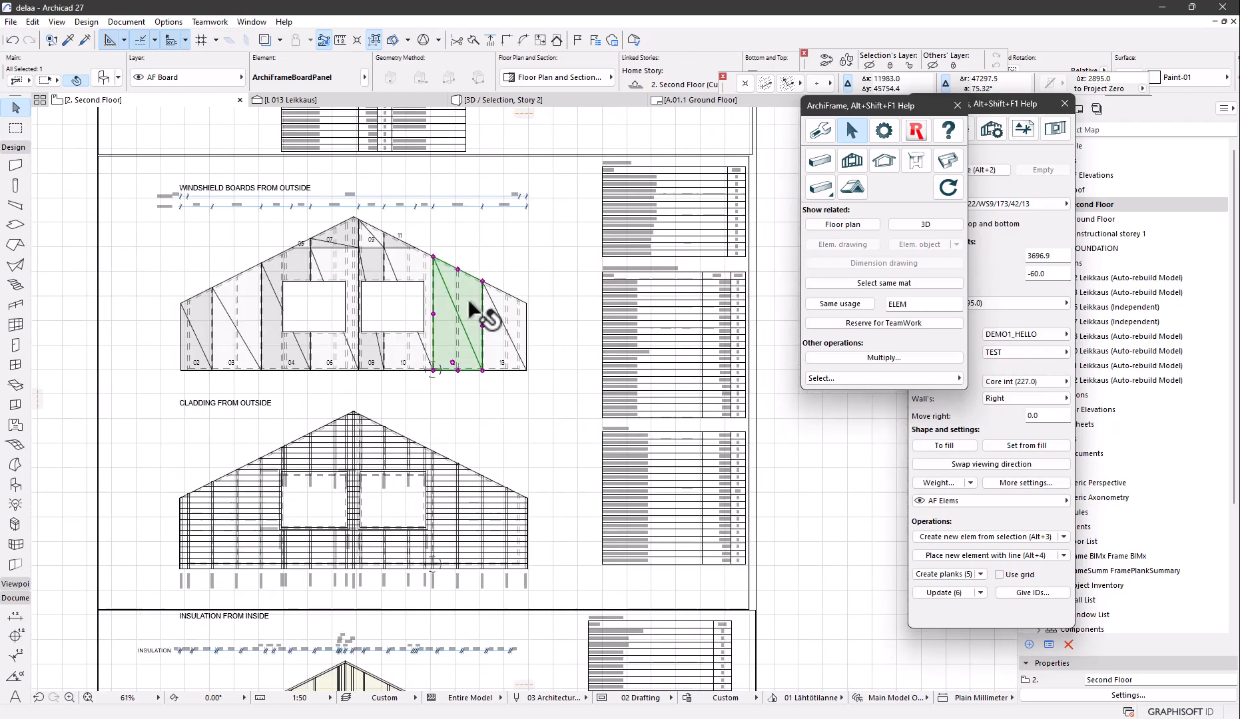
pyautogui.click(471, 514)
pyautogui.scroll(-3, 469, 515)
pyautogui.moveTo(469, 515); pyautogui.dragTo(478, 308, button='middle')
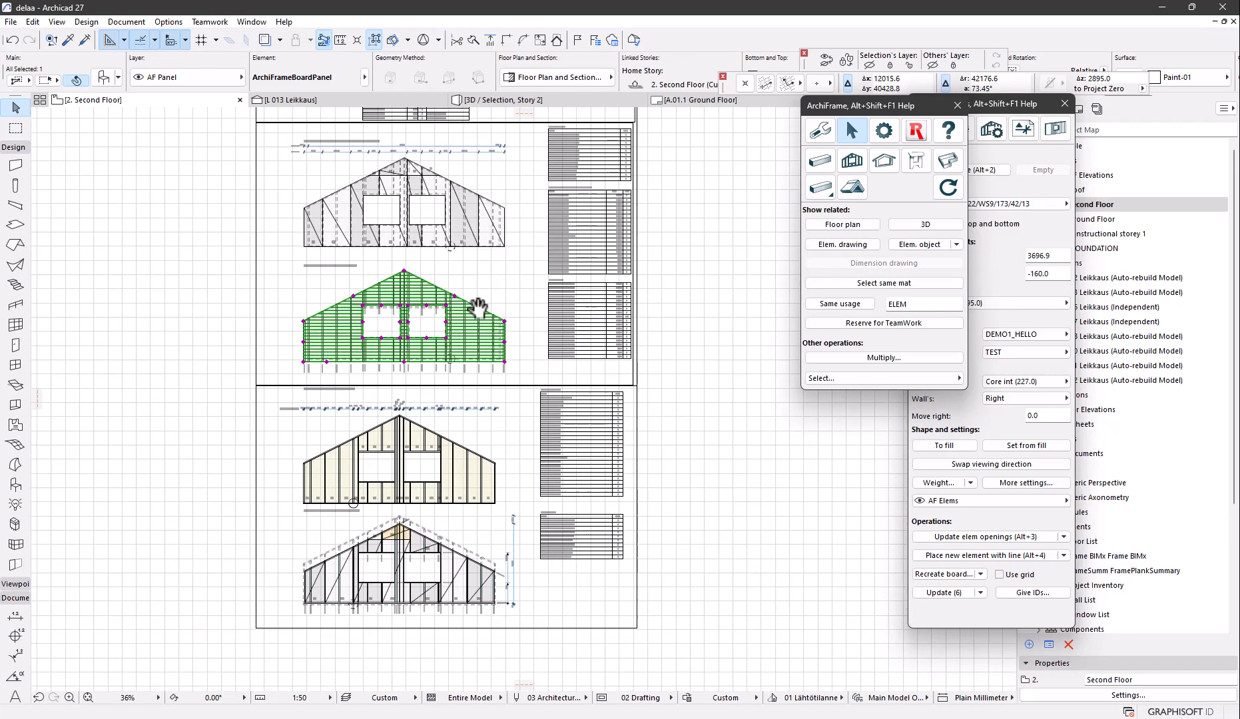
pyautogui.scroll(3, 490, 471)
pyautogui.click(451, 434)
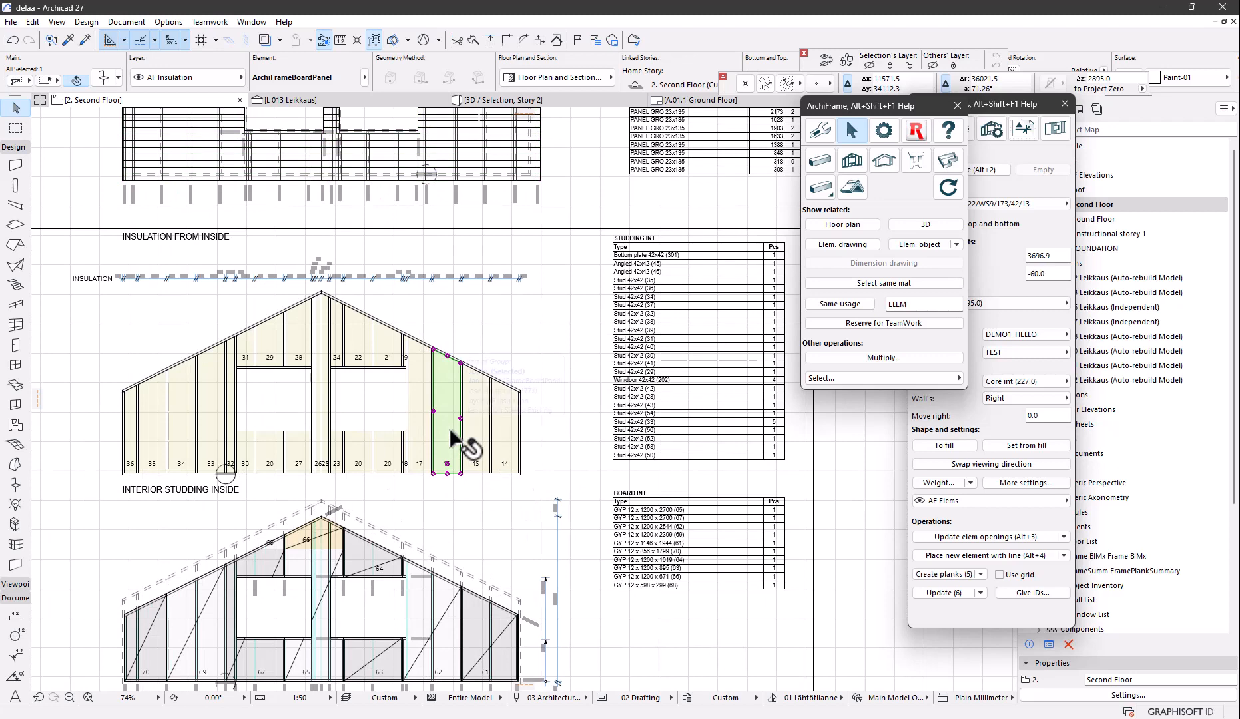
pyautogui.click(447, 622)
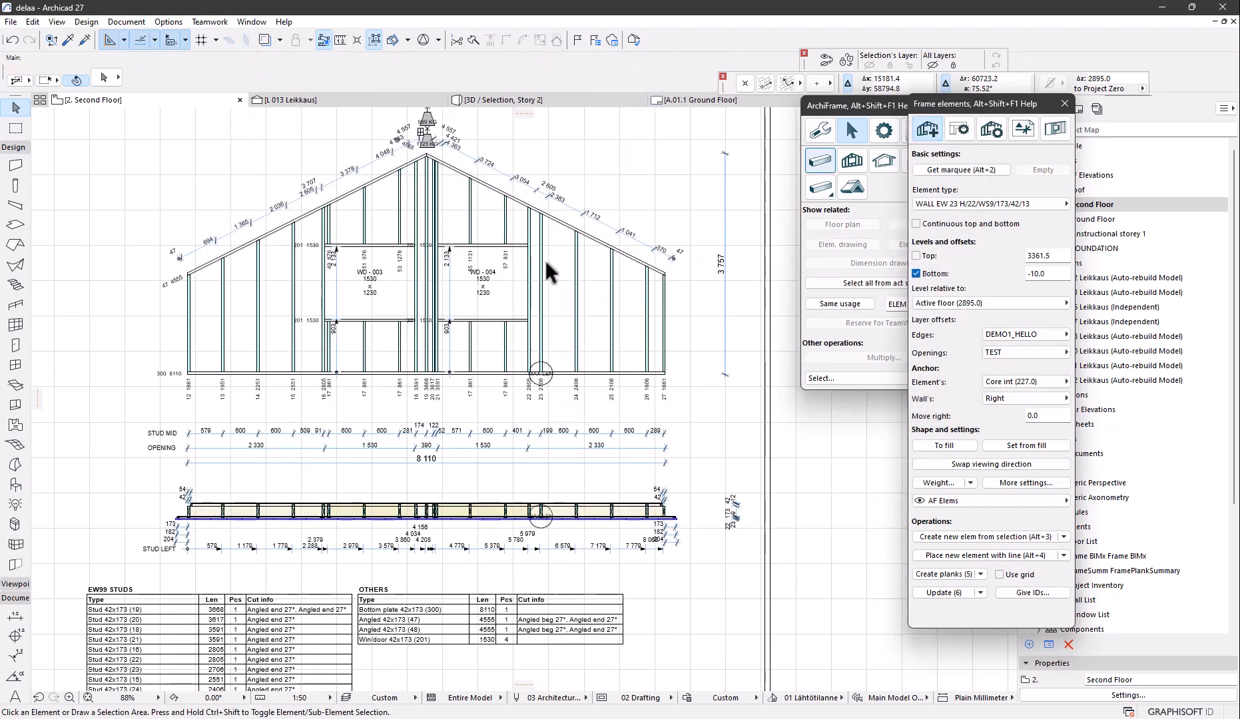
# - Select the stud beside the WD-004 opening in the core drawing and enable Double bottom for the wall element
pyautogui.click(543, 262)
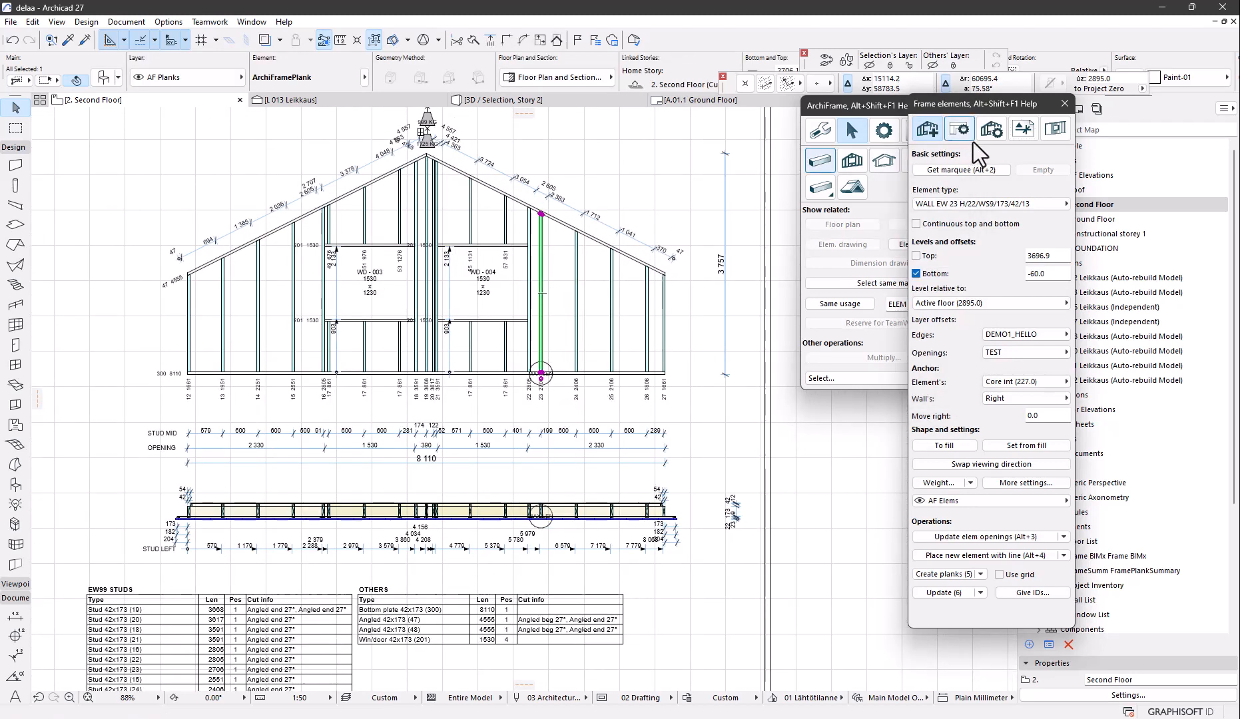
pyautogui.click(983, 130)
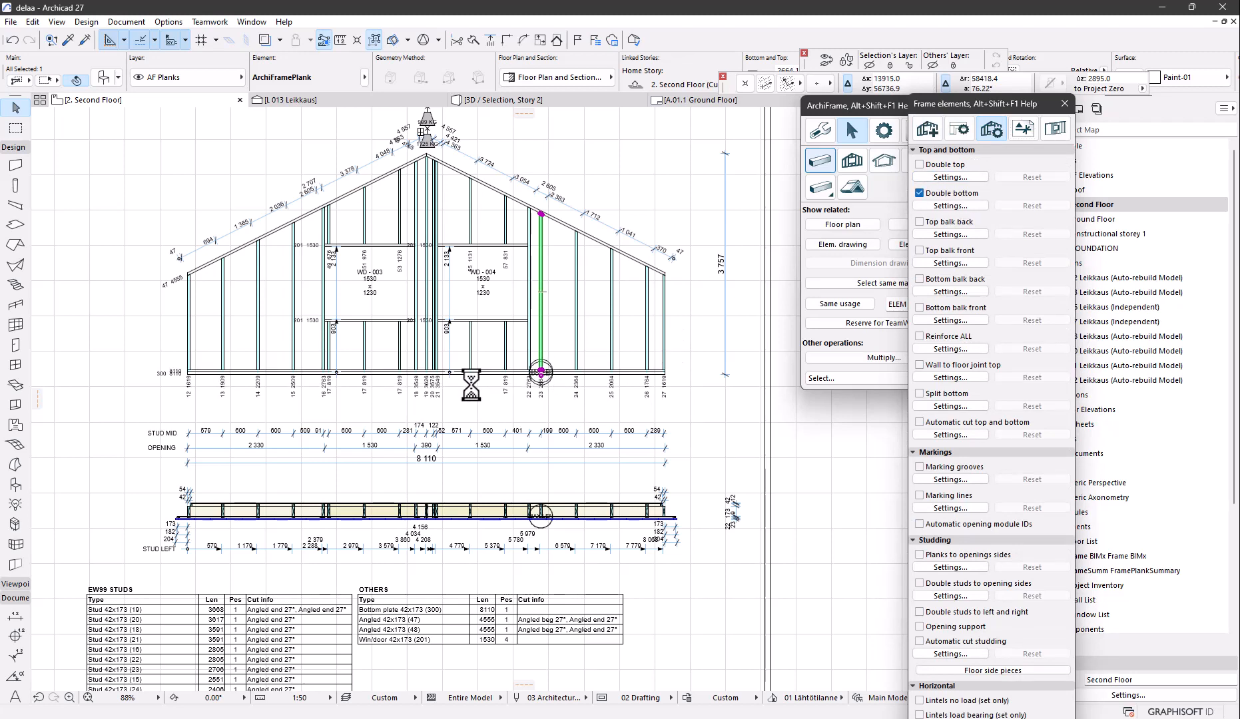
pyautogui.scroll(3, 470, 383)
pyautogui.scroll(3, 563, 365)
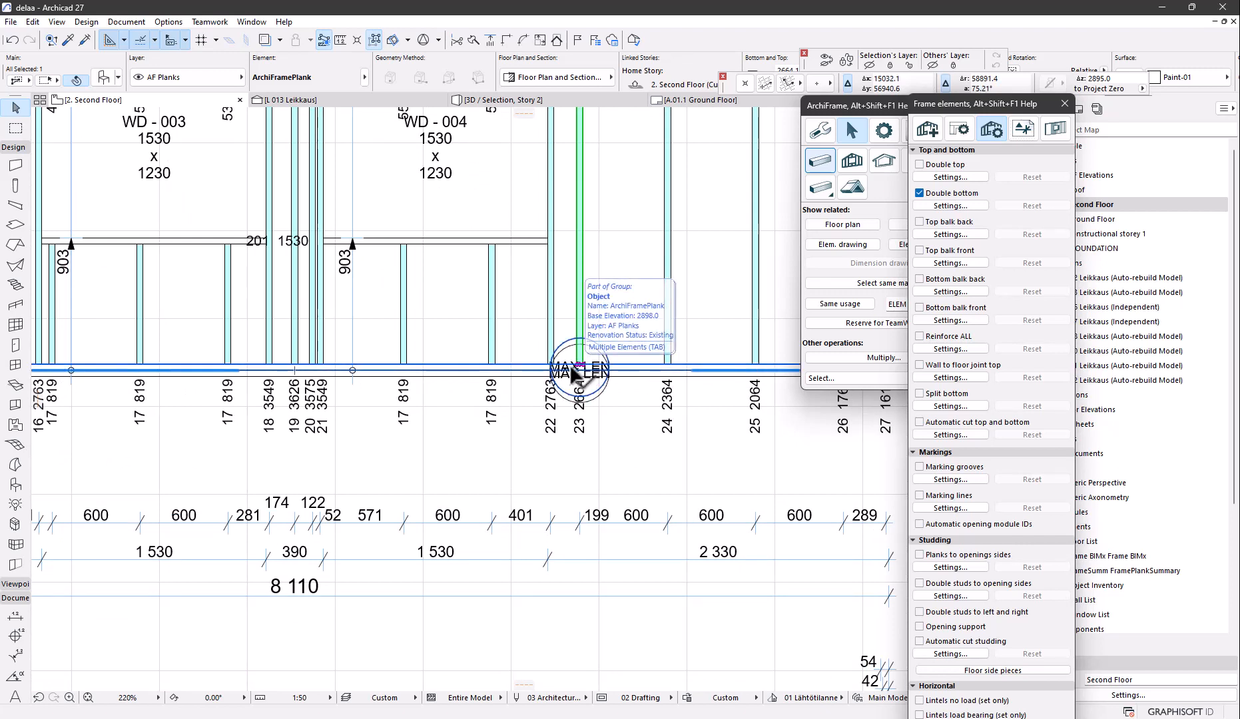
# - Apply Automatic cut top and bottom to the wall element and select the cut bottom plates and a stud to check them
pyautogui.click(929, 424)
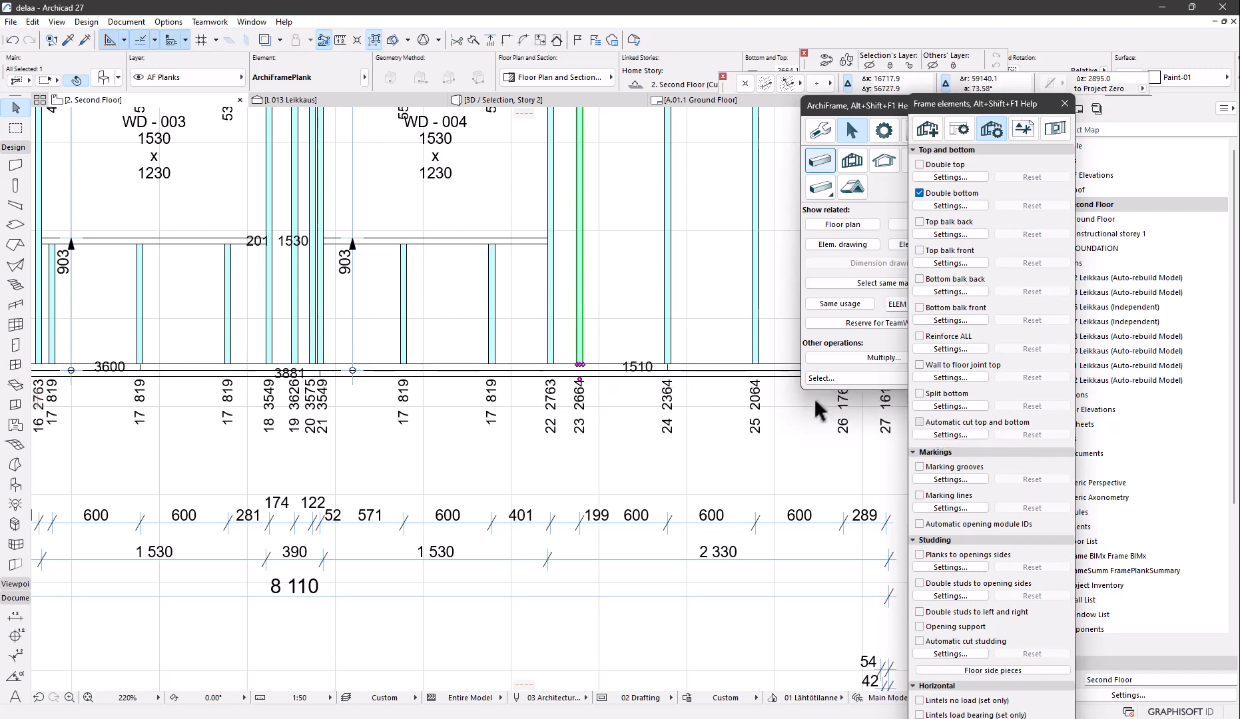
pyautogui.click(377, 376)
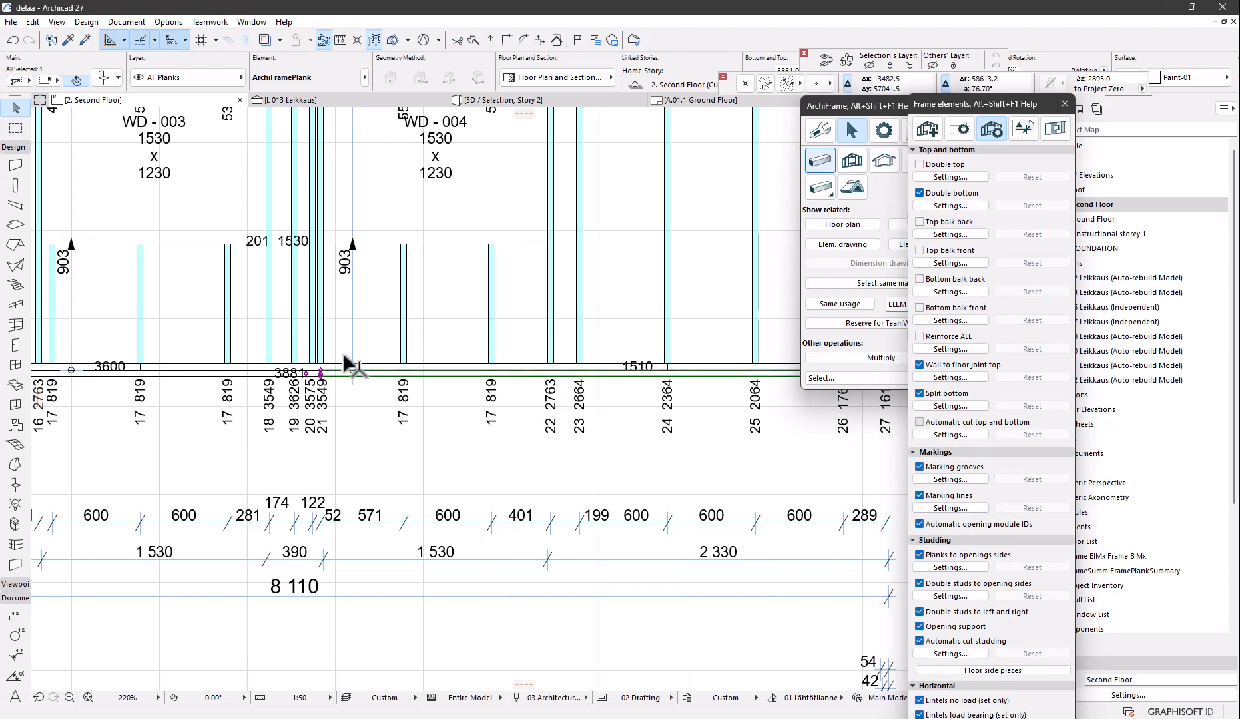
pyautogui.click(348, 364)
pyautogui.scroll(-2, 384, 356)
pyautogui.click(554, 332)
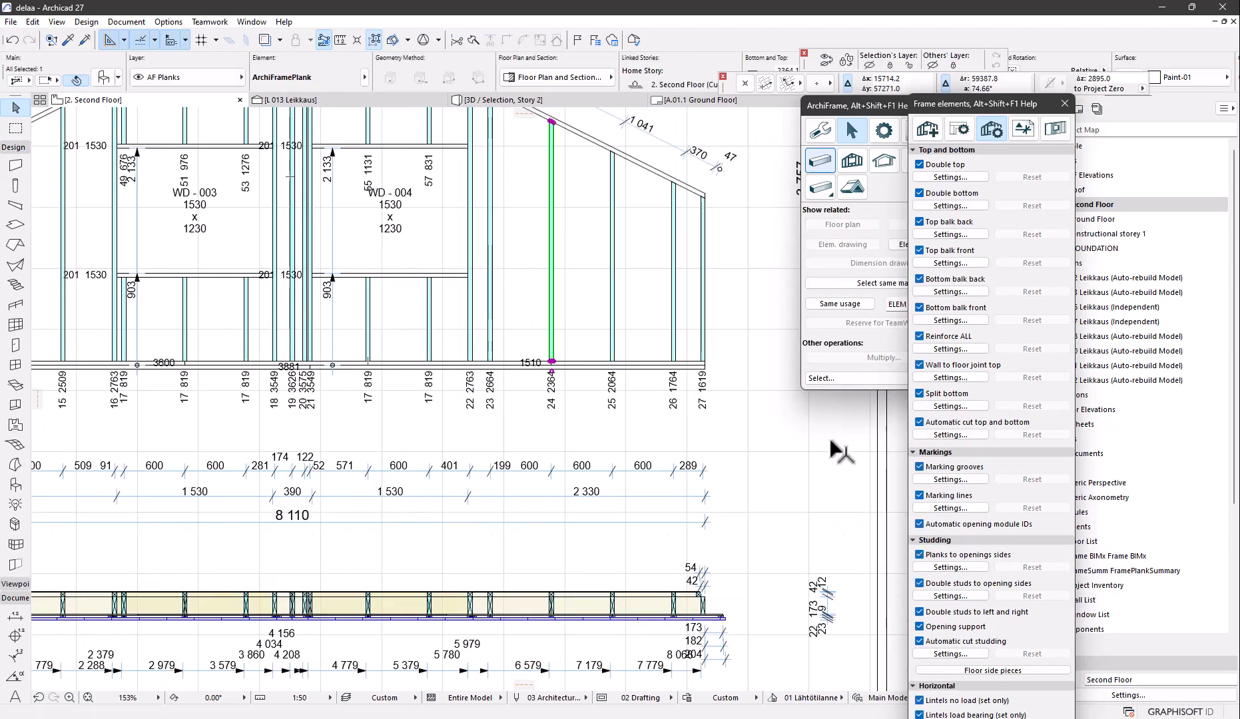
# - Enable Marking grooves for the wall element and inspect the grooves where the studs meet the bottom and top plates
pyautogui.click(932, 468)
pyautogui.scroll(1, 556, 373)
pyautogui.scroll(15, 553, 349)
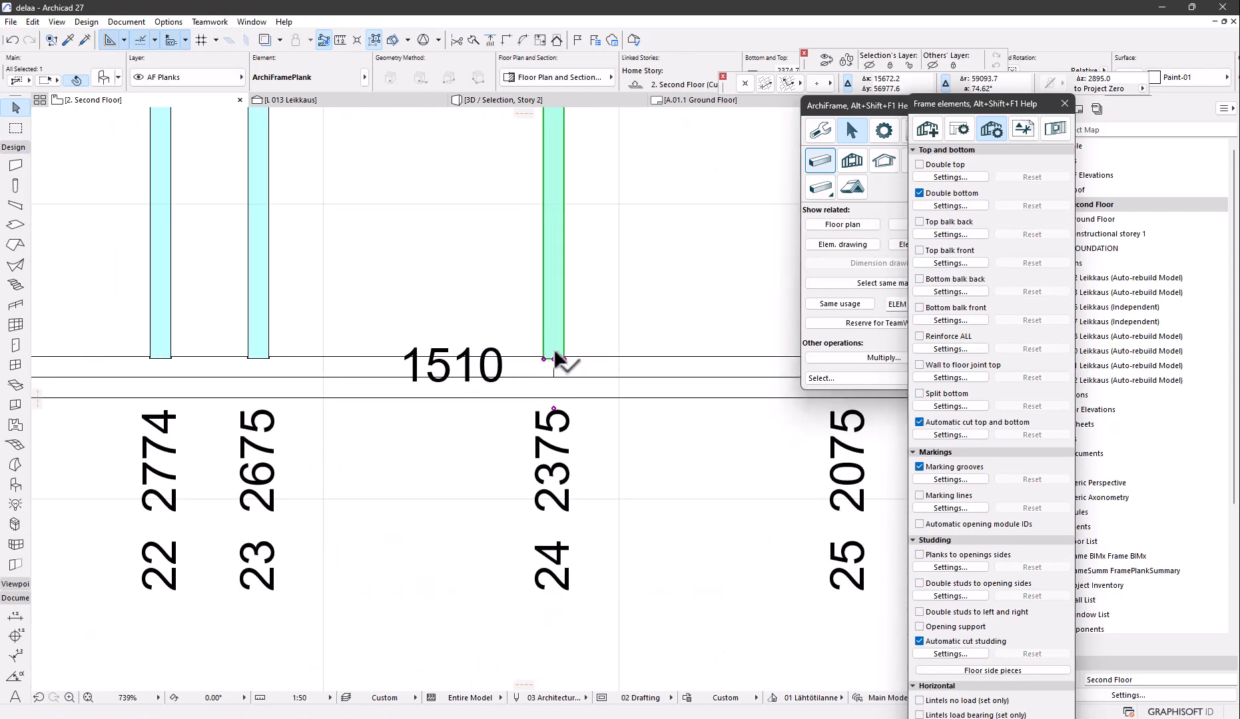
pyautogui.scroll(-14, 554, 347)
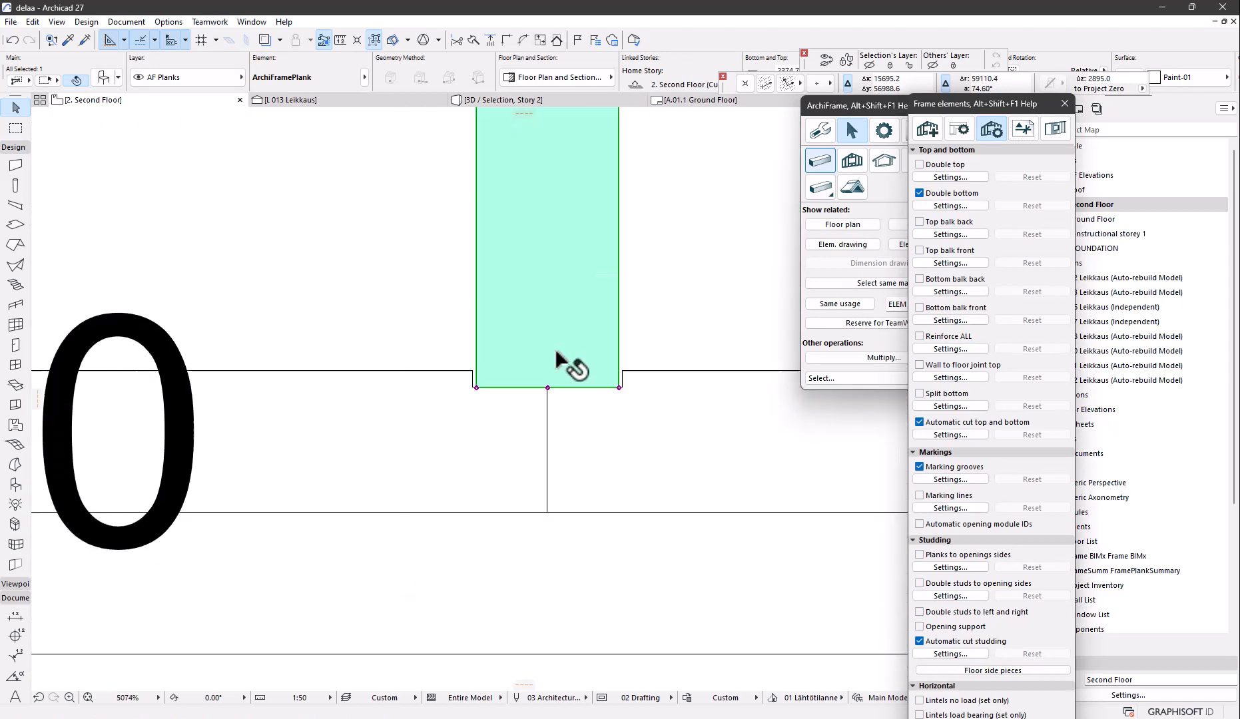
pyautogui.moveTo(571, 360); pyautogui.dragTo(579, 573, button='middle')
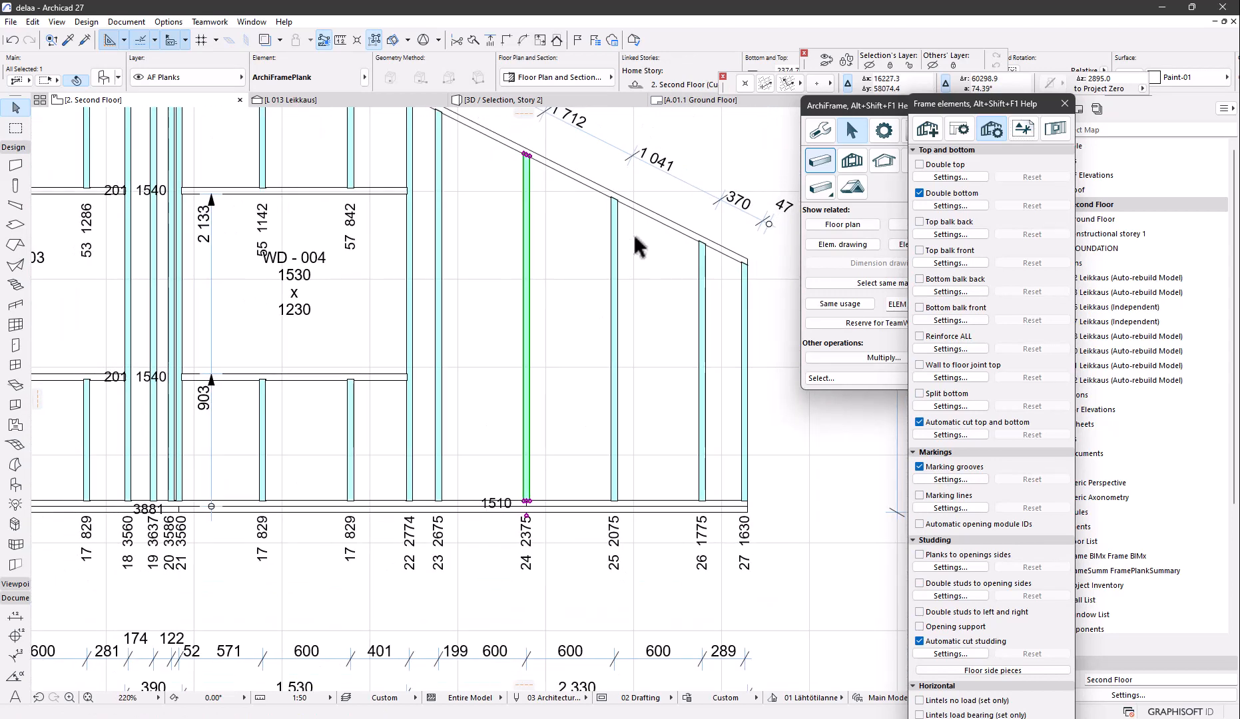
pyautogui.scroll(8, 630, 206)
pyautogui.scroll(-13, 609, 220)
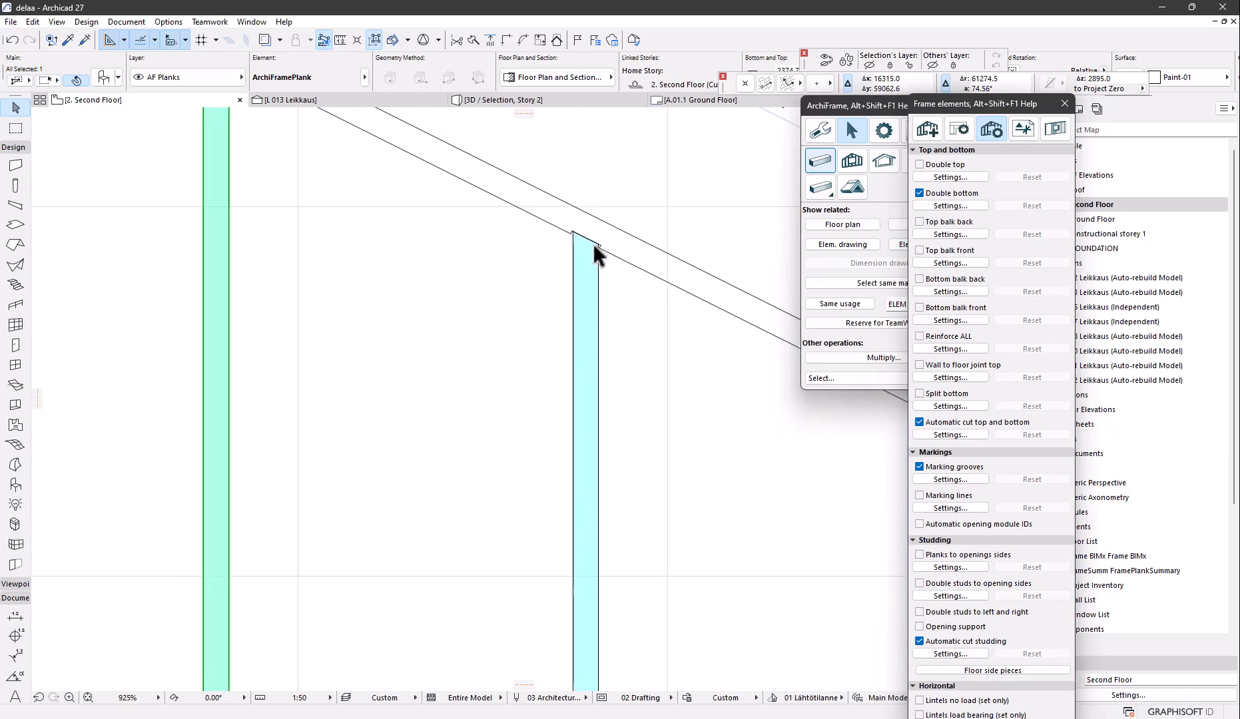
pyautogui.scroll(5, 514, 310)
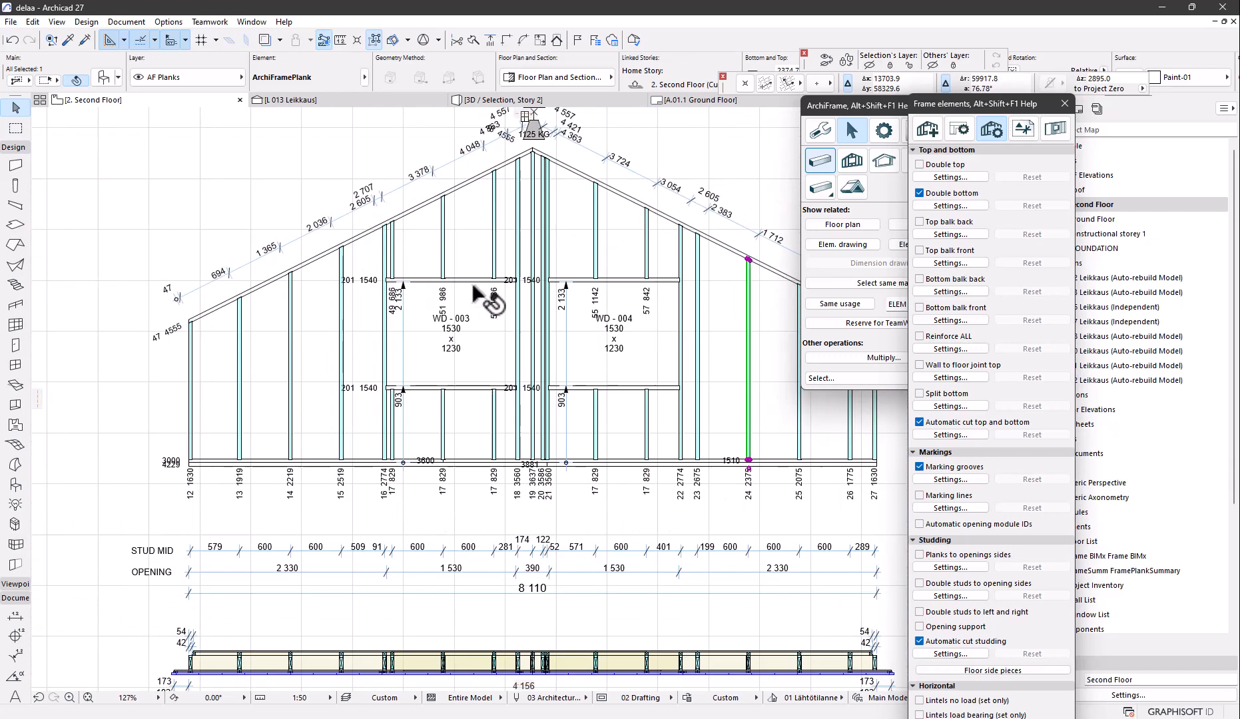
# - Add custom lintels of 42x198 material to the planks above the WD-003 and WD-004 openings
pyautogui.click(414, 355)
pyautogui.keyDown('shift'); pyautogui.click(669, 358); pyautogui.keyUp('shift')
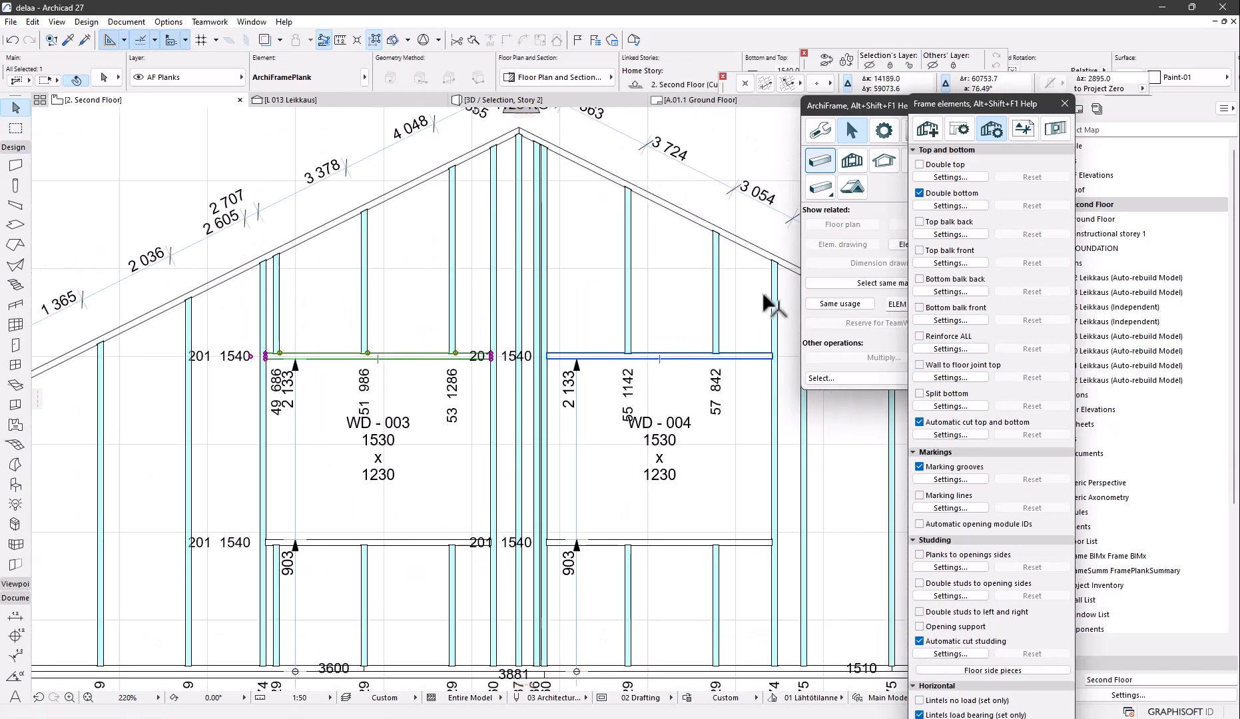
pyautogui.click(978, 150)
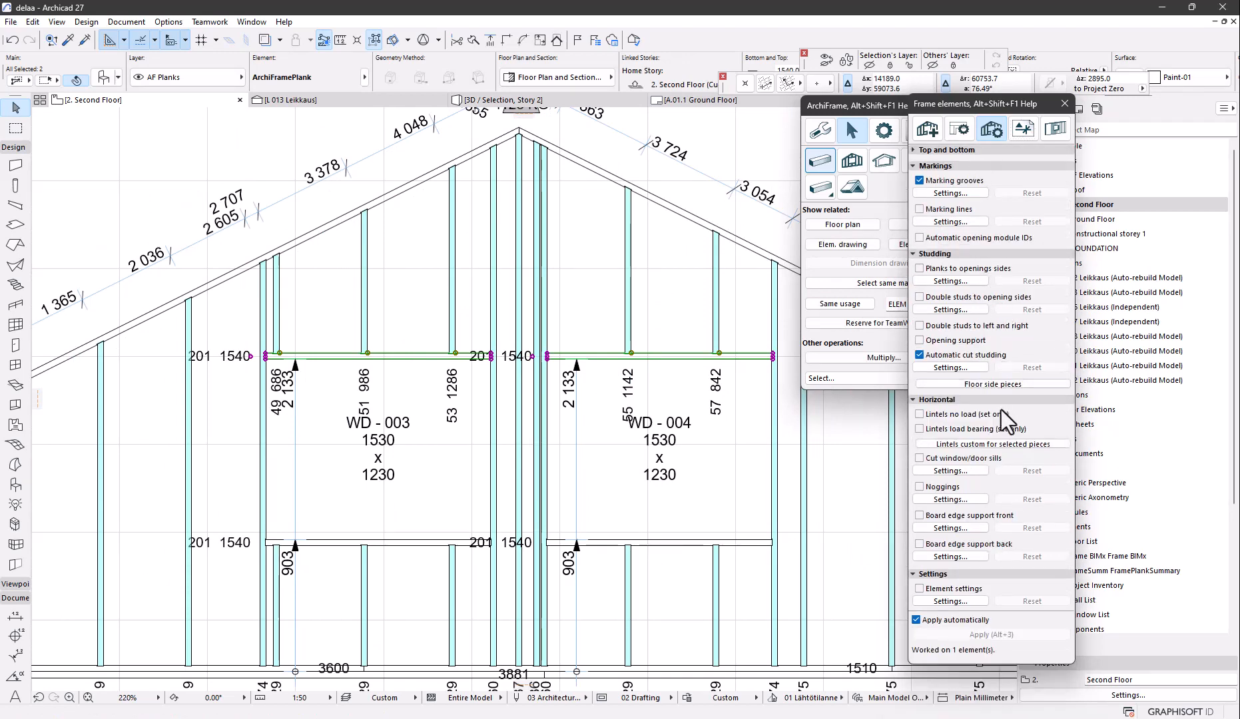
pyautogui.click(1003, 443)
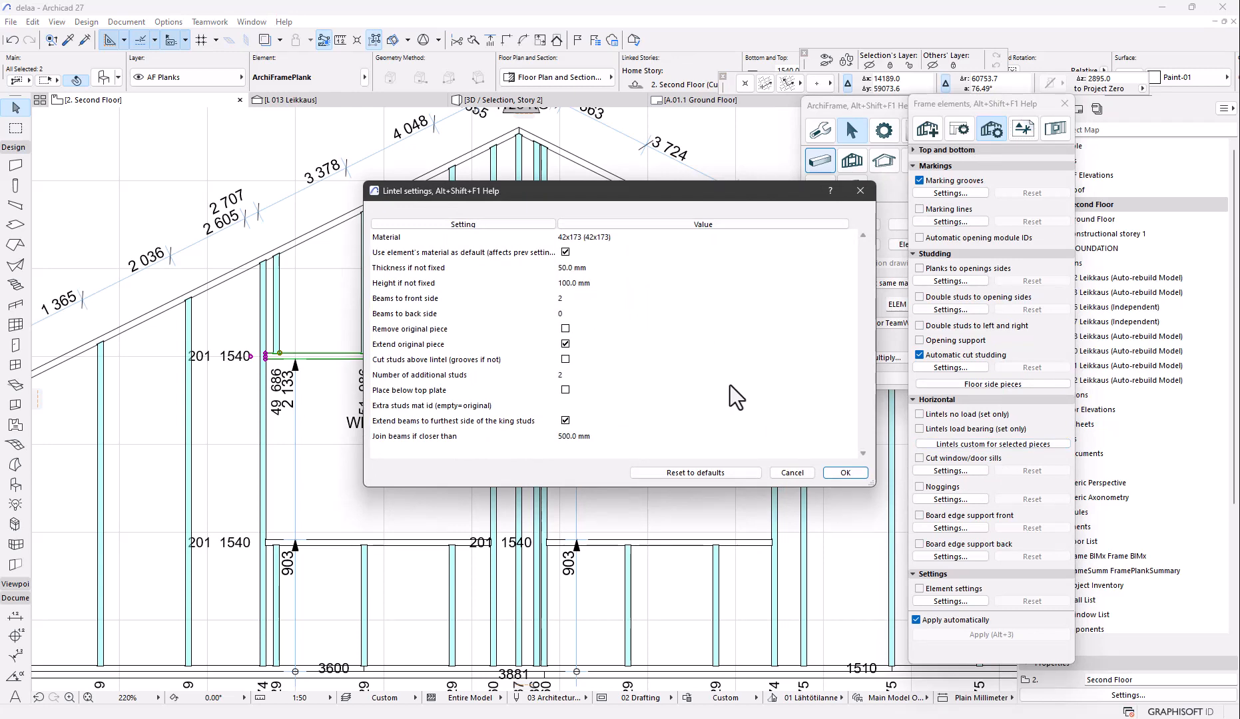
pyautogui.click(605, 237)
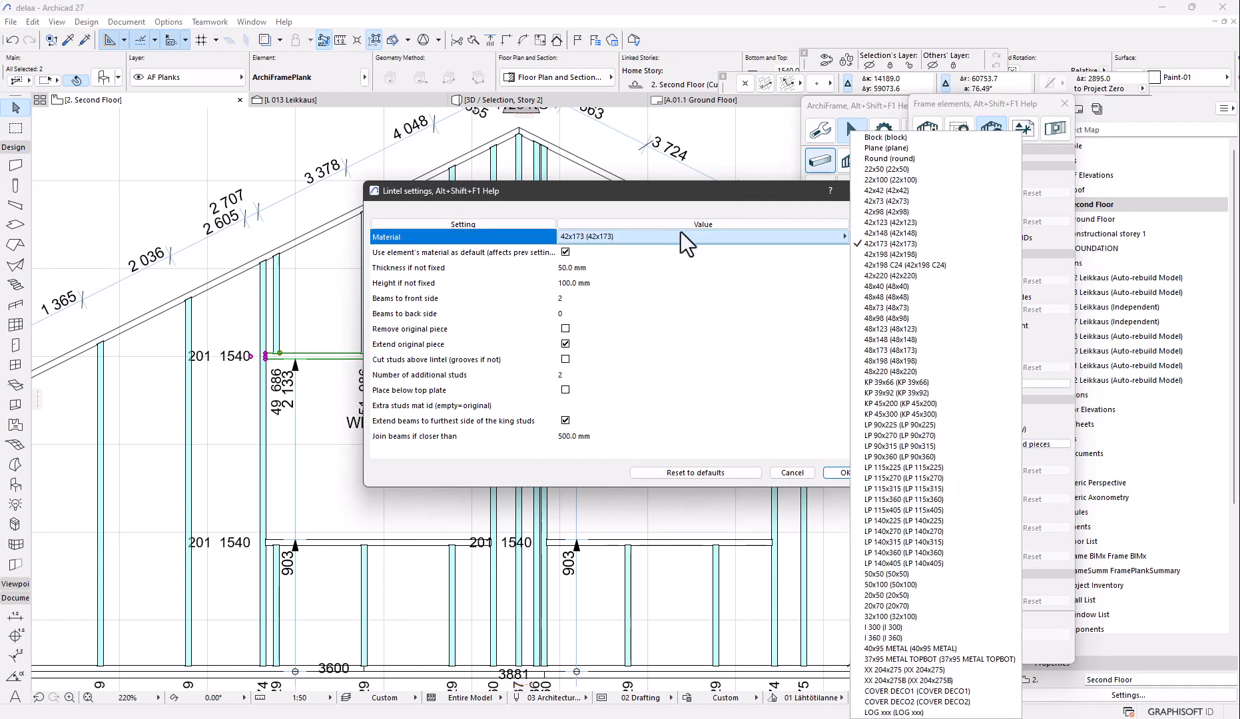
pyautogui.click(859, 255)
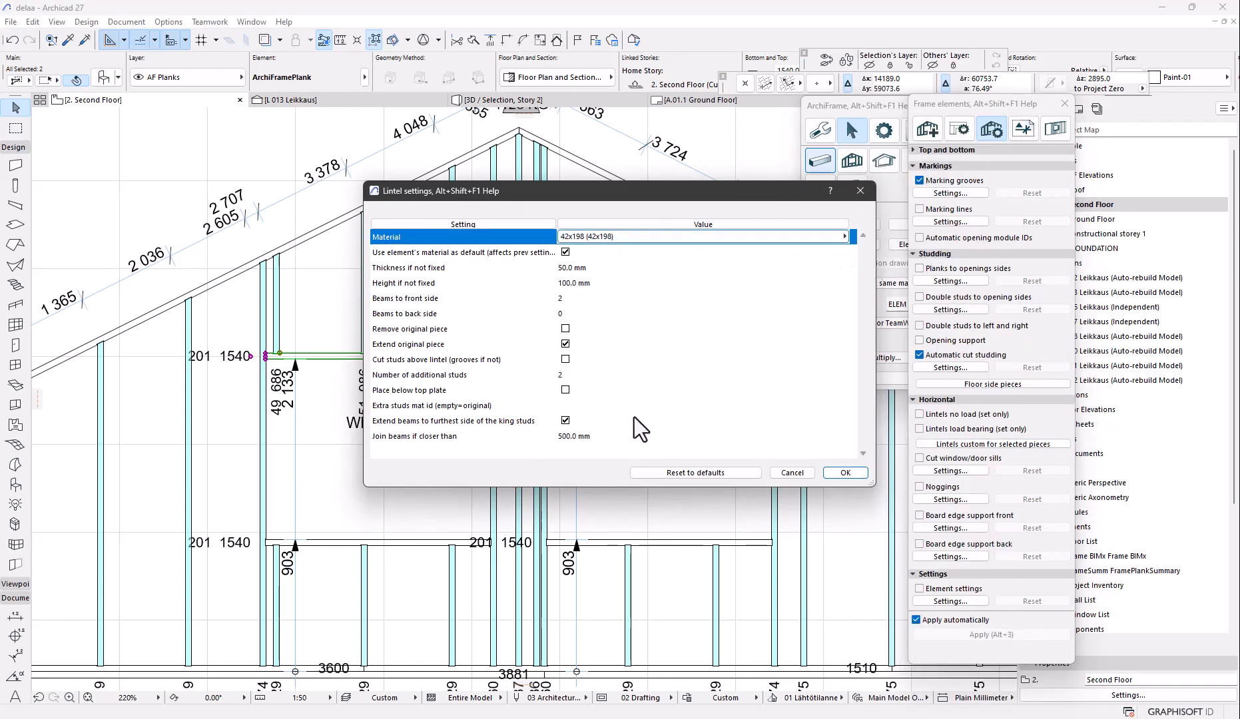
pyautogui.click(633, 436)
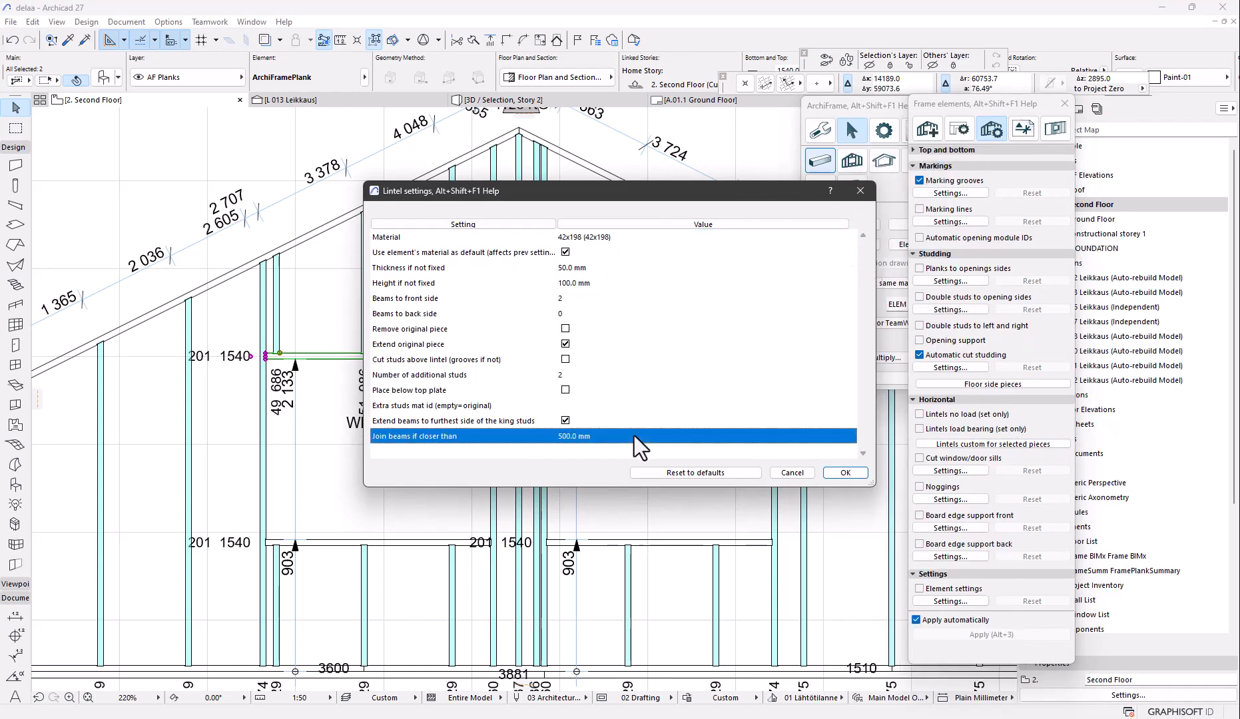
pyautogui.click(840, 473)
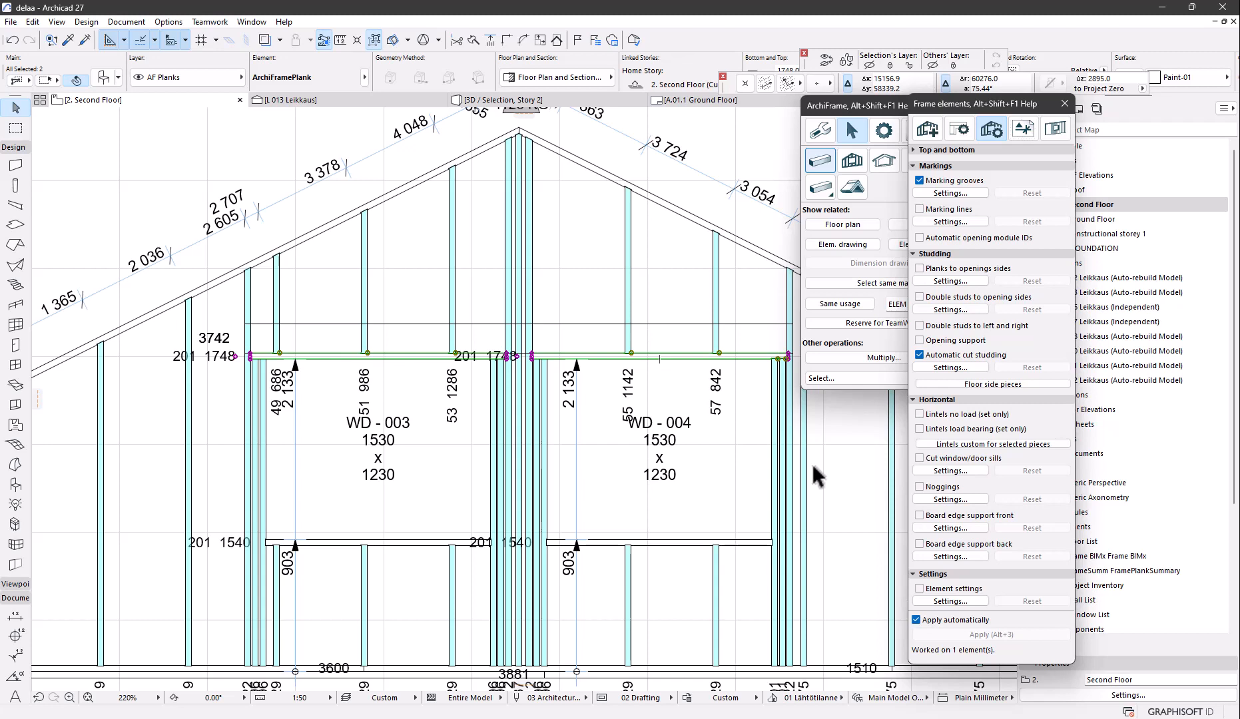
# - Show all planks of the wall frame in 3D and look closely at the lintel area above the openings
pyautogui.hotkey('ctrl', 'a')
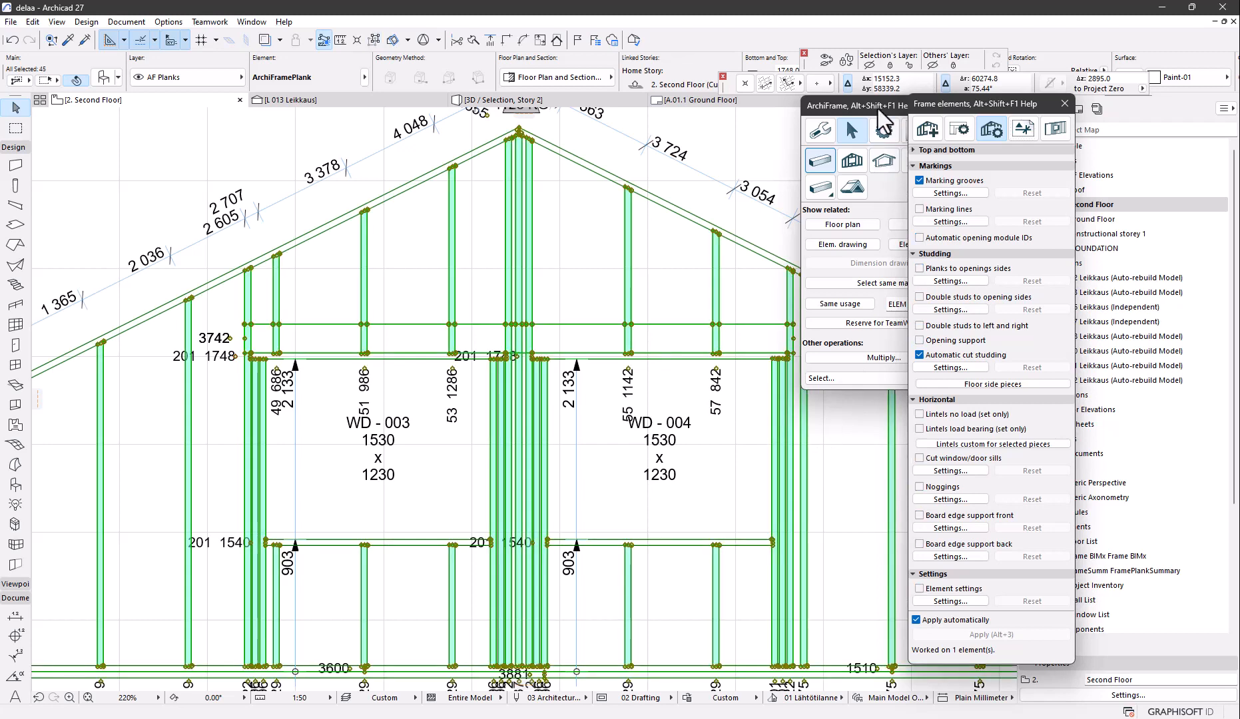
pyautogui.click(879, 111)
pyautogui.click(931, 229)
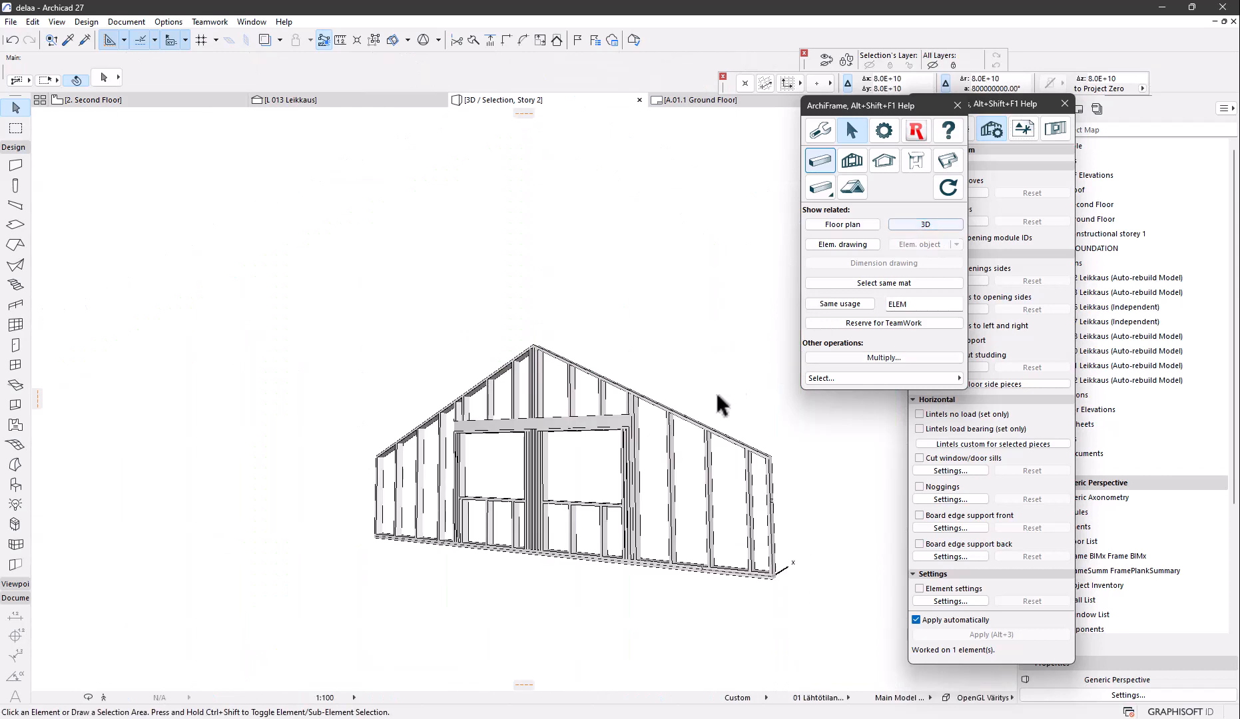
pyautogui.keyDown('shift'); pyautogui.moveTo(642, 404); pyautogui.dragTo(574, 468, button='middle'); pyautogui.keyUp('shift')
pyautogui.scroll(5, 511, 397)
# - Try deleting the two lintel beams above the openings, and undo the deletion
pyautogui.click(510, 399)
pyautogui.click(632, 477)
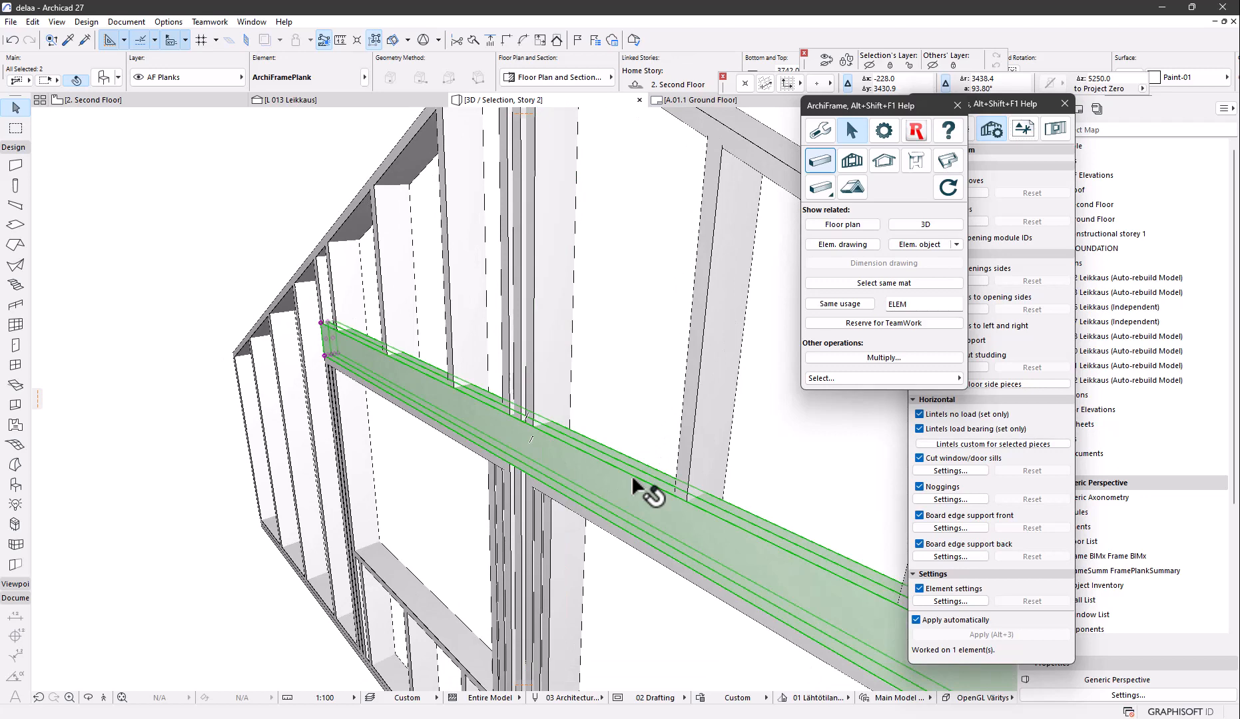
pyautogui.press('Delete')
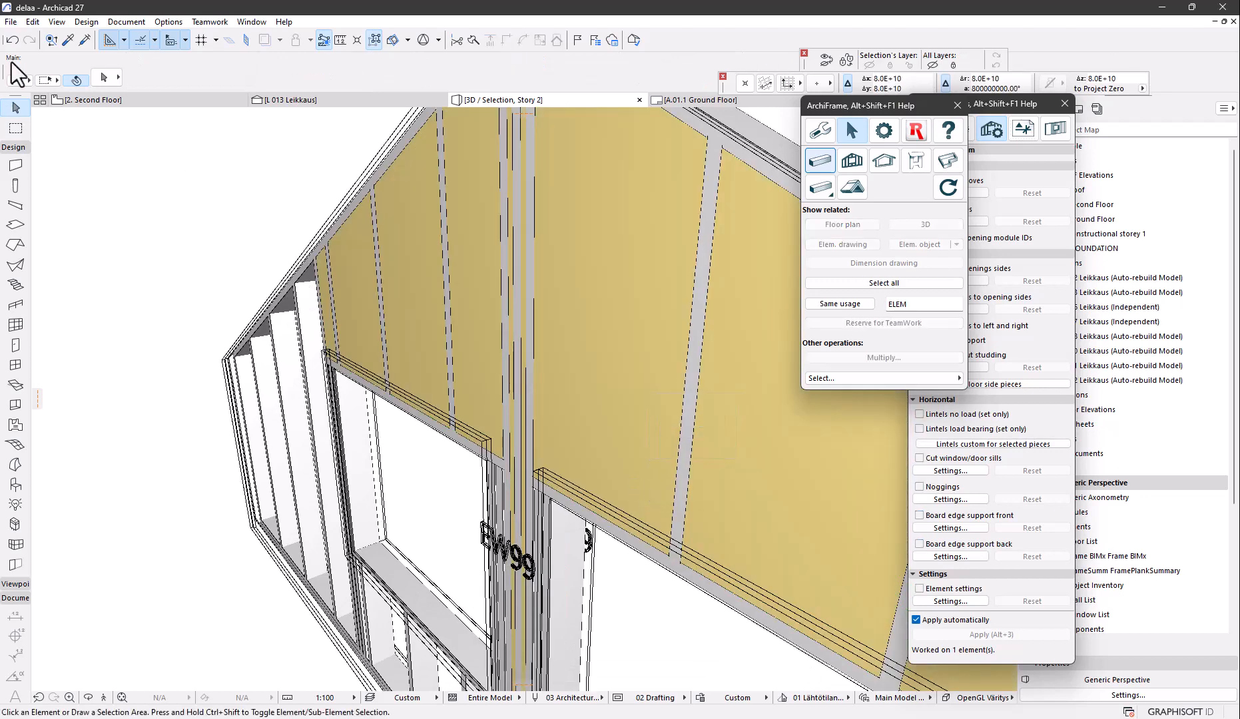
pyautogui.click(14, 40)
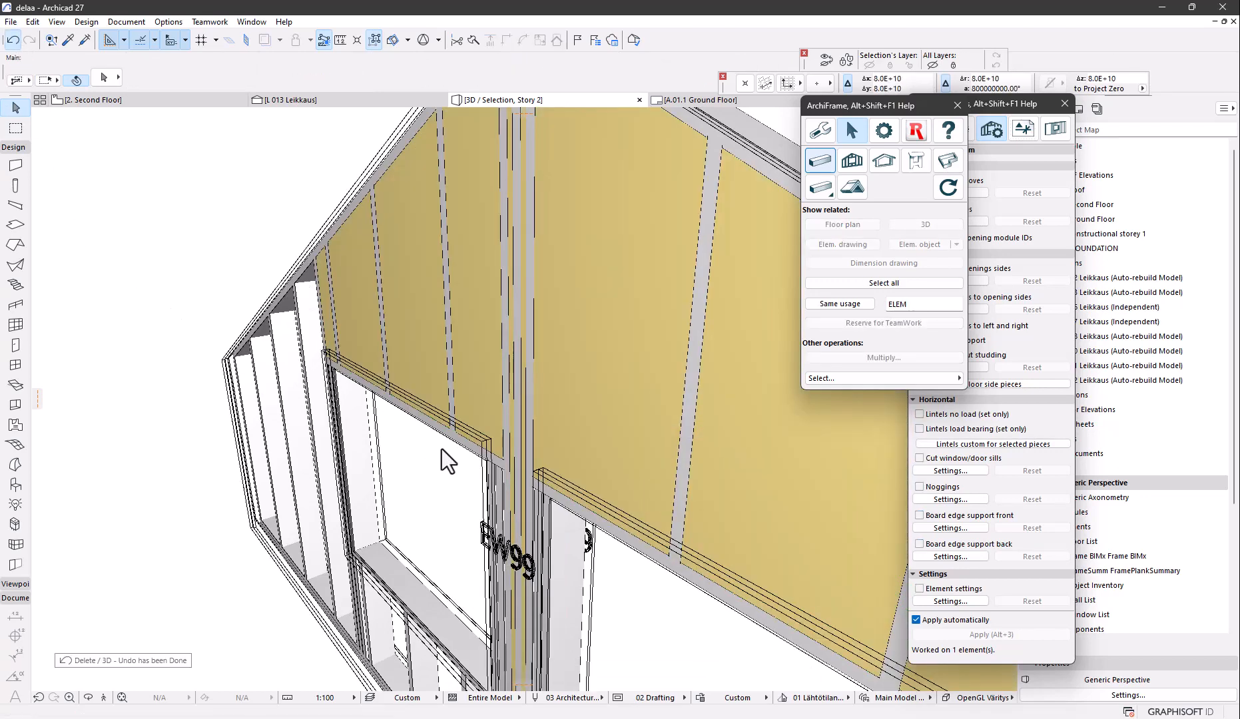
# - Return to the second floor plan and explode the panel in the Cladding From Outside drawing into individual planks
pyautogui.press('F2')
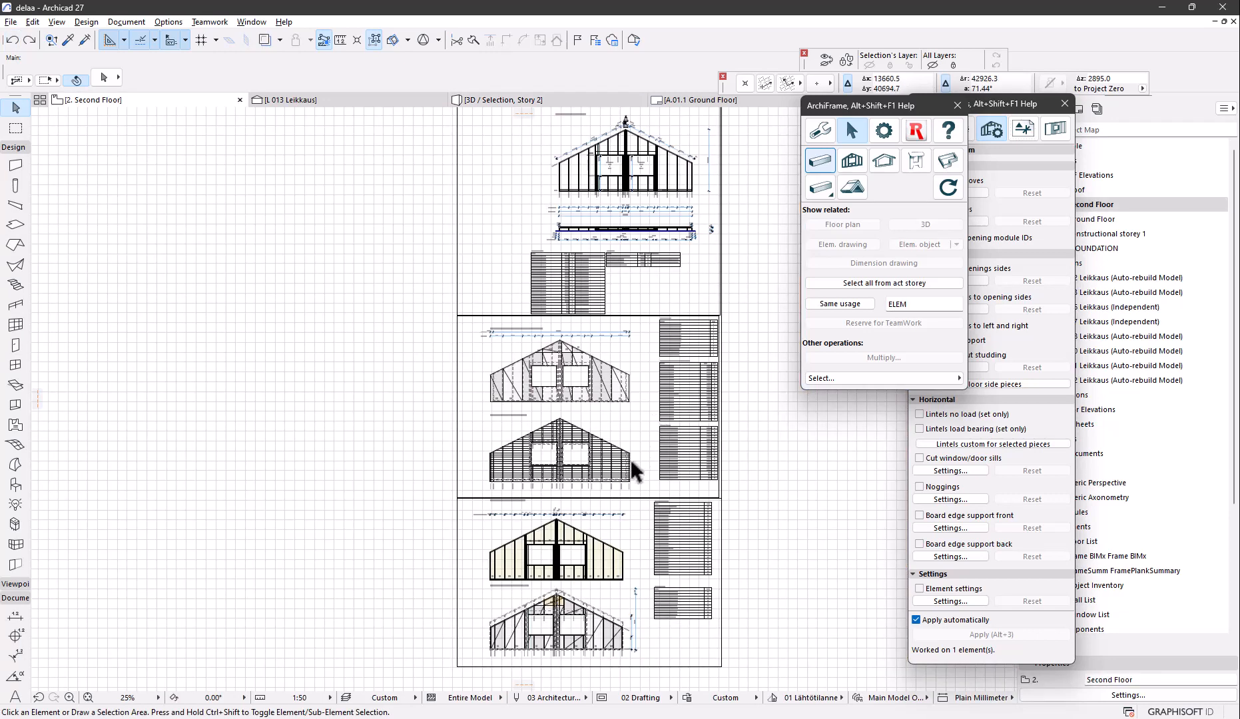
pyautogui.scroll(2, 616, 481)
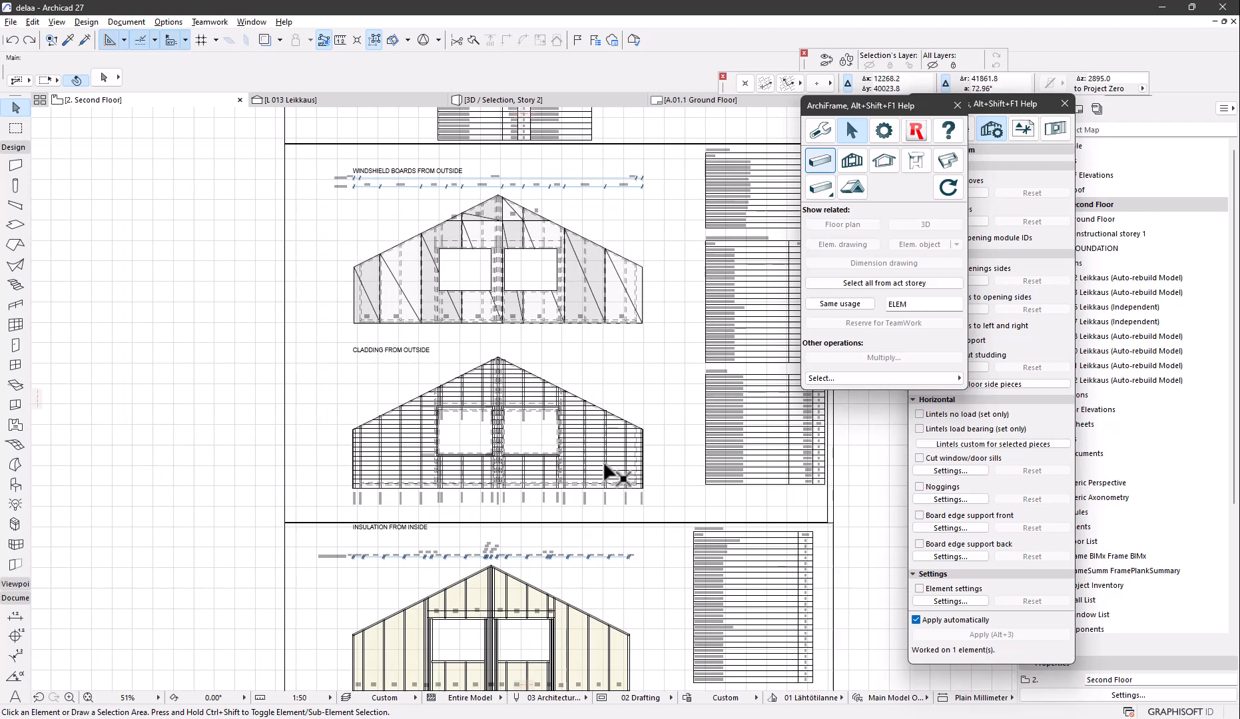
pyautogui.scroll(2, 622, 478)
pyautogui.click(623, 464)
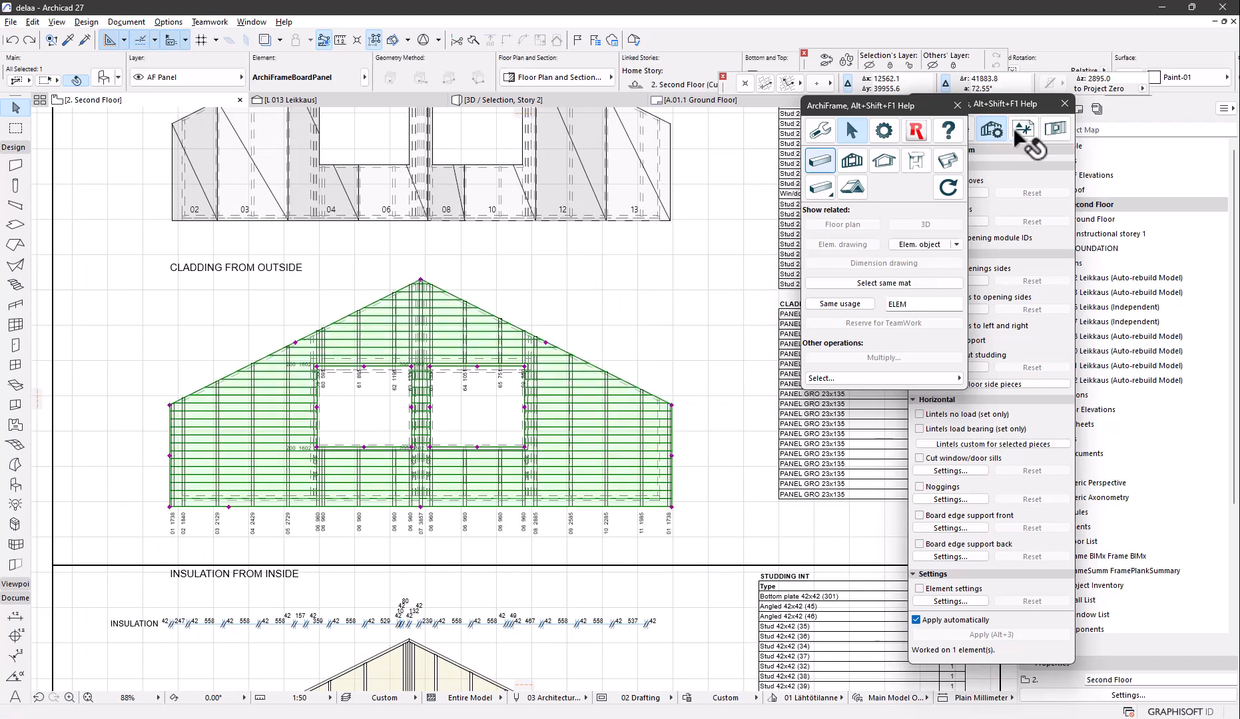
pyautogui.click(1054, 130)
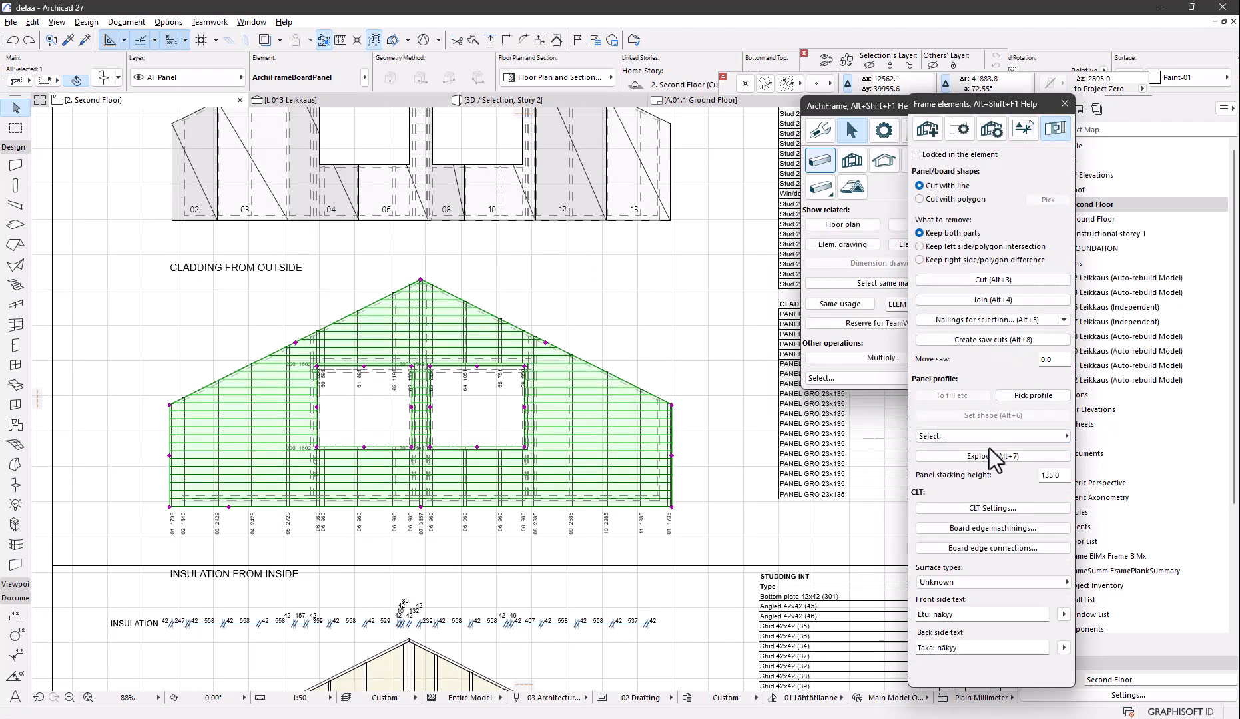
pyautogui.click(989, 453)
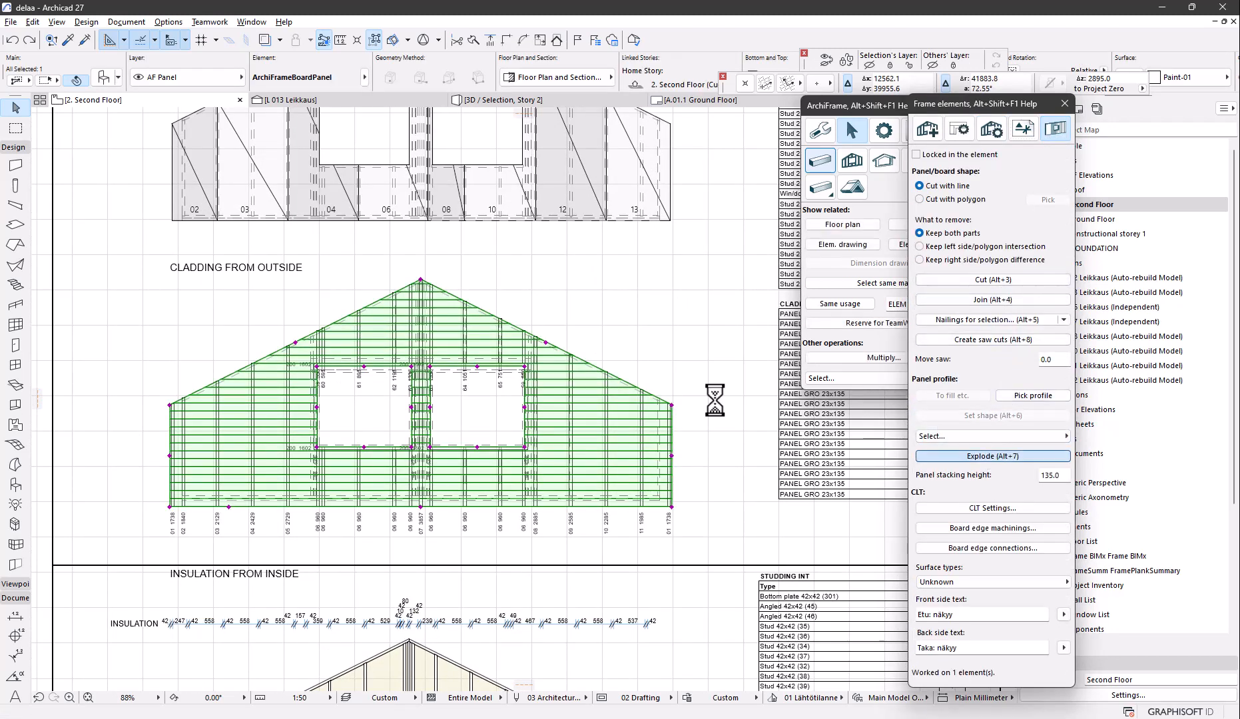
# - Shorten a full-length cladding plank below the window openings by stretching its end back to the 10 2285 stud
pyautogui.click(626, 461)
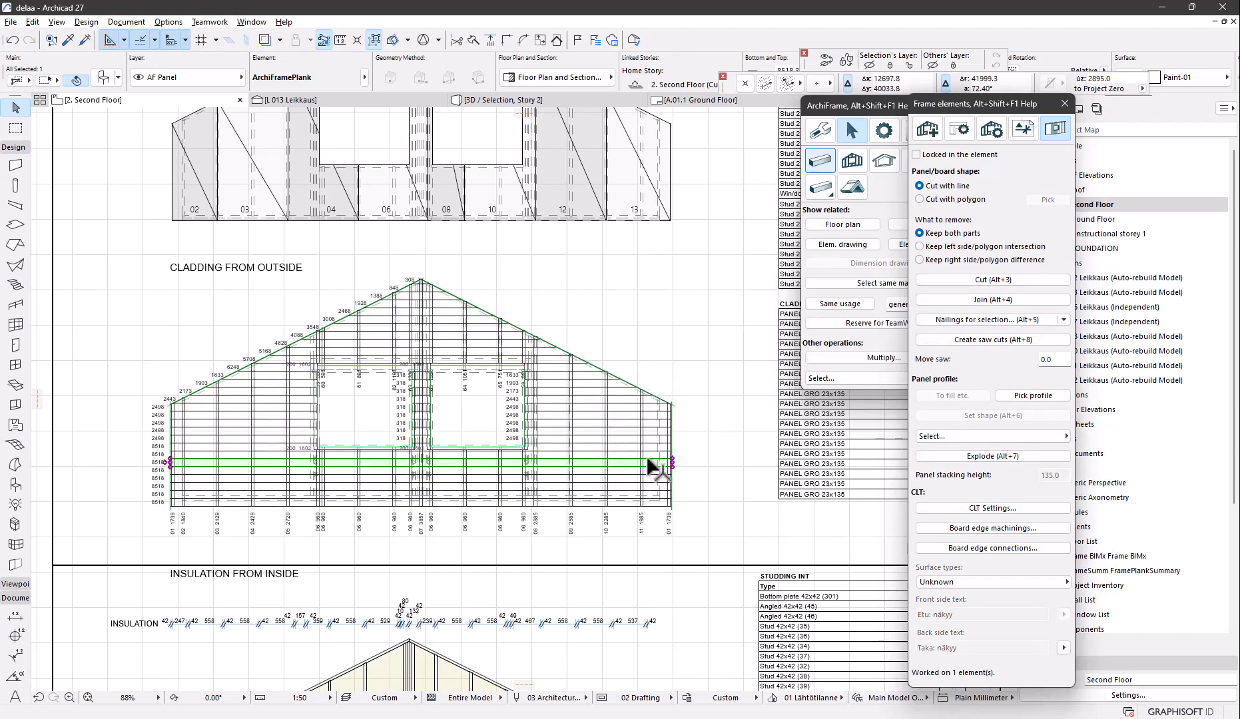
pyautogui.click(672, 461)
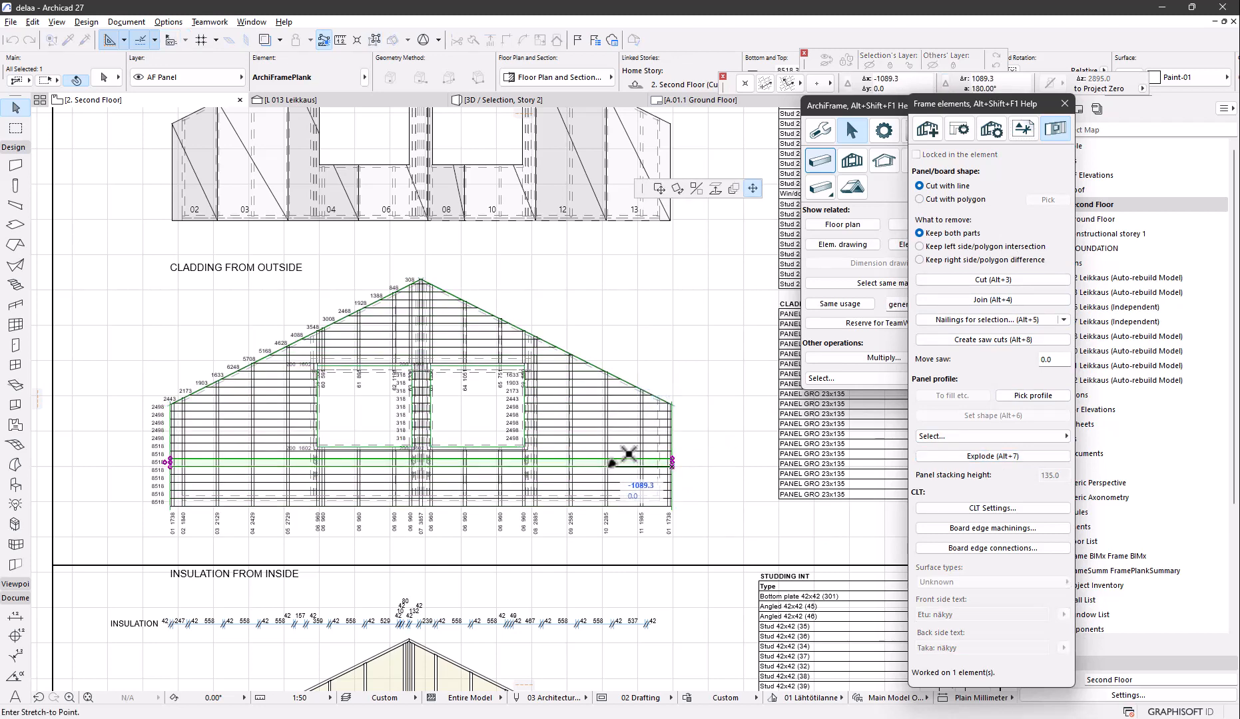
pyautogui.scroll(5, 623, 459)
pyautogui.click(604, 468)
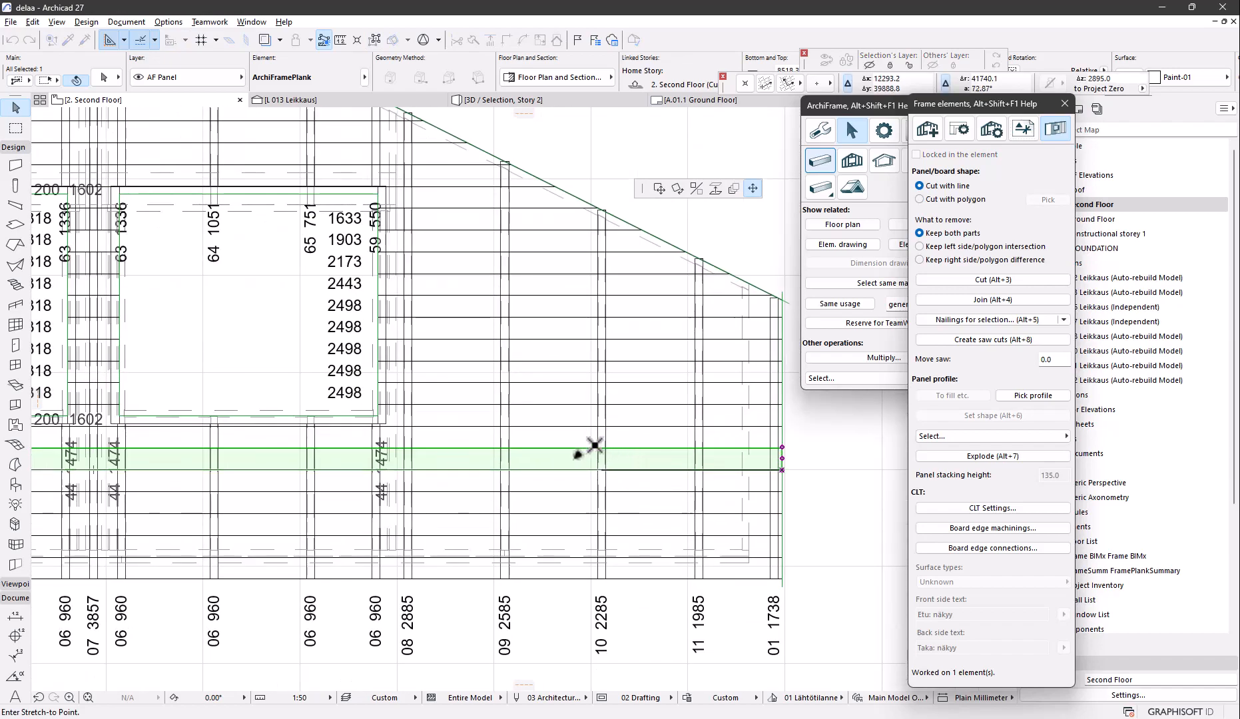
pyautogui.press('Escape')
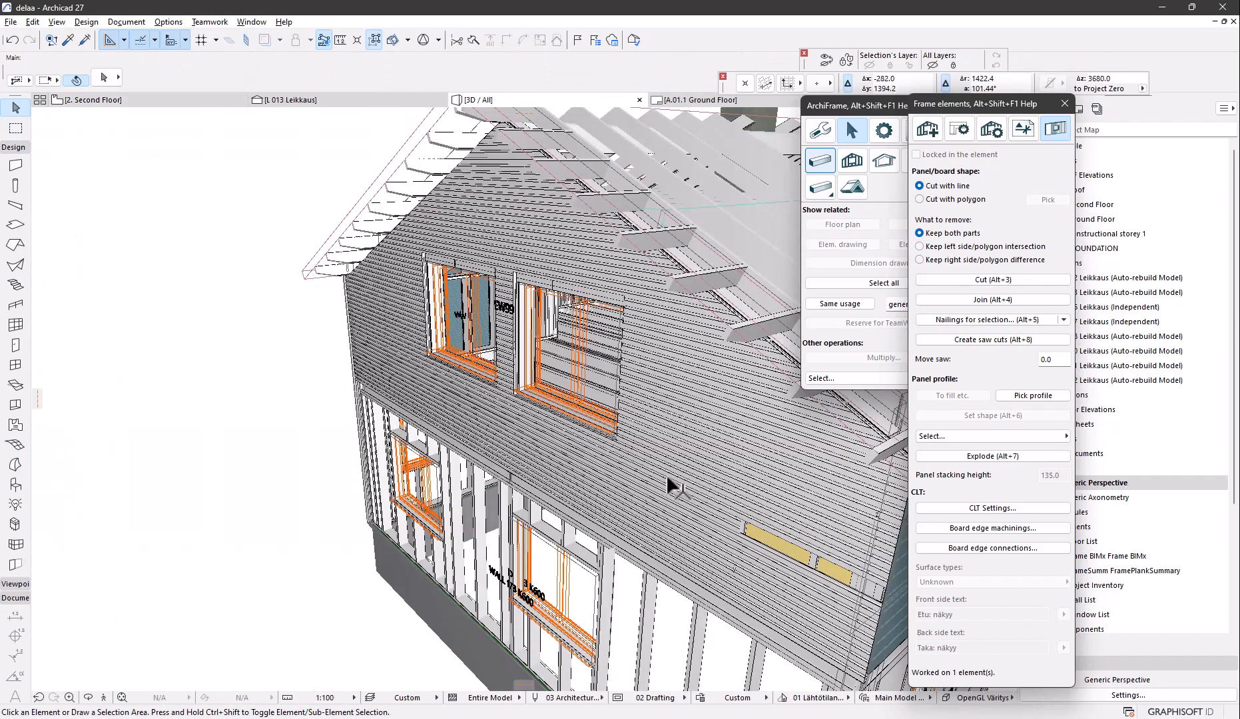
# - Inspect the shortened plank on the 3D facade and isolate the wall's cladding pieces as the selection in 3D
pyautogui.keyDown('shift'); pyautogui.moveTo(668, 475); pyautogui.dragTo(726, 439, button='middle'); pyautogui.keyUp('shift')
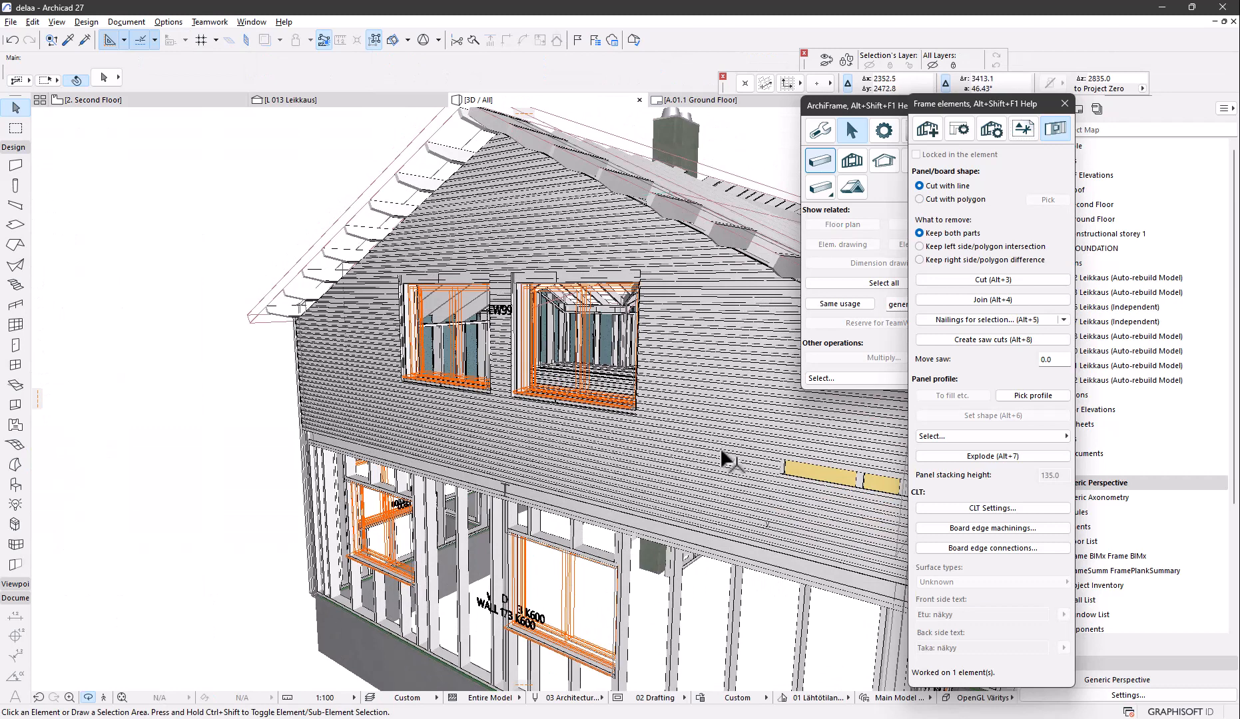
pyautogui.click(749, 459)
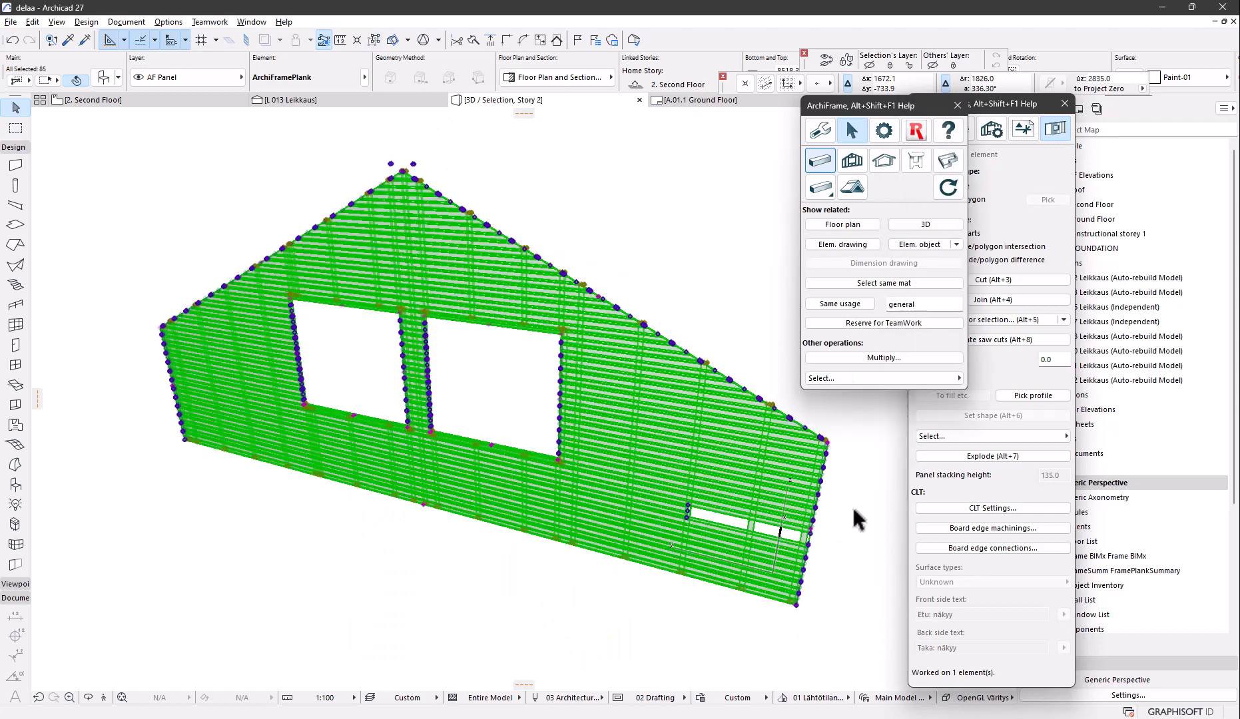
pyautogui.click(999, 486)
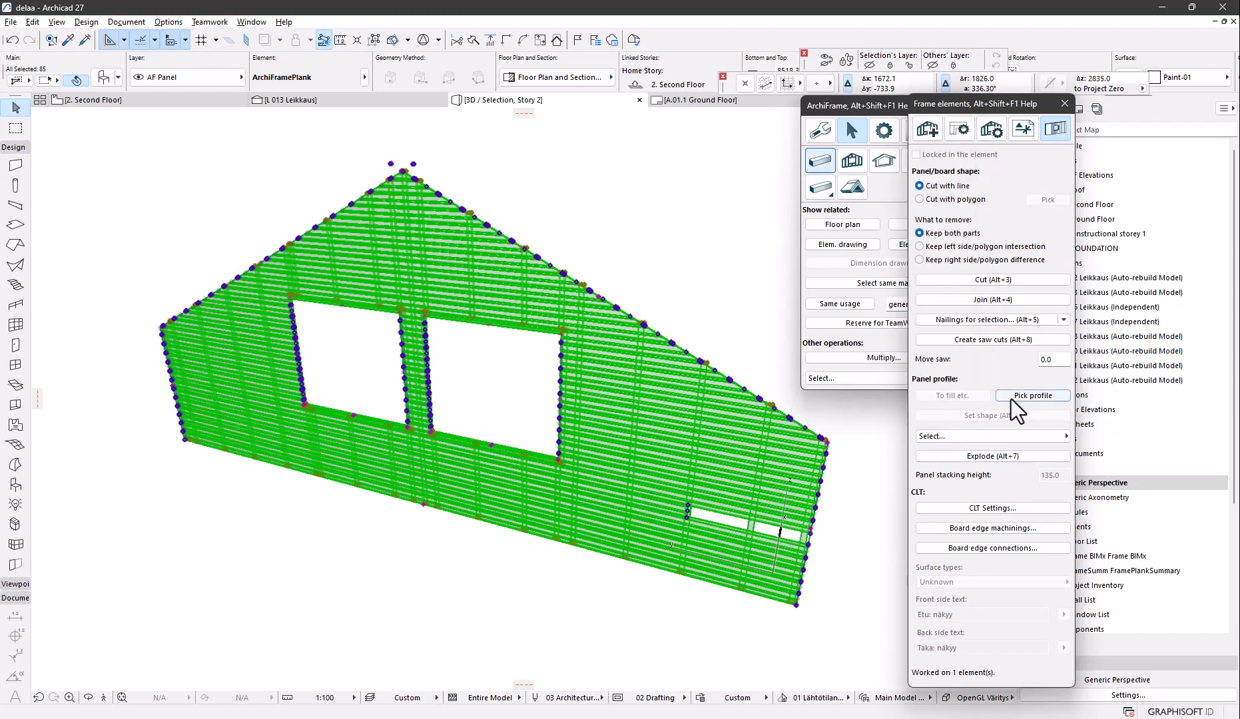
# - Create nailings for the selected cladding using the Panel preset with Panel hor 23/135 as target, and inspect the nail marks
pyautogui.click(942, 320)
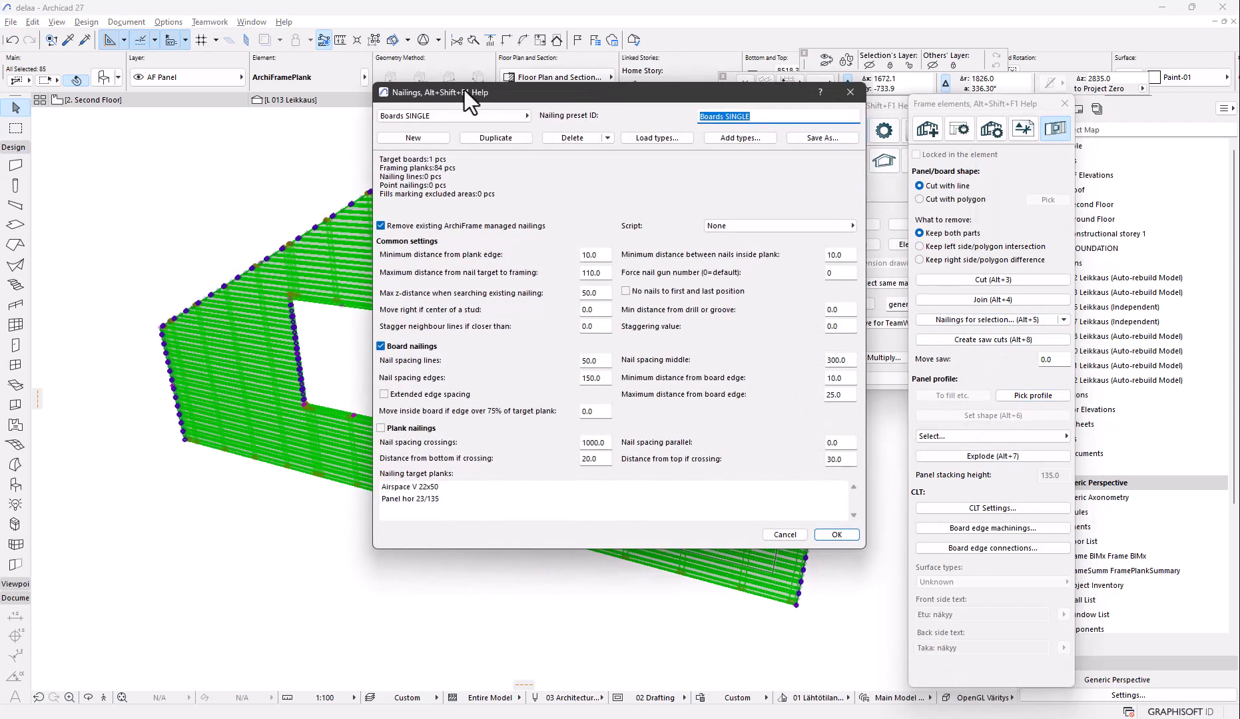
pyautogui.click(477, 113)
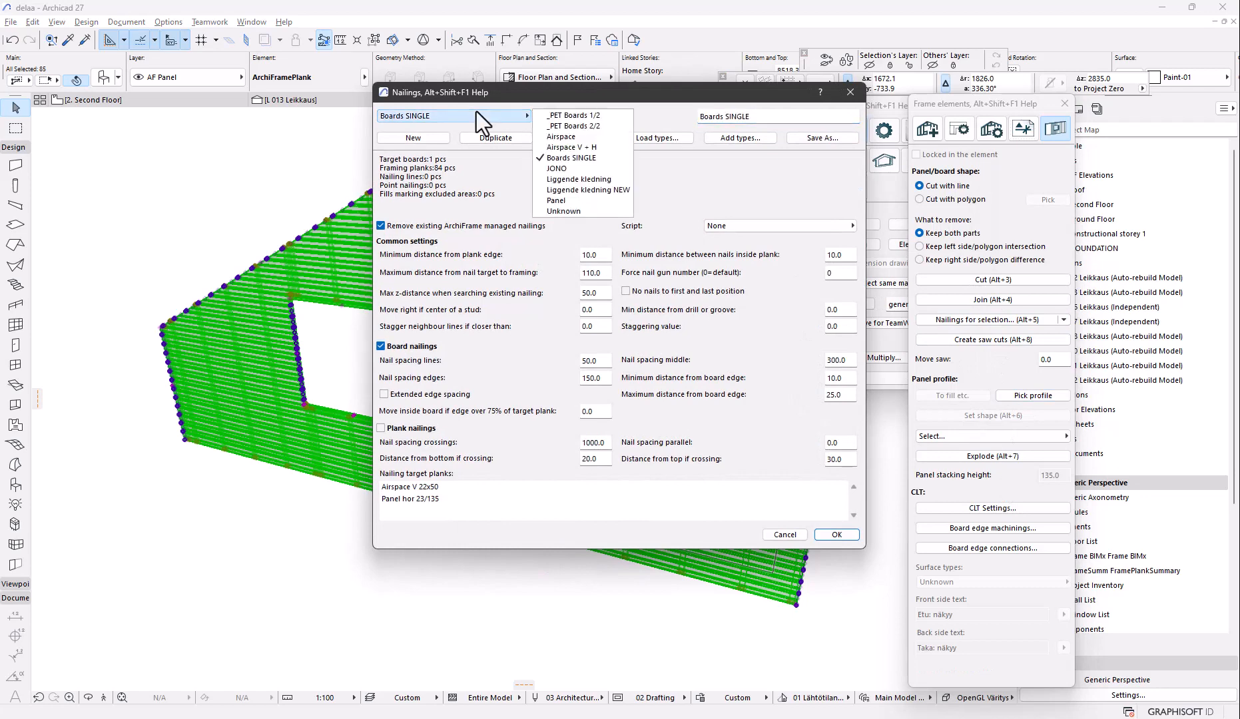
pyautogui.click(549, 200)
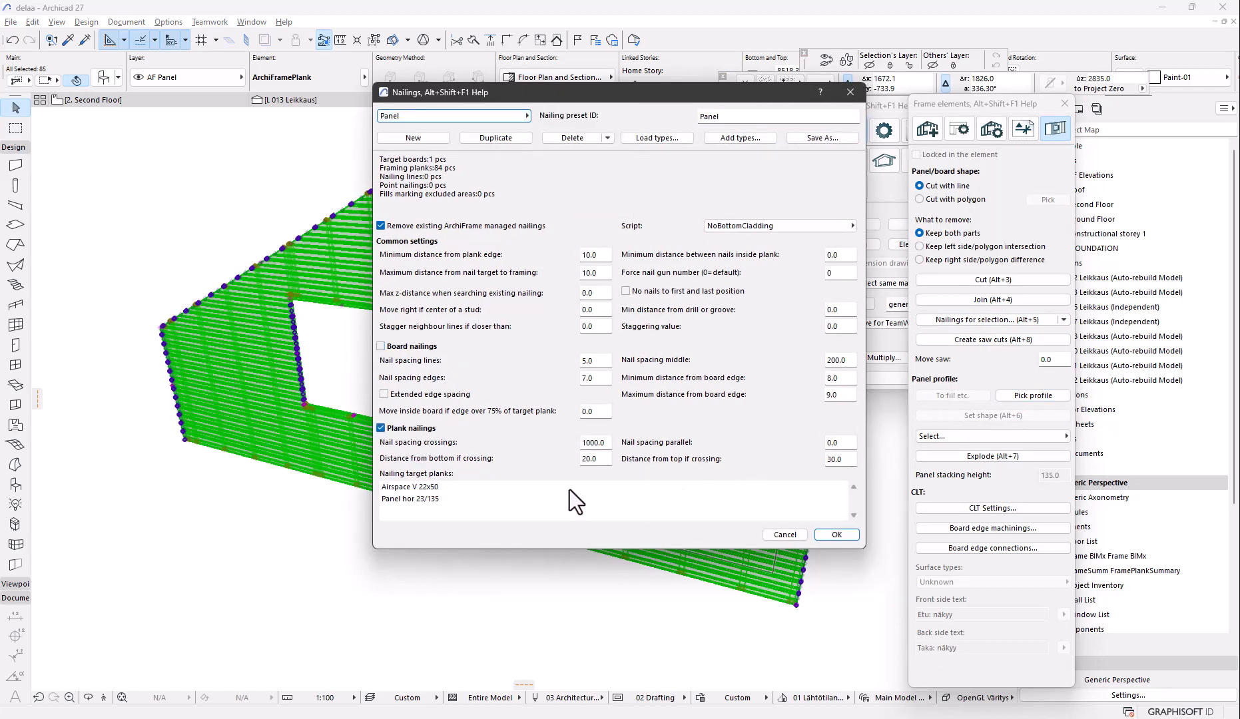
pyautogui.click(419, 500)
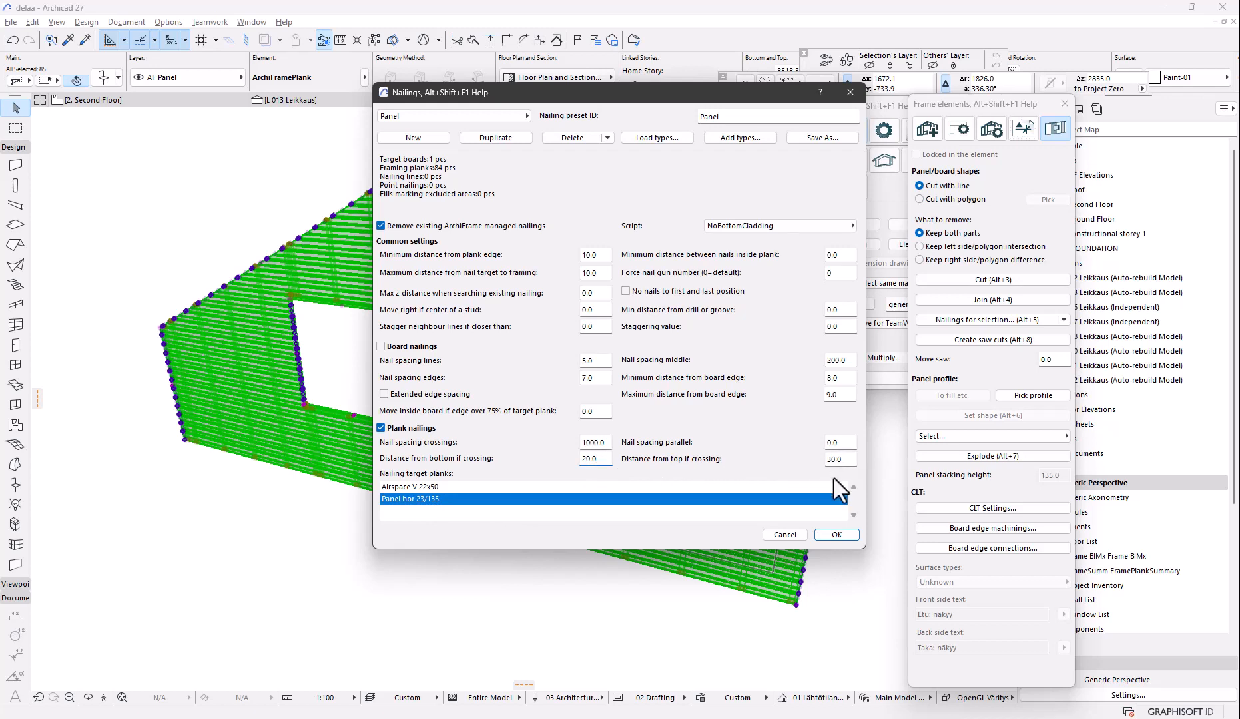
pyautogui.click(828, 535)
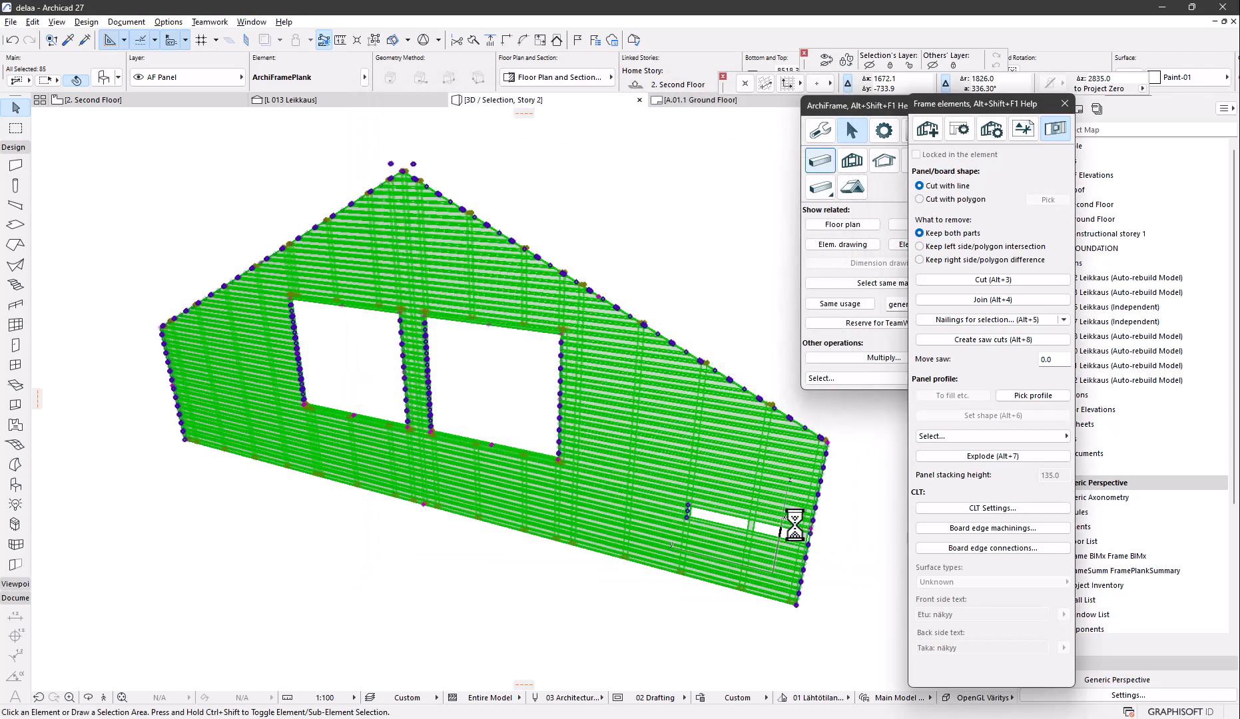
pyautogui.press('Escape')
pyautogui.scroll(5, 752, 519)
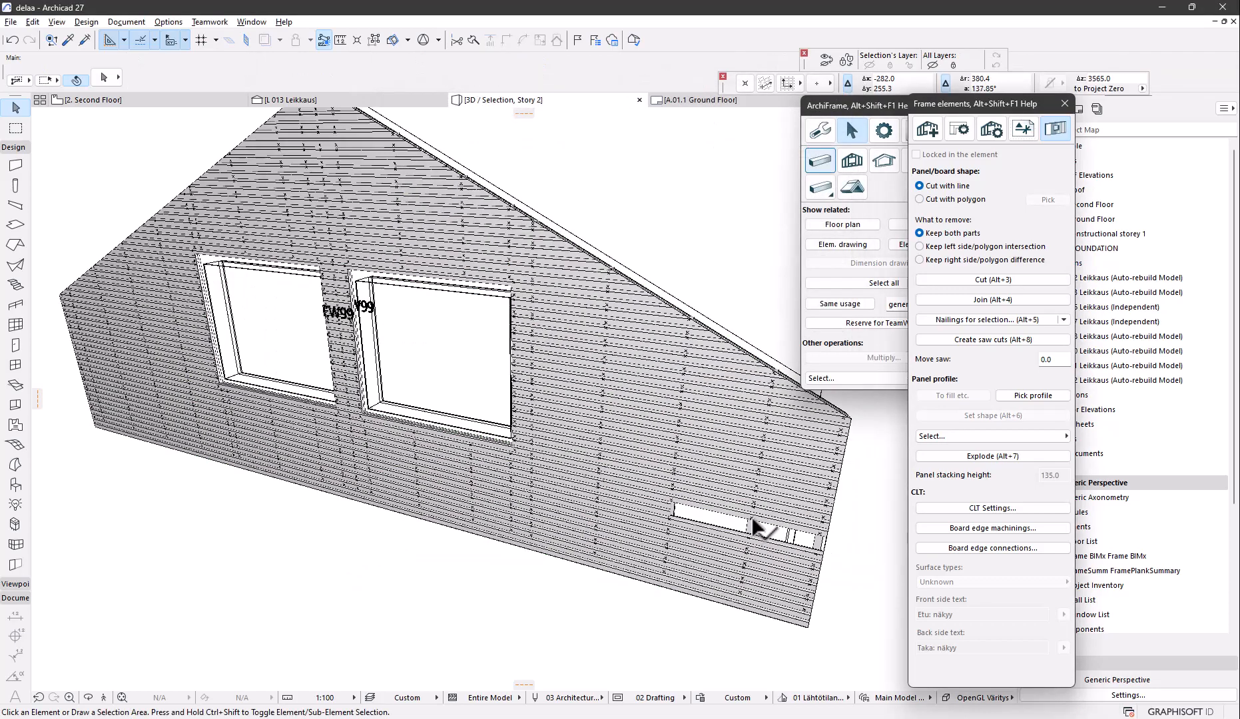
# - Return to the second floor plan and open nailings for all boards in the Windshield Boards From Outside drawing, targeting W 42x173 C/C 600 INSU
pyautogui.moveTo(753, 517); pyautogui.dragTo(614, 444, button='middle')
pyautogui.press('F2')
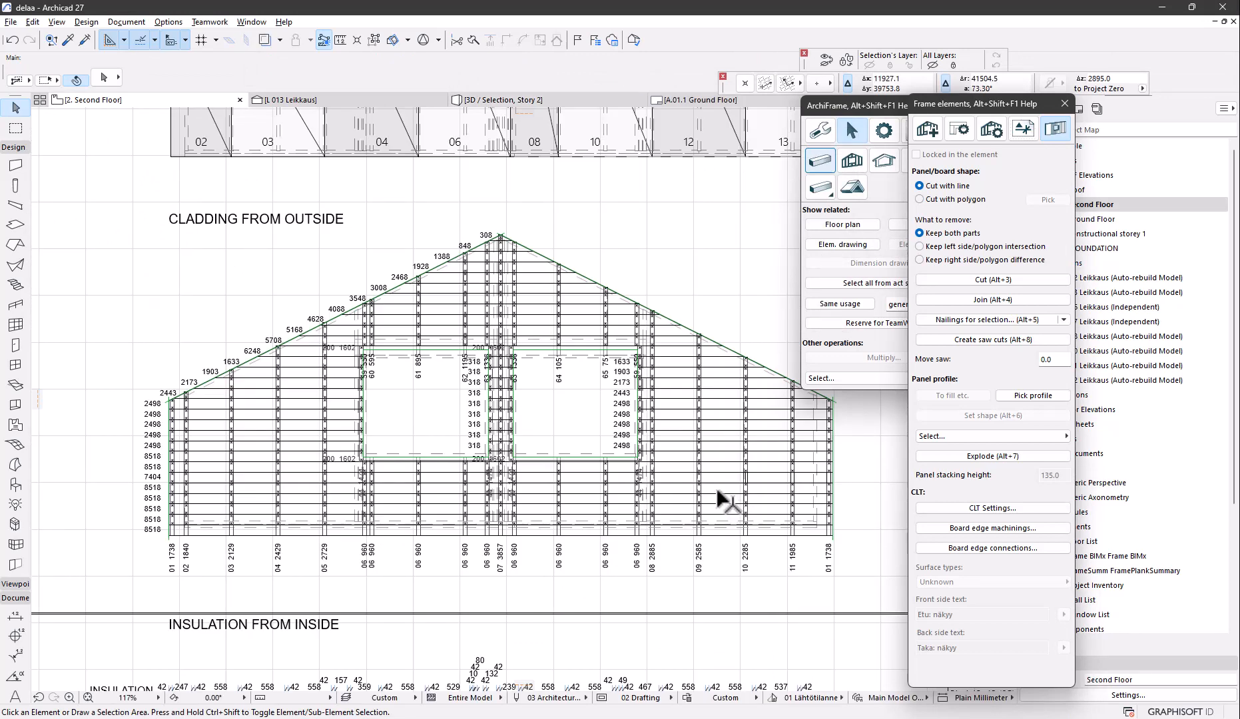
pyautogui.scroll(-3, 719, 474)
pyautogui.moveTo(693, 392); pyautogui.dragTo(643, 430, button='middle')
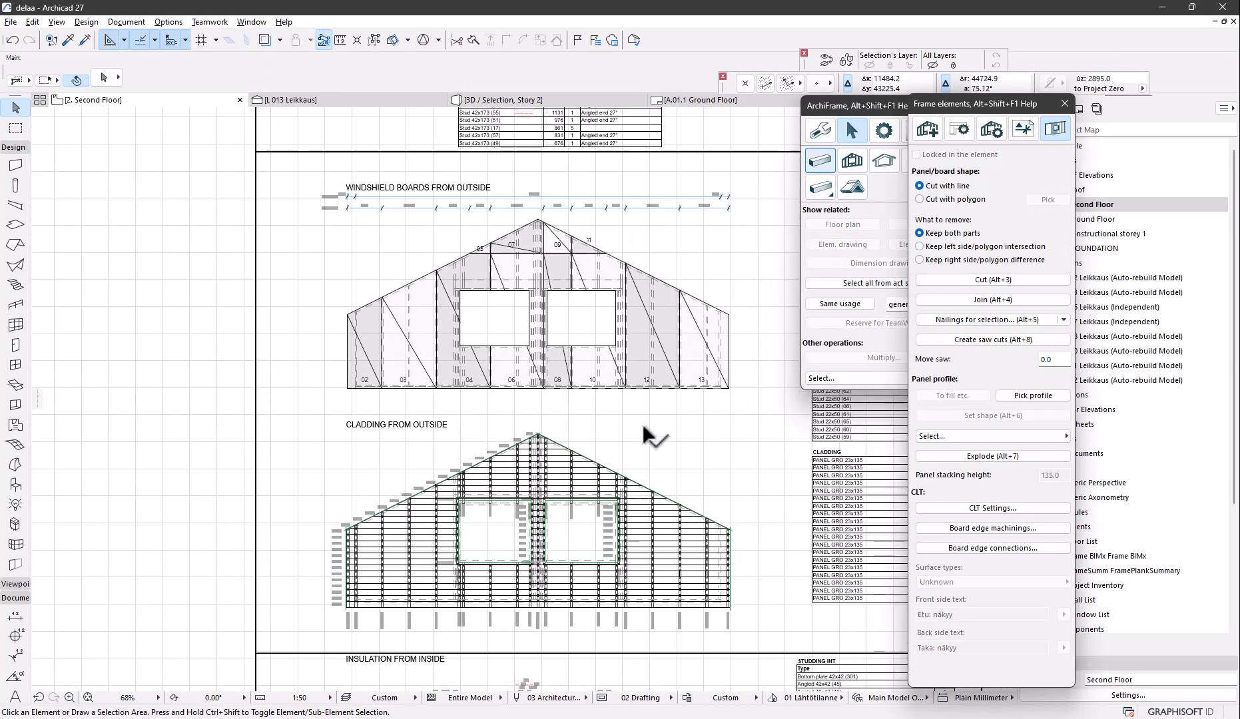
pyautogui.click(662, 327)
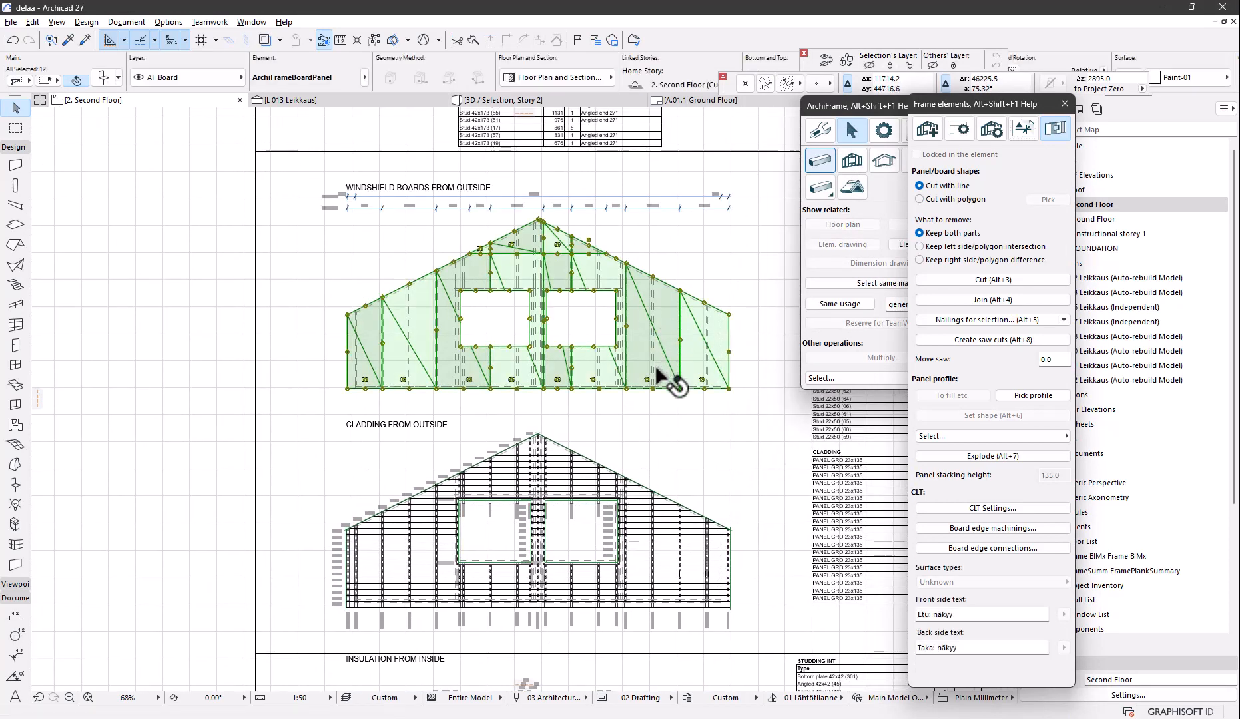
pyautogui.click(985, 319)
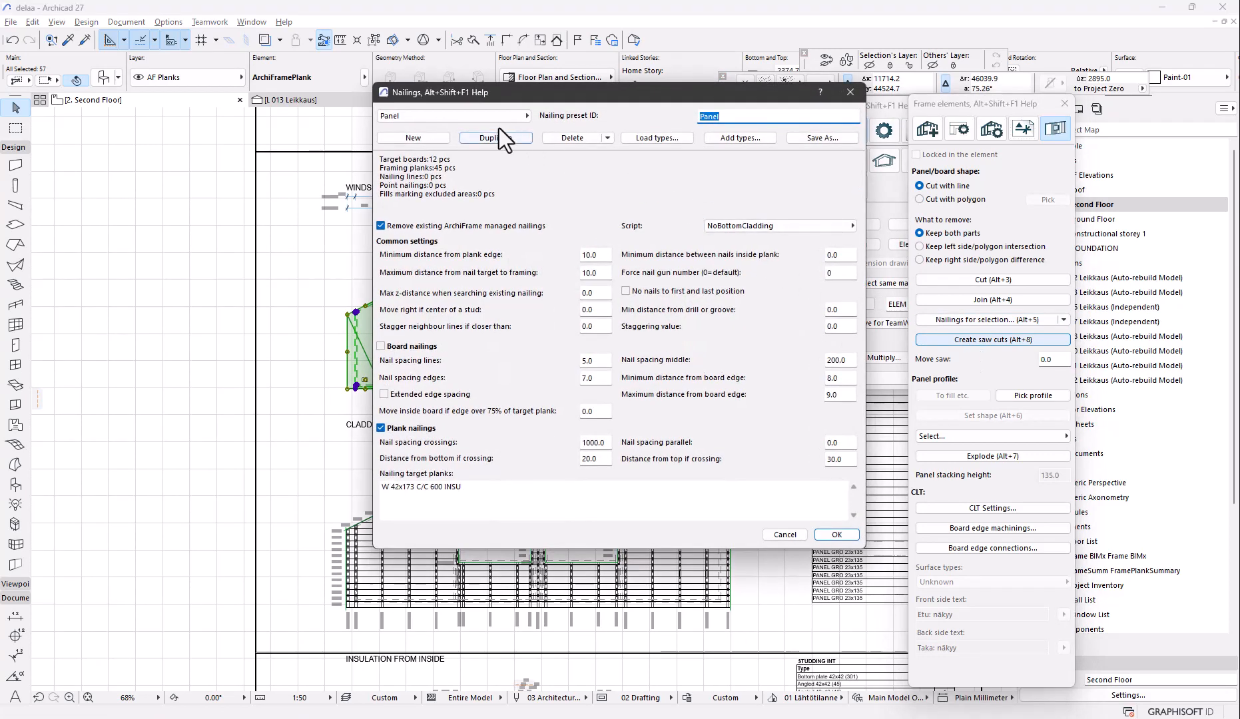
# - Create the windshield board nailings with the Boards SINGLE preset and a nail spacing of 100 at the edges
pyautogui.click(499, 115)
pyautogui.click(556, 161)
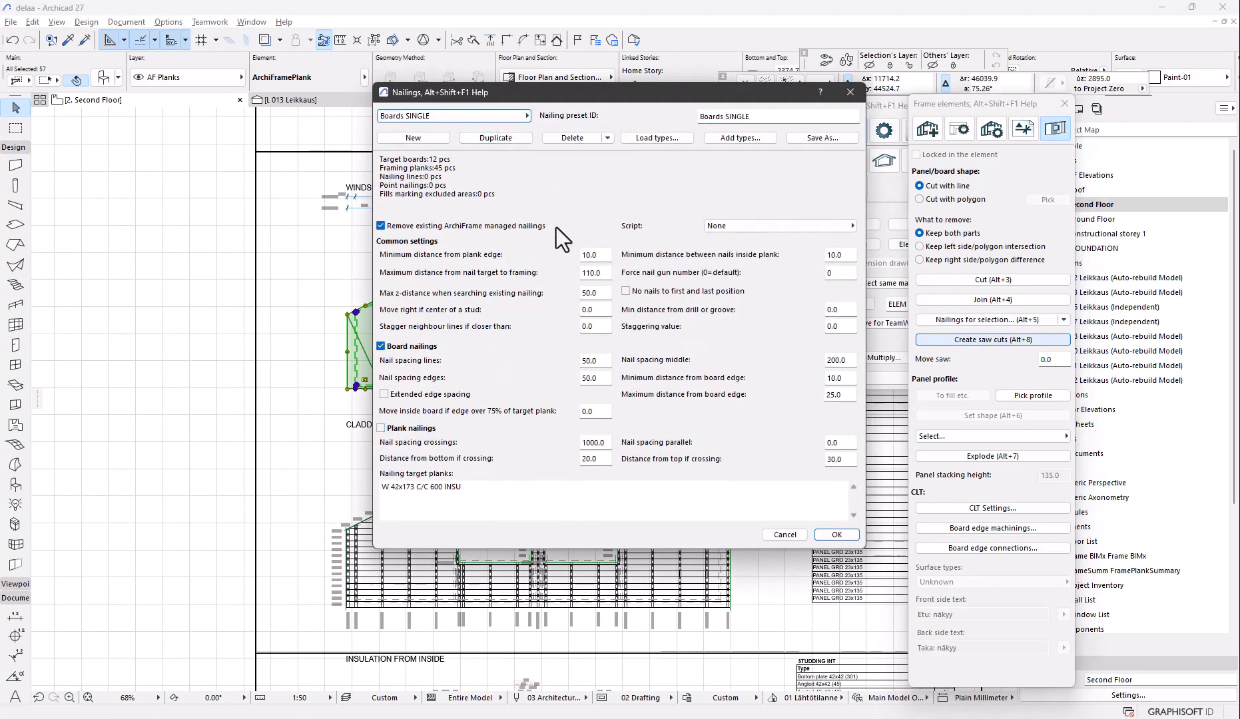
pyautogui.click(605, 377)
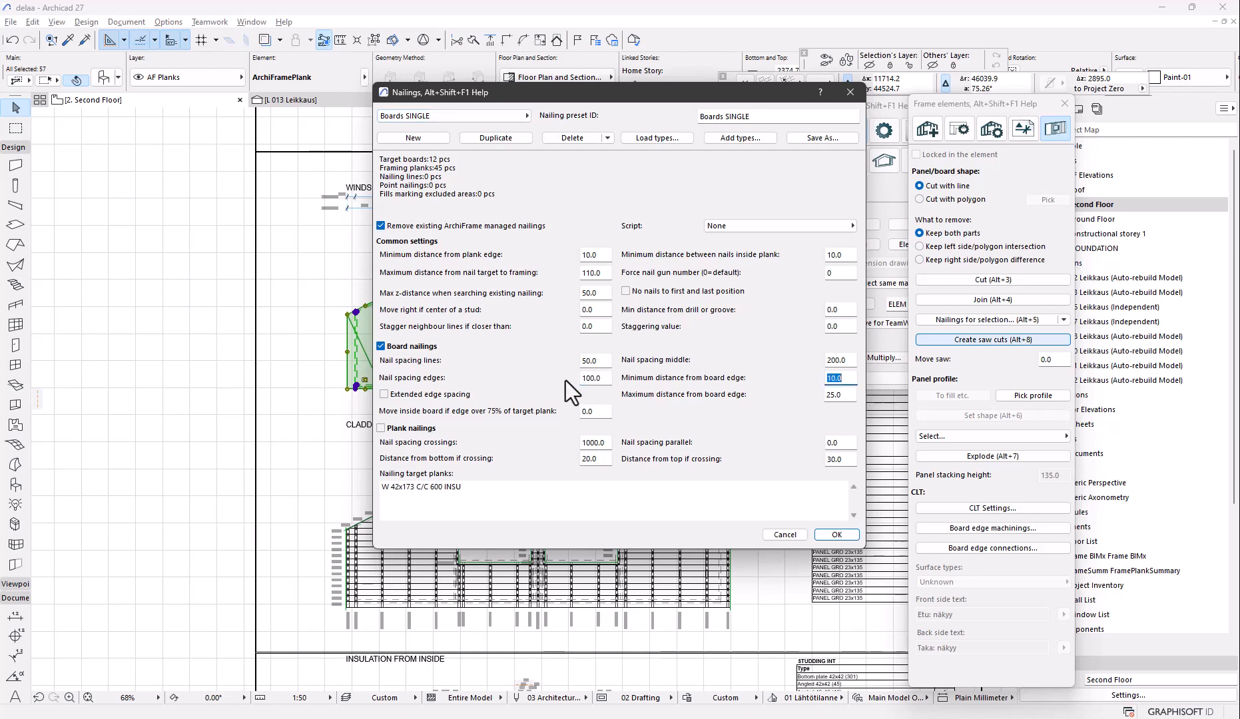
pyautogui.click(836, 535)
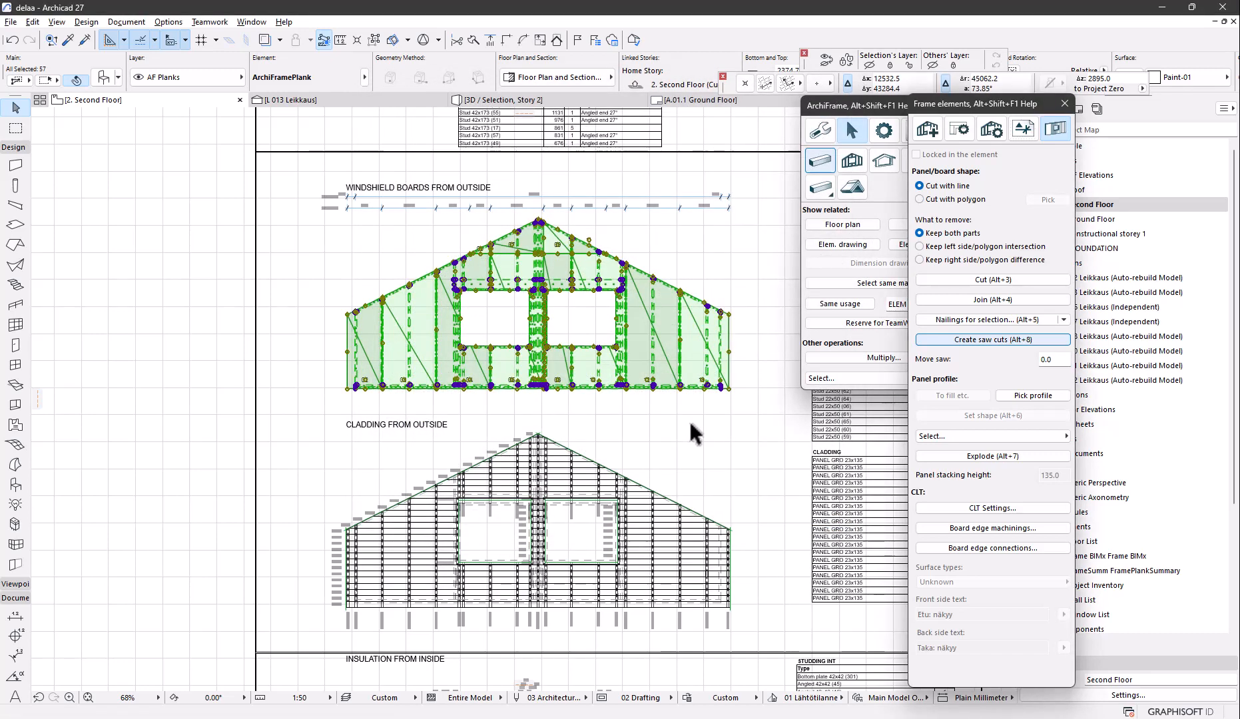
pyautogui.press('Escape')
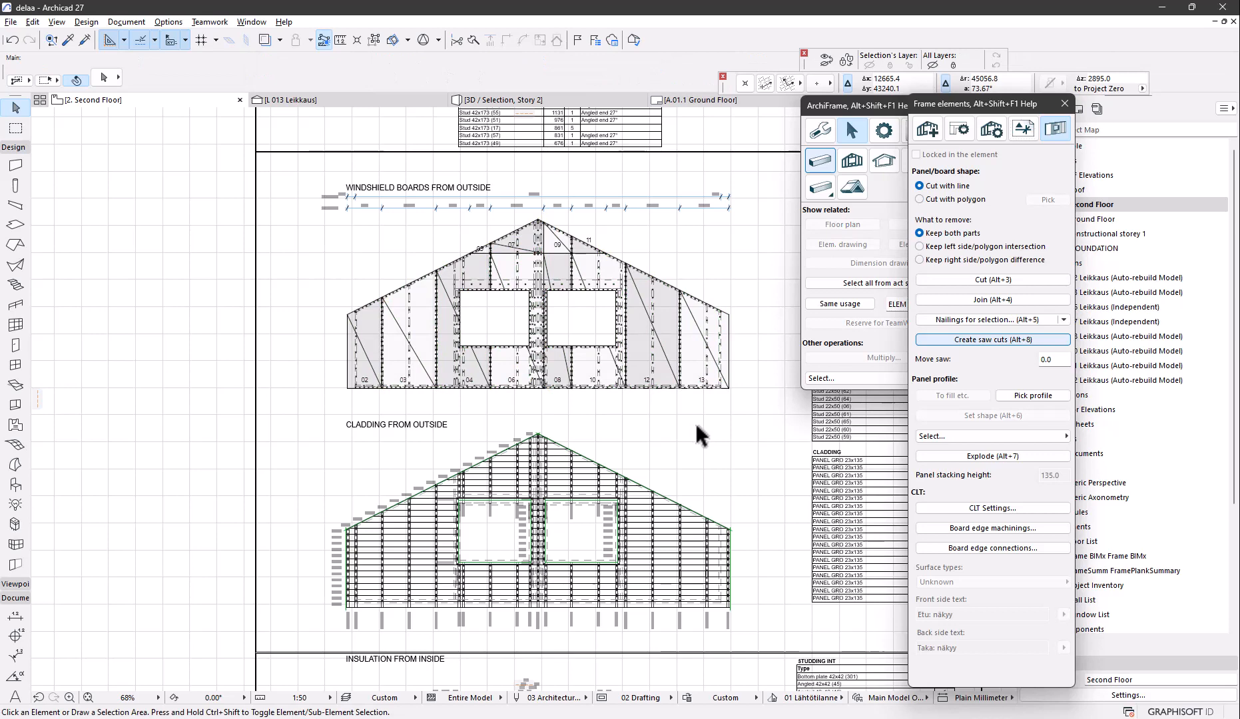
# - Create saw cuts for all the cladding in the Cladding From Outside drawing
pyautogui.click(671, 540)
pyautogui.click(986, 341)
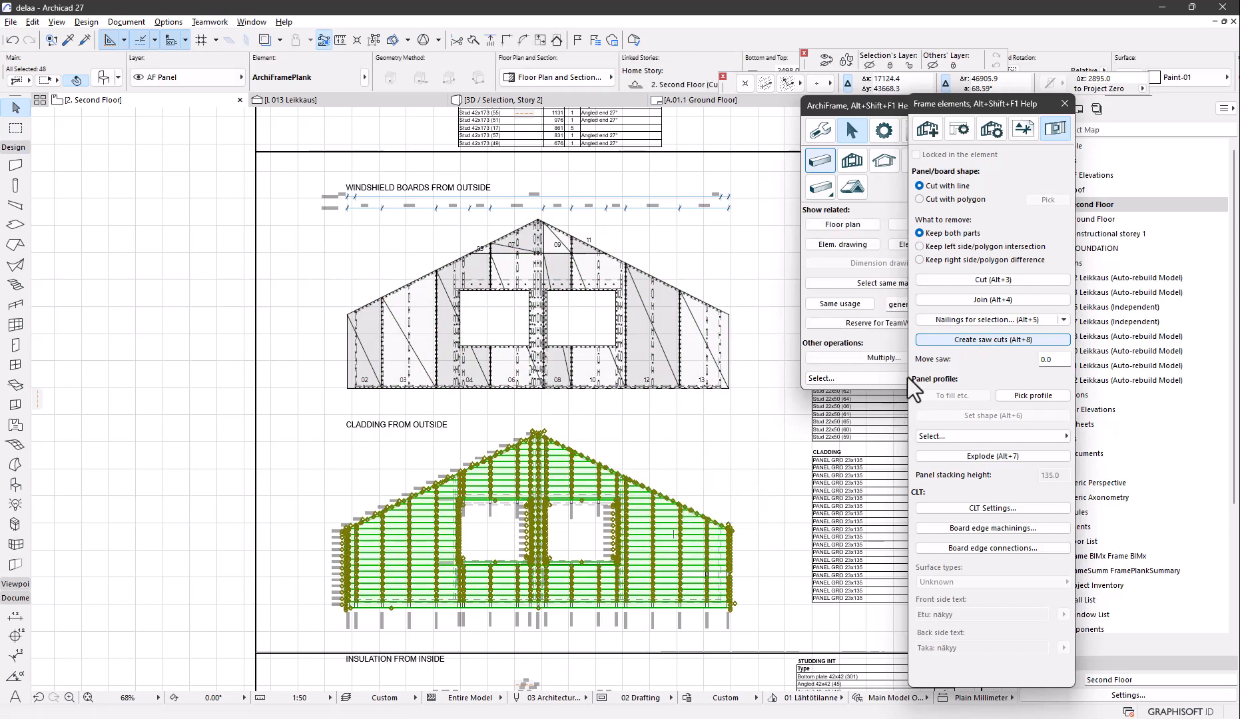
pyautogui.press('Escape')
pyautogui.scroll(3, 730, 596)
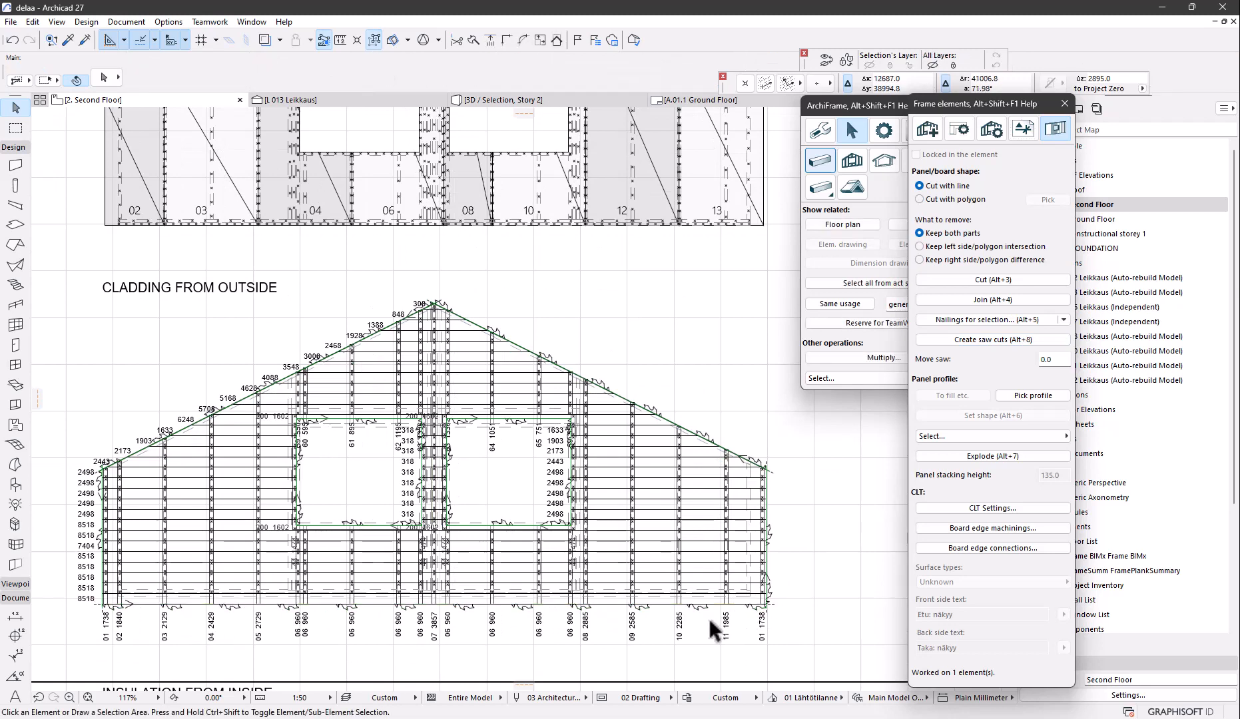
# - Create saw cuts for all boards in the Windshield Boards From Outside drawing
pyautogui.scroll(-2, 558, 398)
pyautogui.moveTo(544, 212); pyautogui.dragTo(553, 301, button='middle')
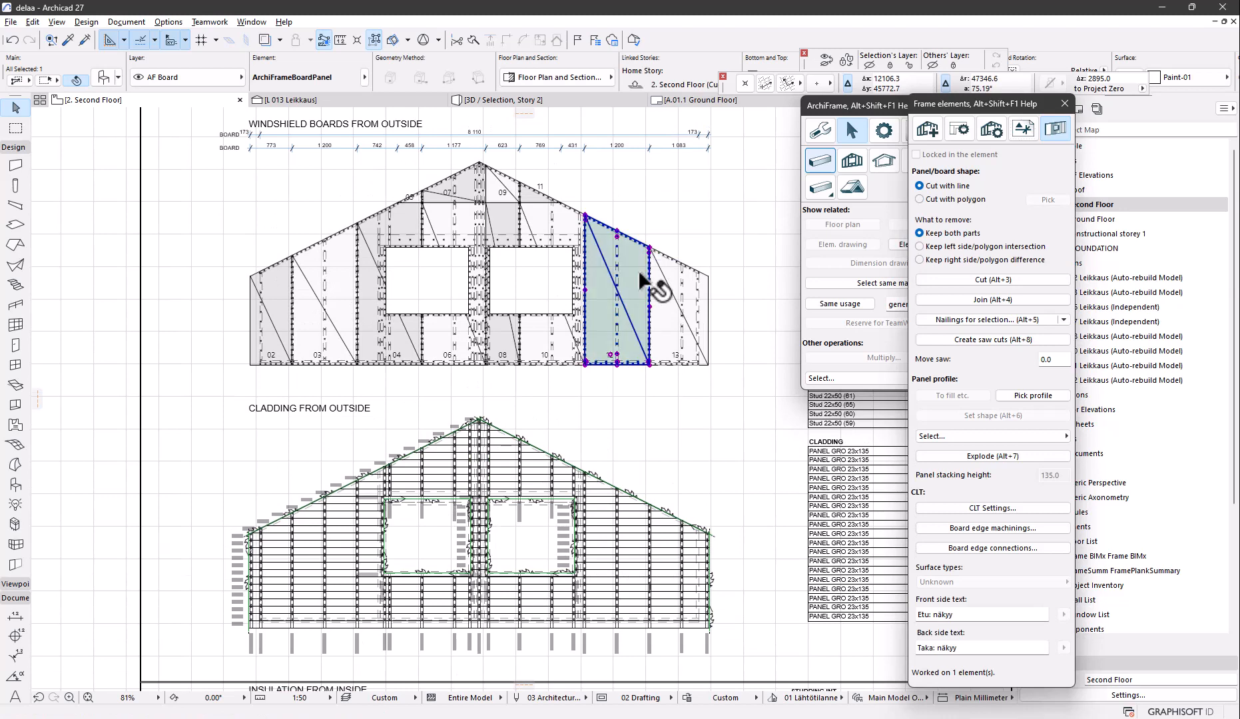
pyautogui.click(644, 278)
pyautogui.click(993, 340)
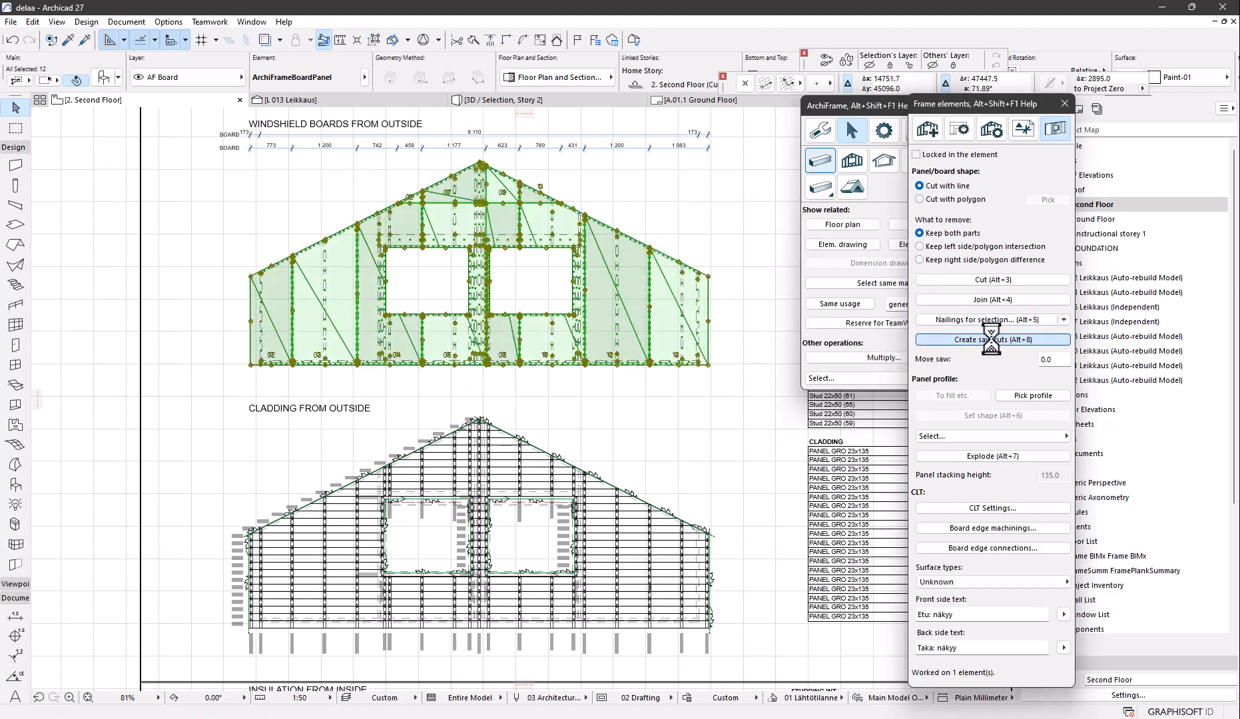
pyautogui.press('Escape')
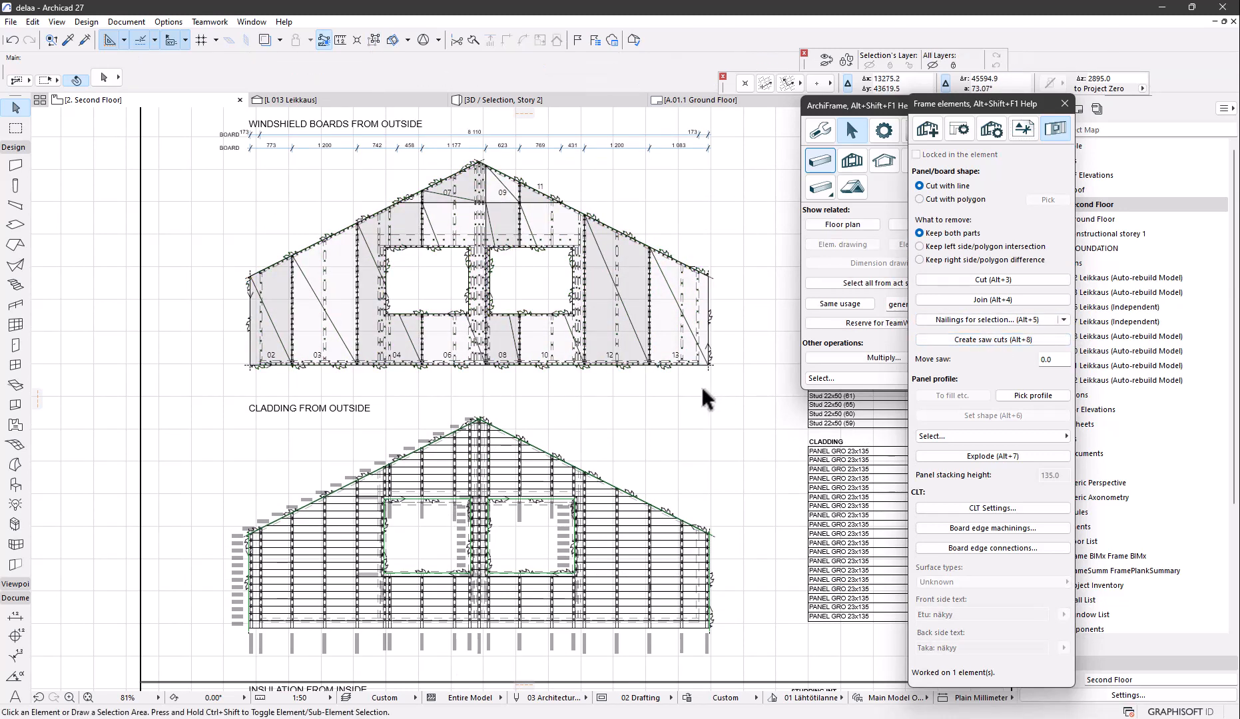
# - Update the wall element from its framing in the core drawing
pyautogui.scroll(-3, 701, 386)
pyautogui.scroll(-1, 700, 385)
pyautogui.moveTo(701, 378); pyautogui.dragTo(514, 474, button='middle')
pyautogui.click(931, 127)
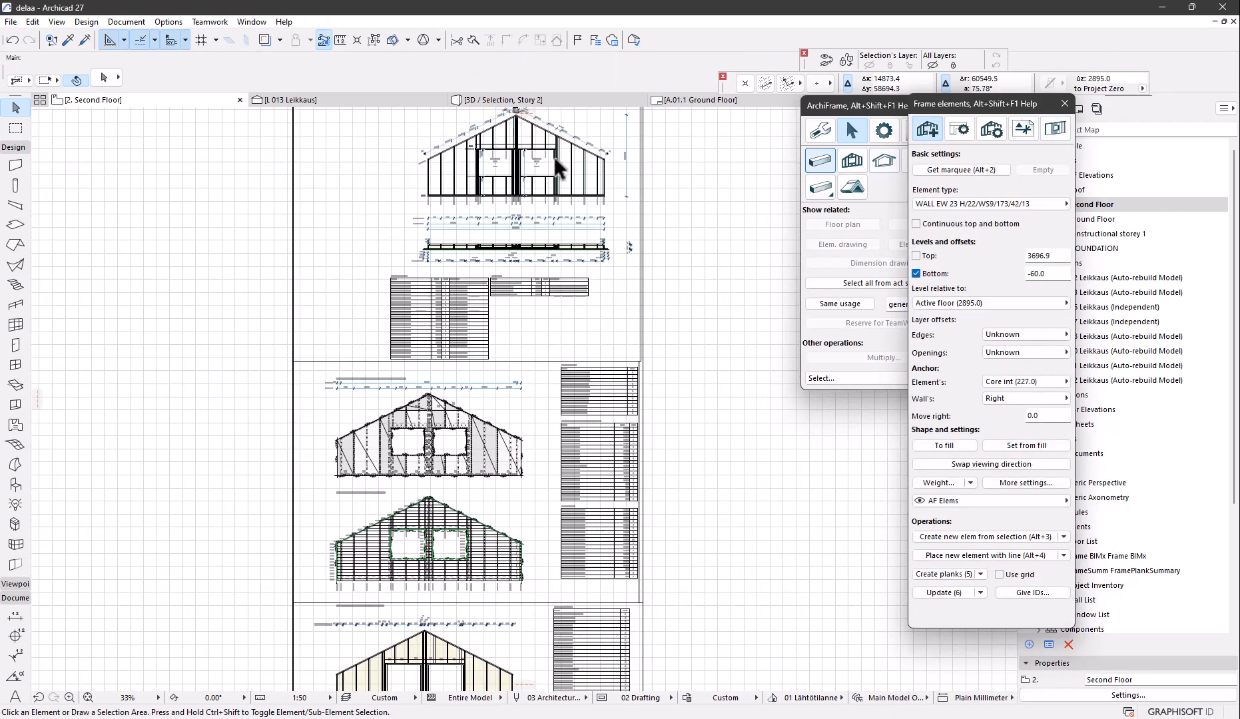
pyautogui.click(573, 191)
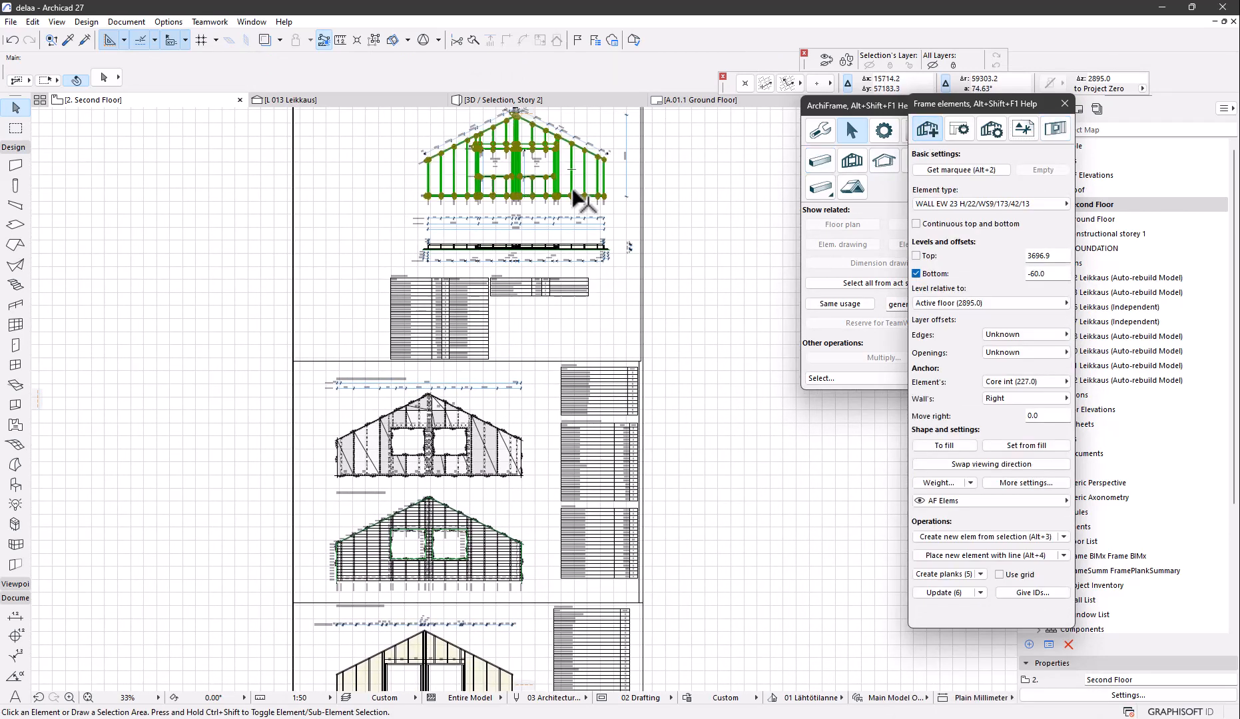
pyautogui.click(965, 592)
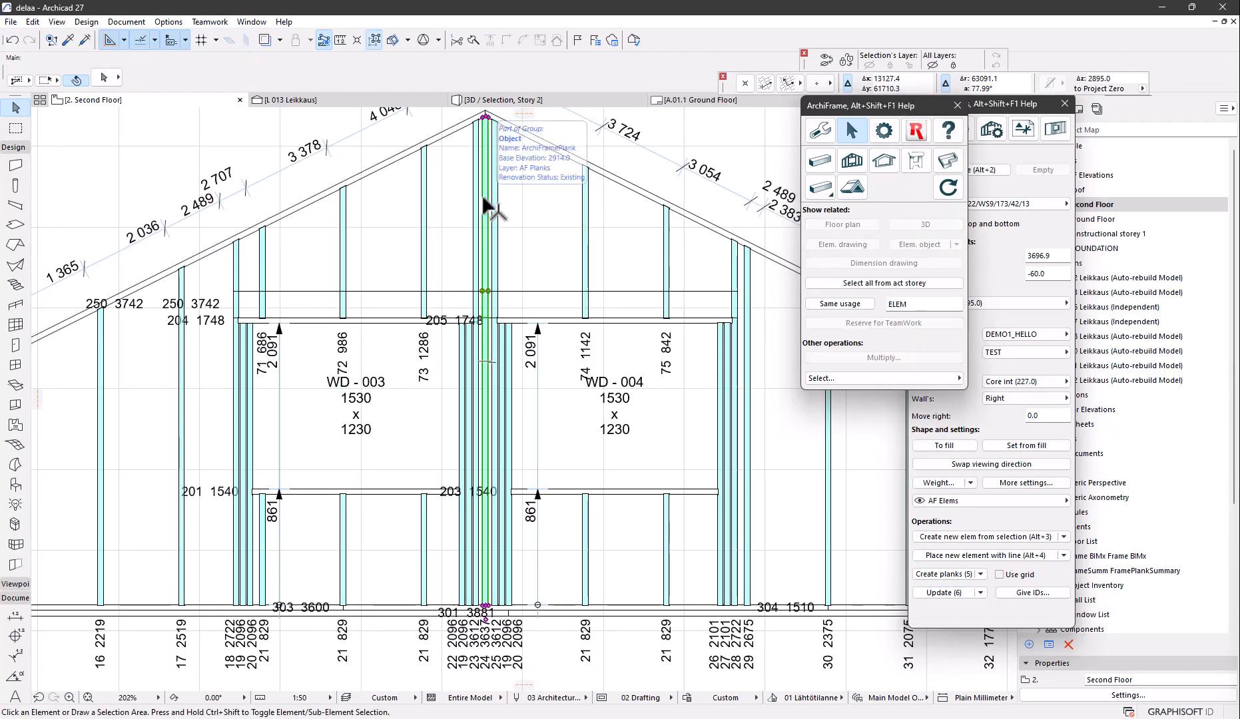
# - Select the central ridge stud in the core drawing and set up Create/update dim drawings with the One part per frame style
pyautogui.click(484, 199)
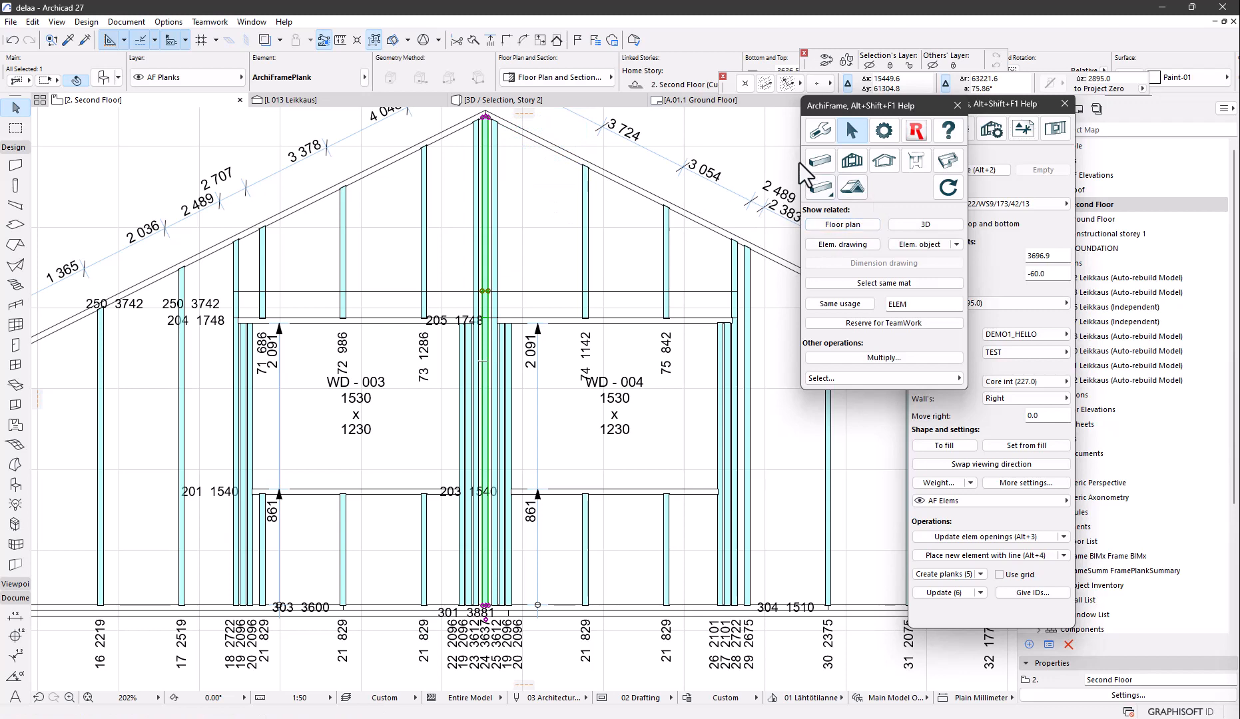
pyautogui.click(819, 161)
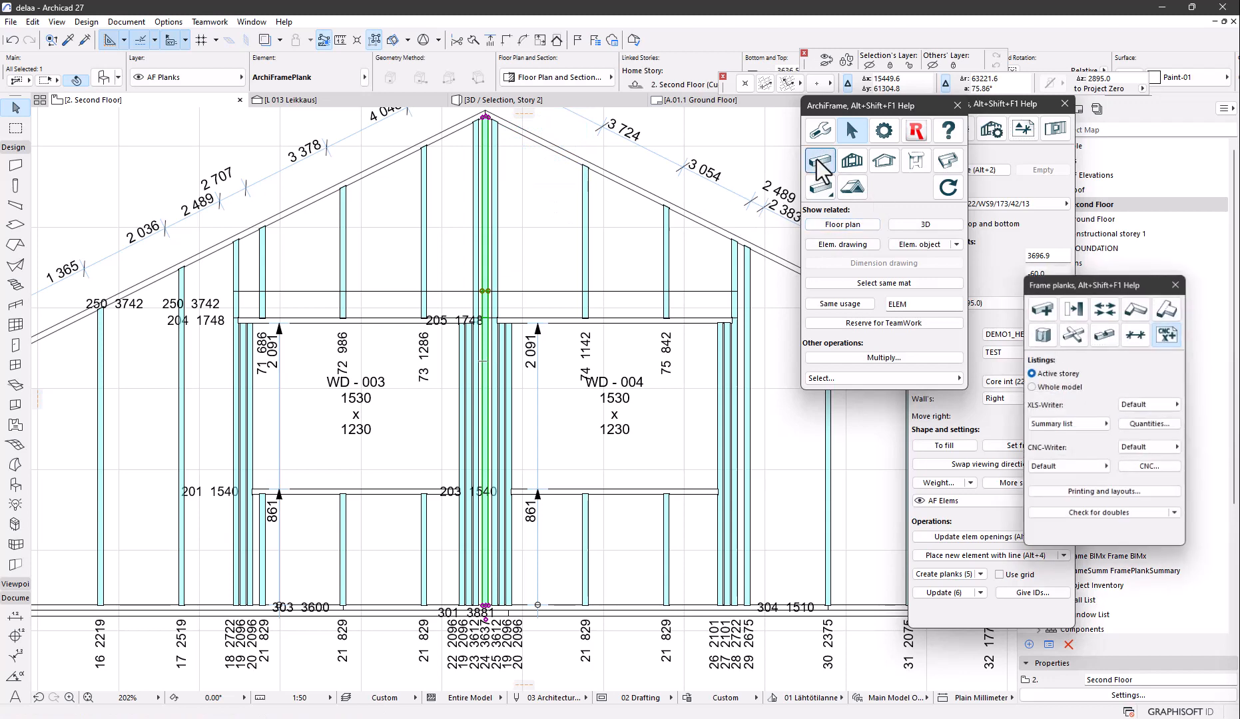
pyautogui.click(1137, 332)
pyautogui.click(1126, 363)
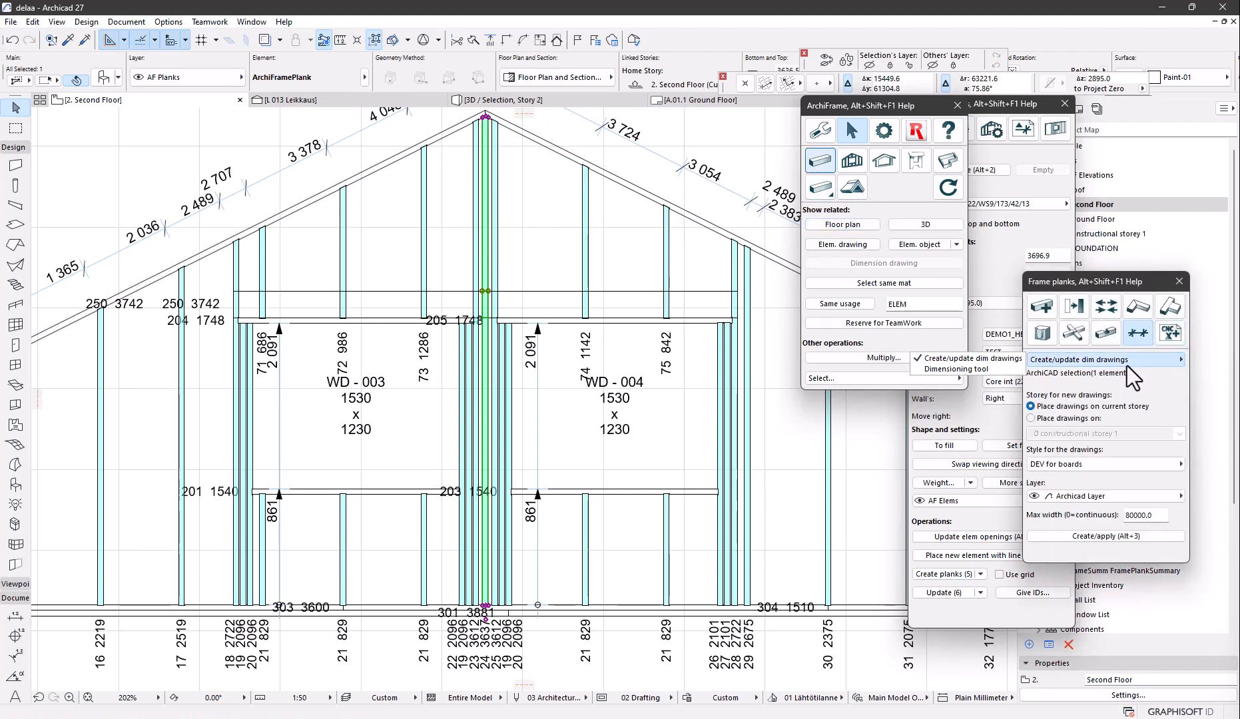
pyautogui.click(1011, 358)
pyautogui.click(1100, 462)
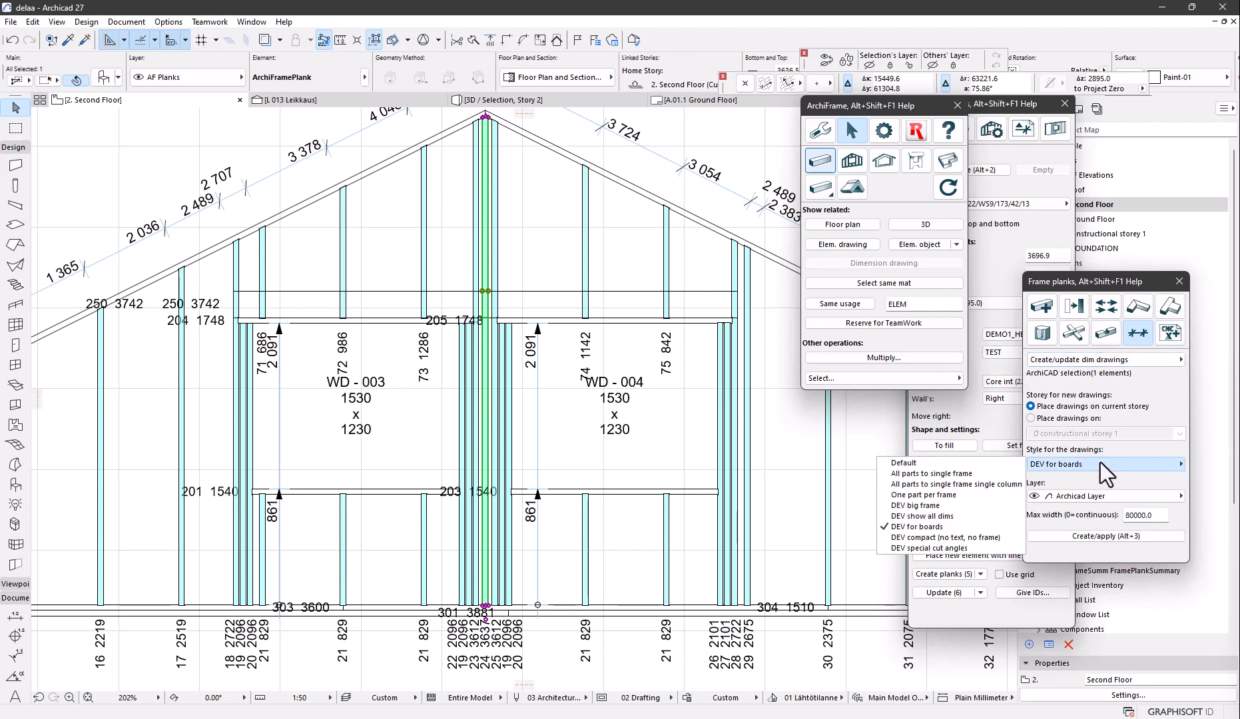
pyautogui.click(1002, 494)
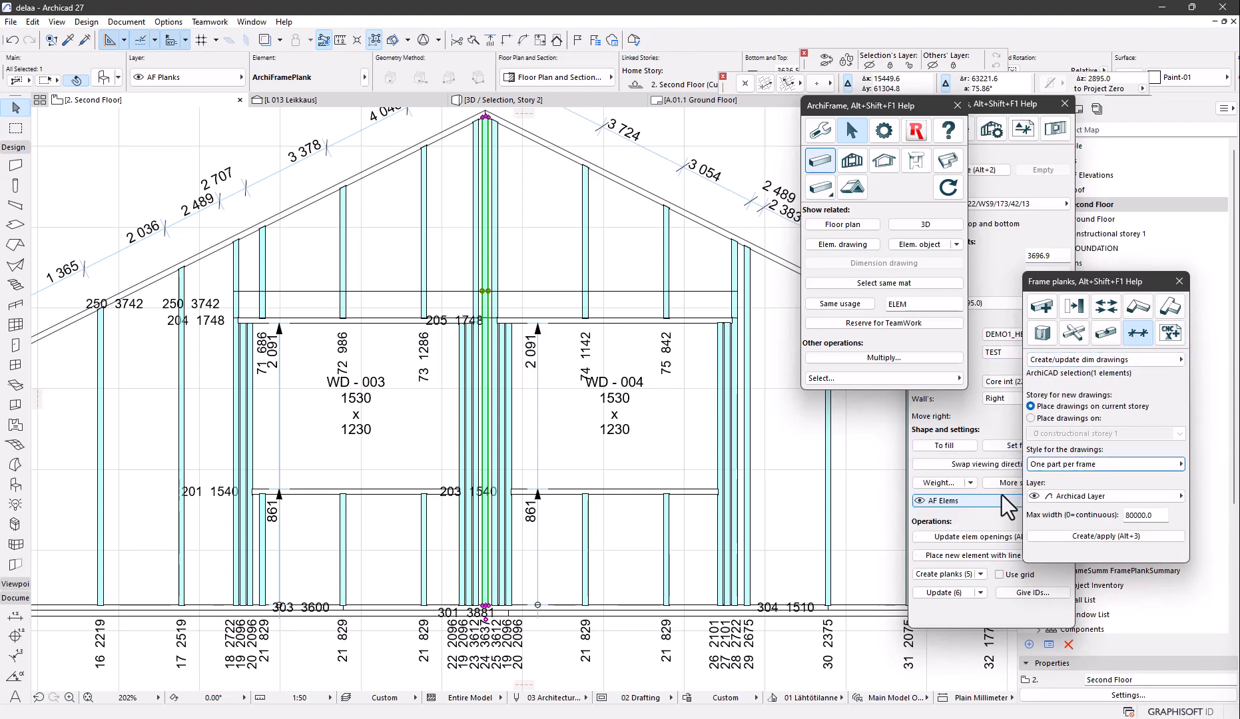
# - Create the selected stud's dimension drawing in the empty area beside the element drawing sheet and inspect its dimensions
pyautogui.click(1055, 541)
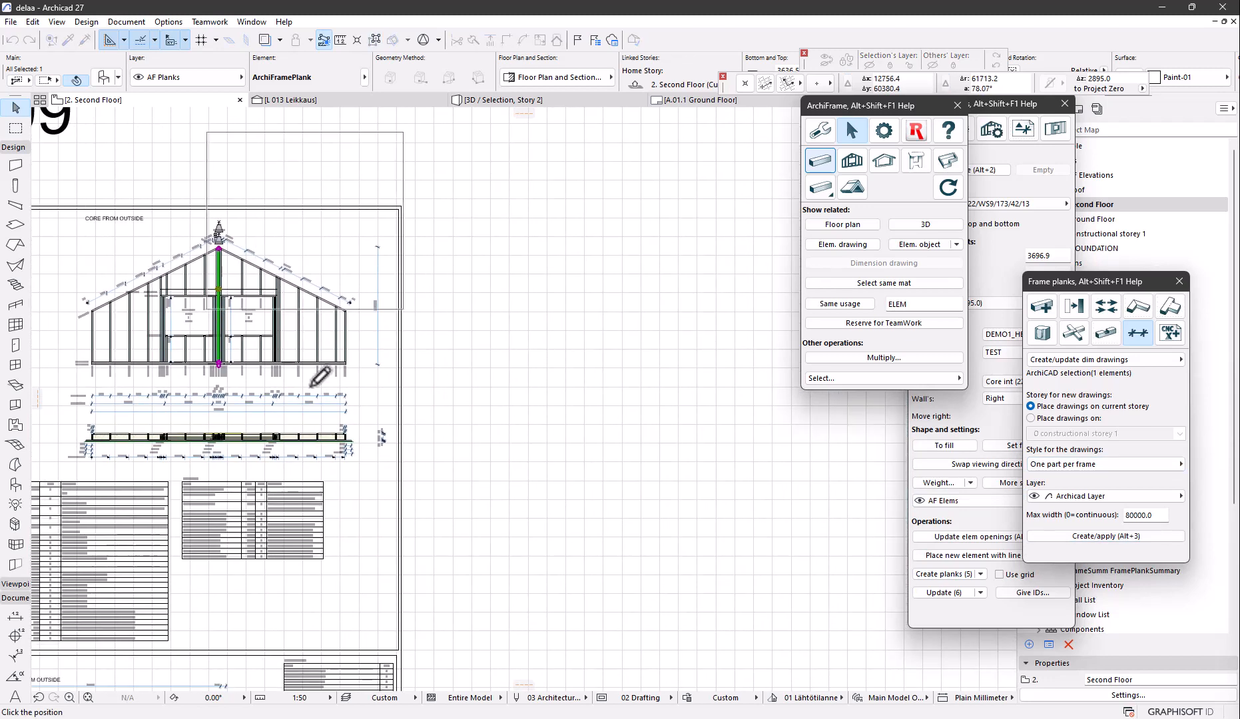
pyautogui.click(447, 383)
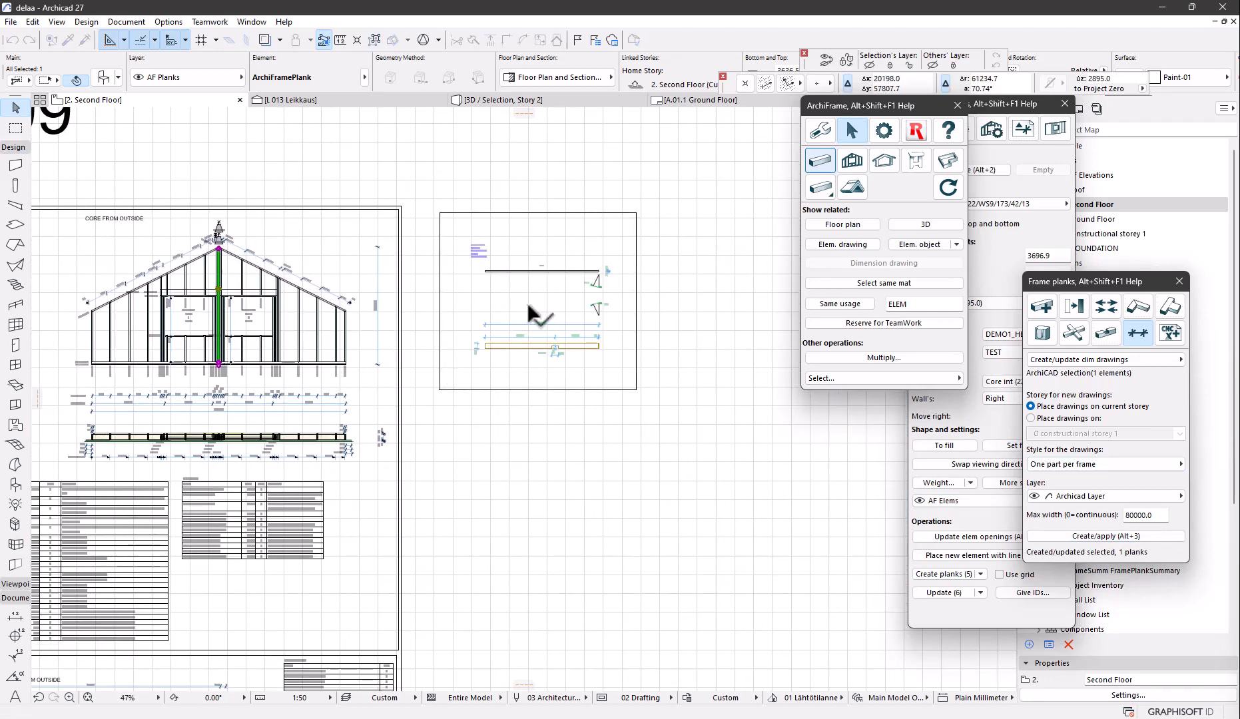
pyautogui.scroll(5, 571, 293)
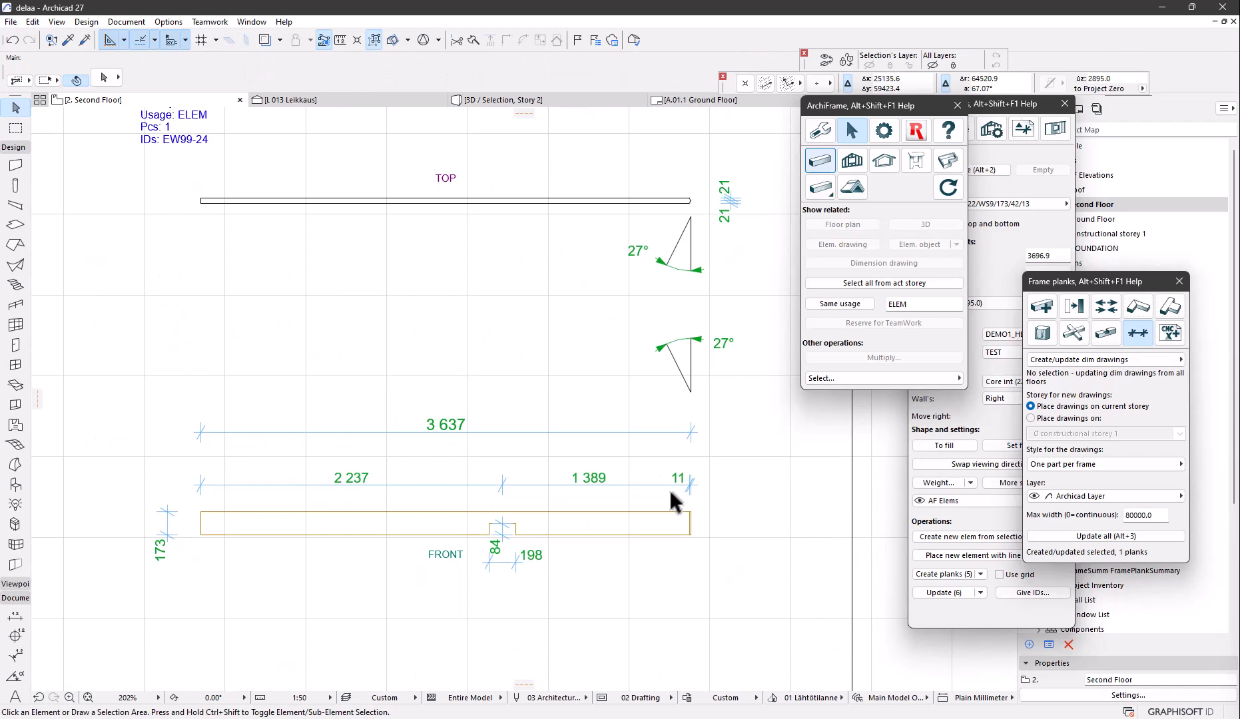
pyautogui.scroll(-7, 665, 346)
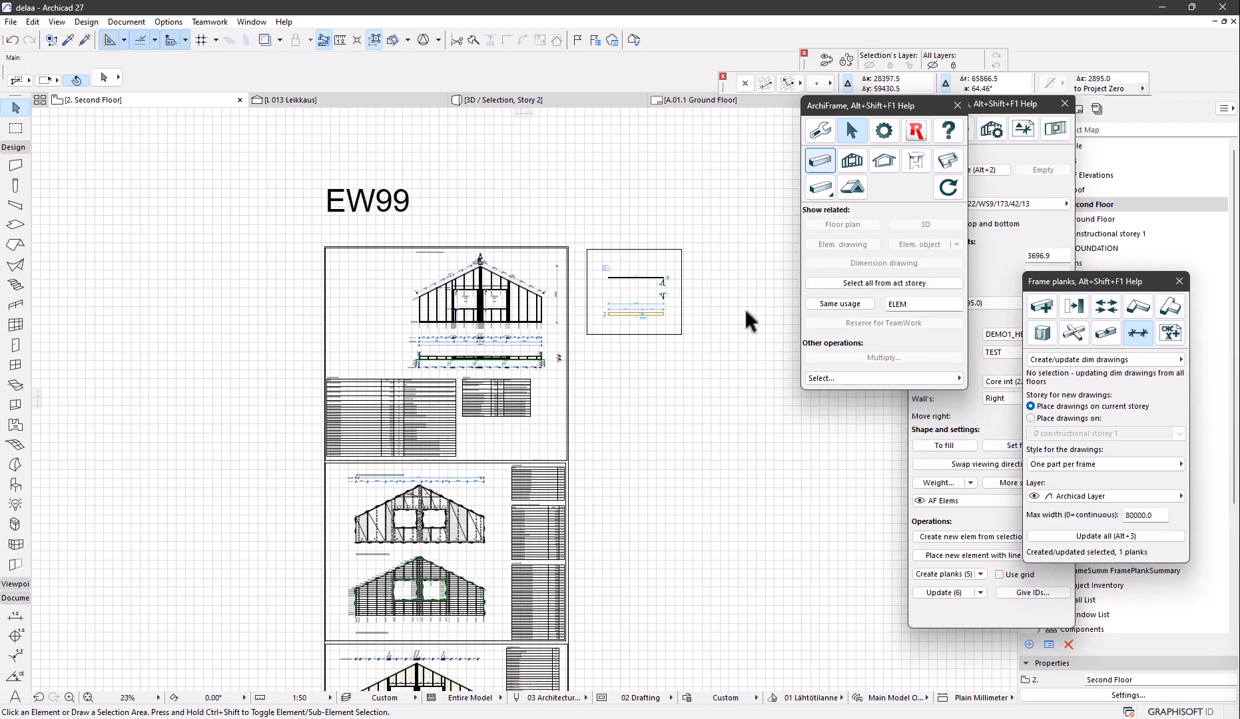
# - Export the Summary list quantities of all EW99 drawings to delaa_summary.xlsx, review the 42x173 length in Excel and return to Archicad
pyautogui.click(1170, 334)
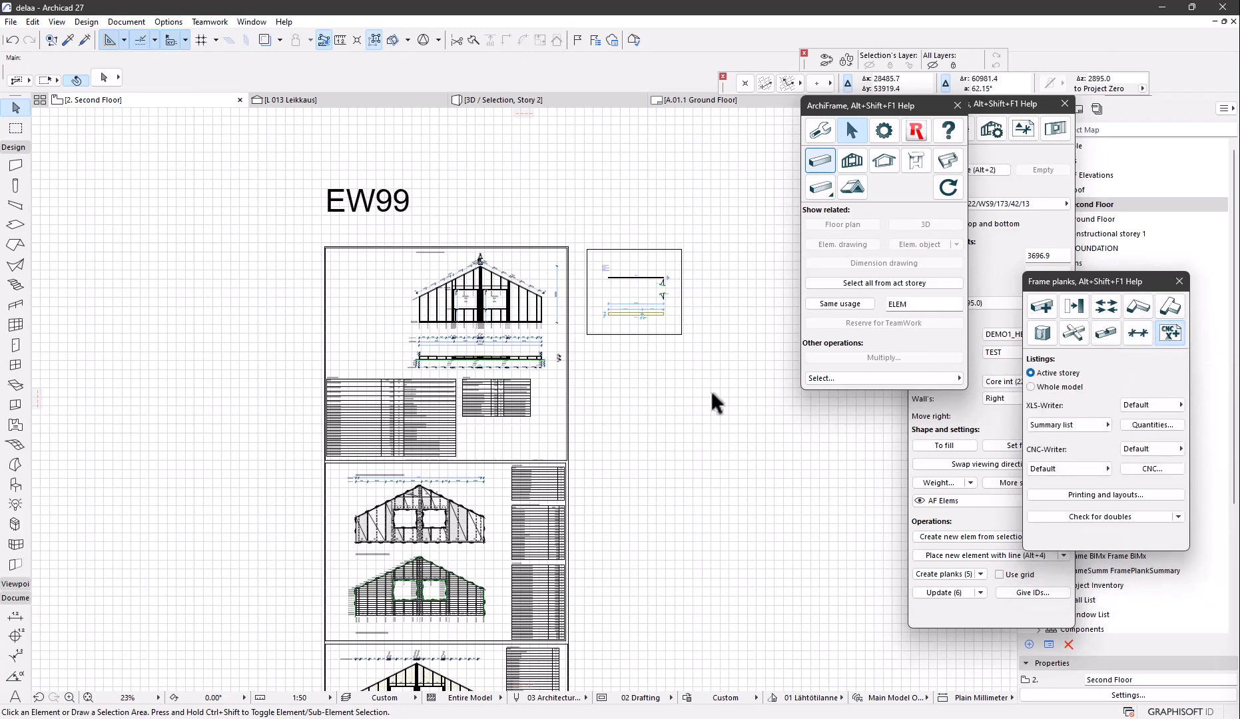
pyautogui.scroll(-2, 495, 321)
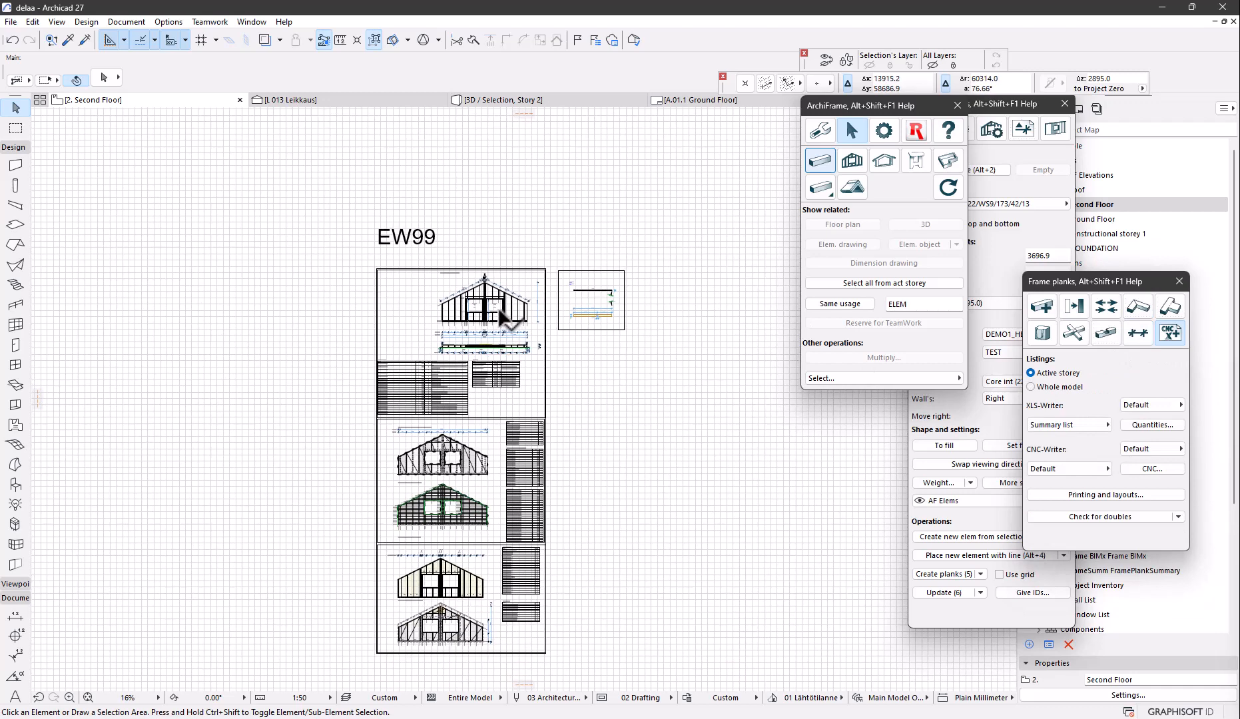
pyautogui.click(324, 195)
pyautogui.click(567, 660)
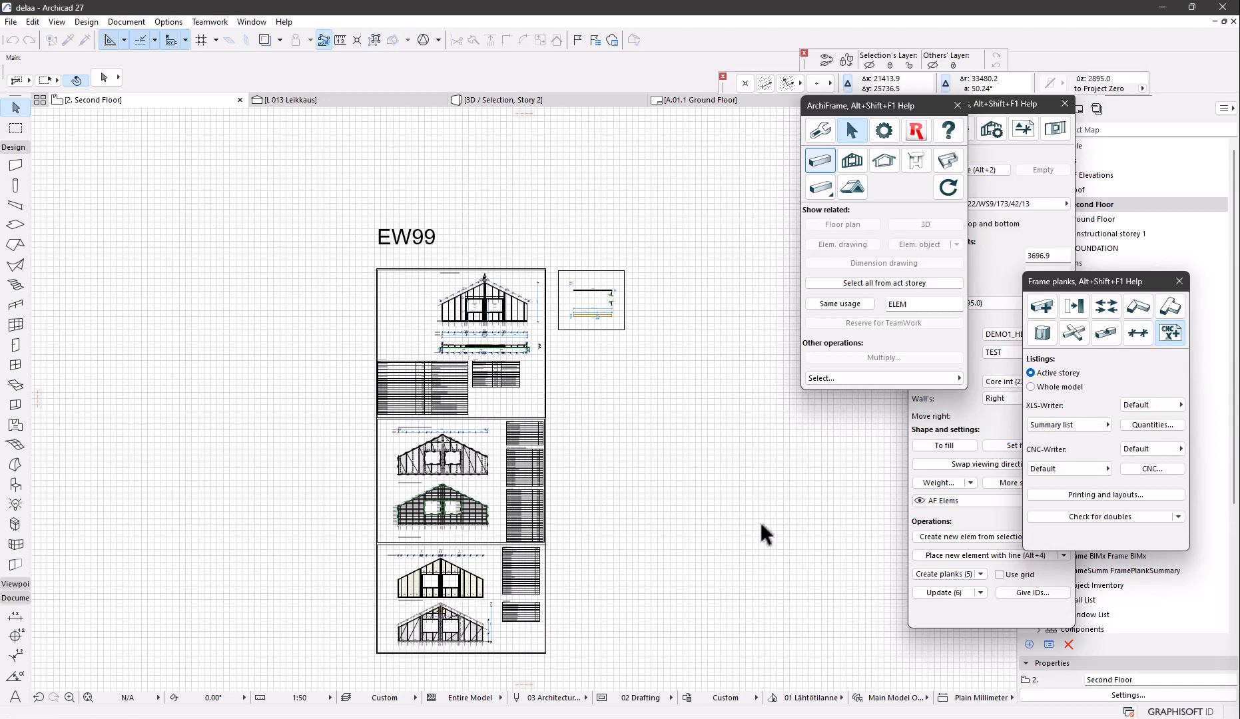
pyautogui.click(1154, 425)
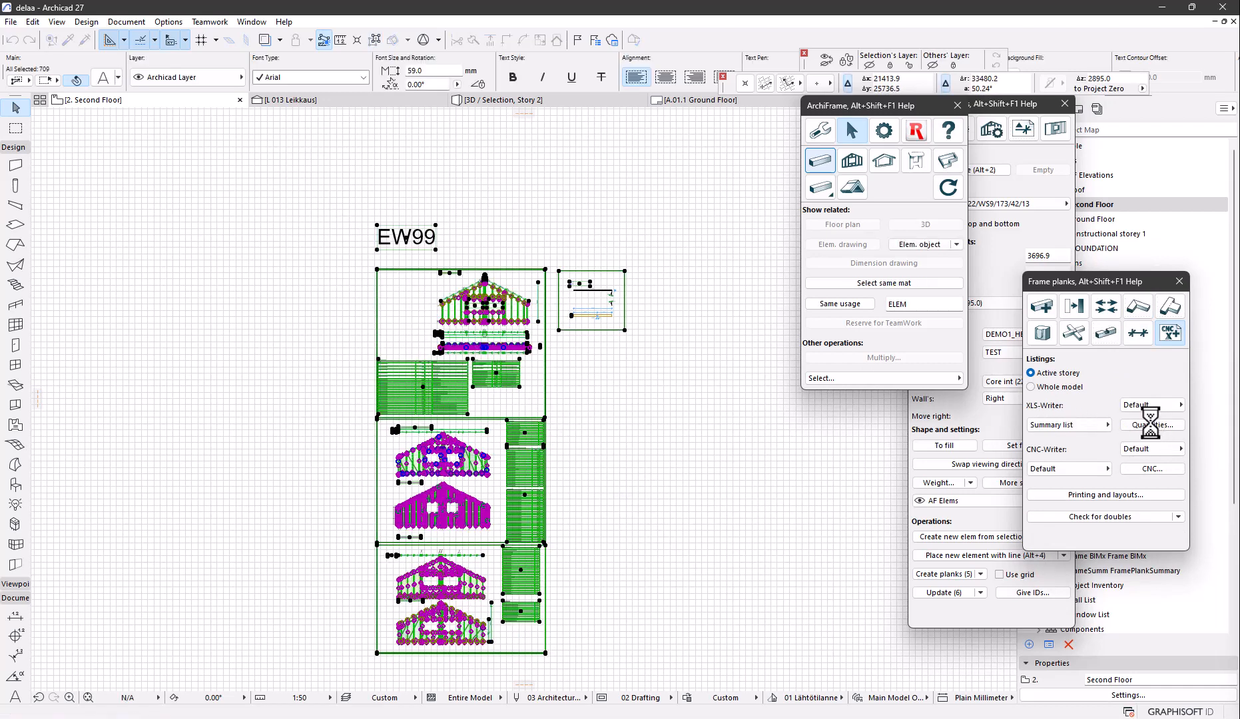
pyautogui.press('Return')
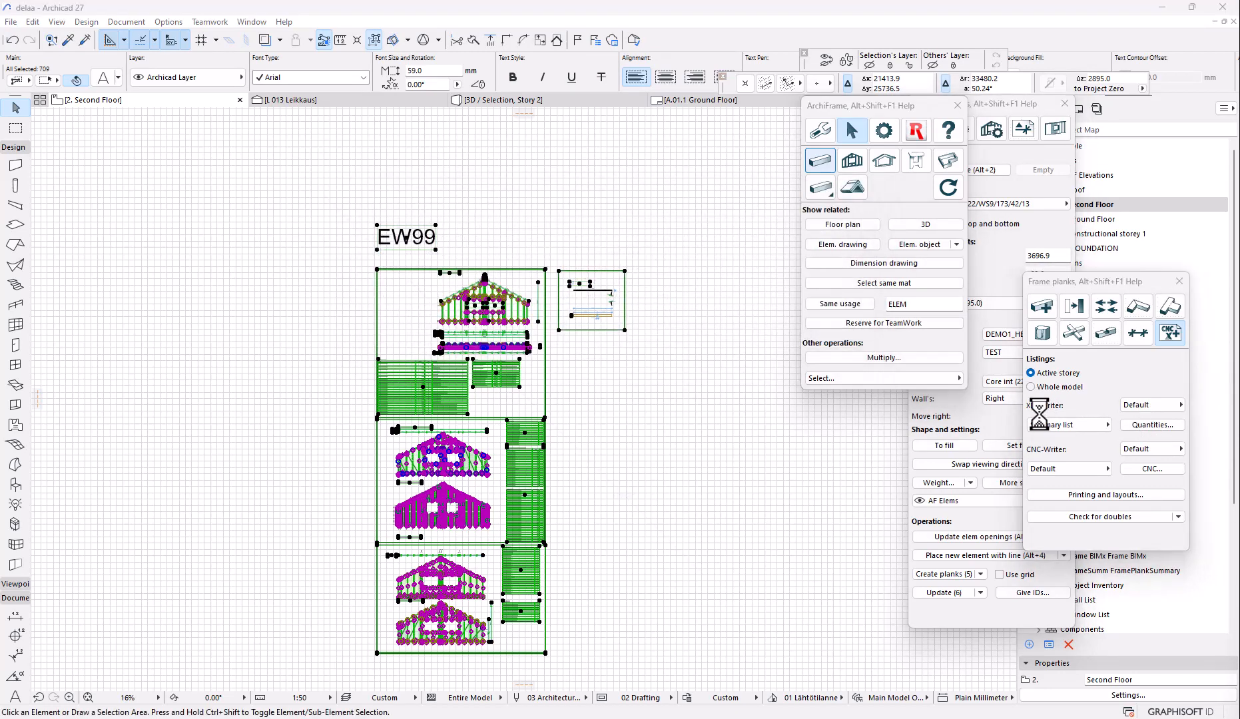
pyautogui.press('Return')
pyautogui.click(278, 273)
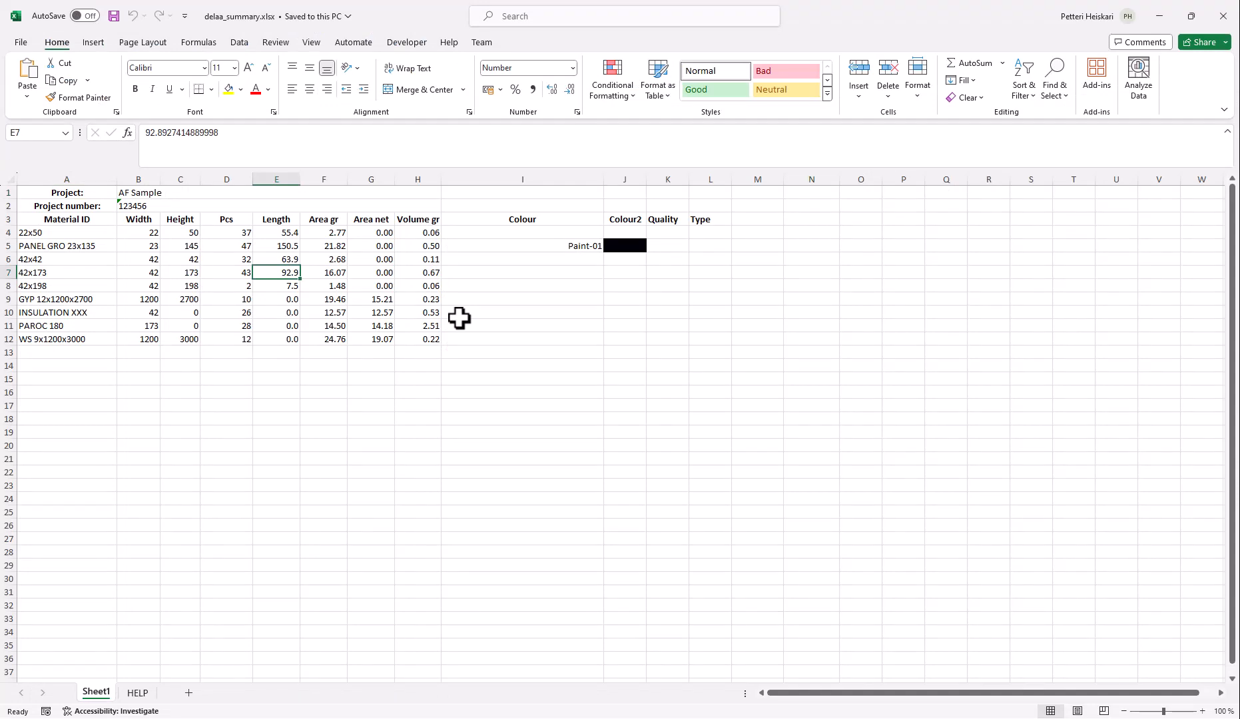
pyautogui.hotkey('alt', 'Tab')
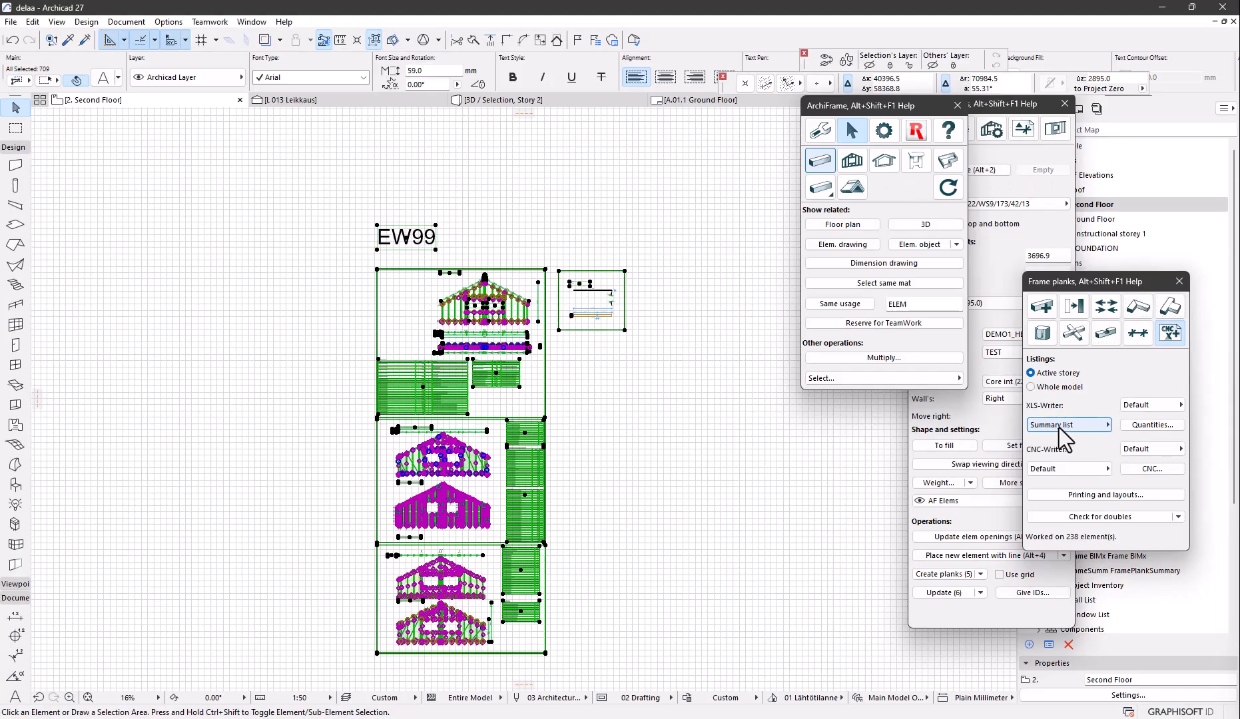
# - Export the selection's quantities with the Default list type to delaa_excel.xlsx, review it in Excel and return to Archicad
pyautogui.click(1059, 425)
pyautogui.click(981, 426)
pyautogui.click(1141, 424)
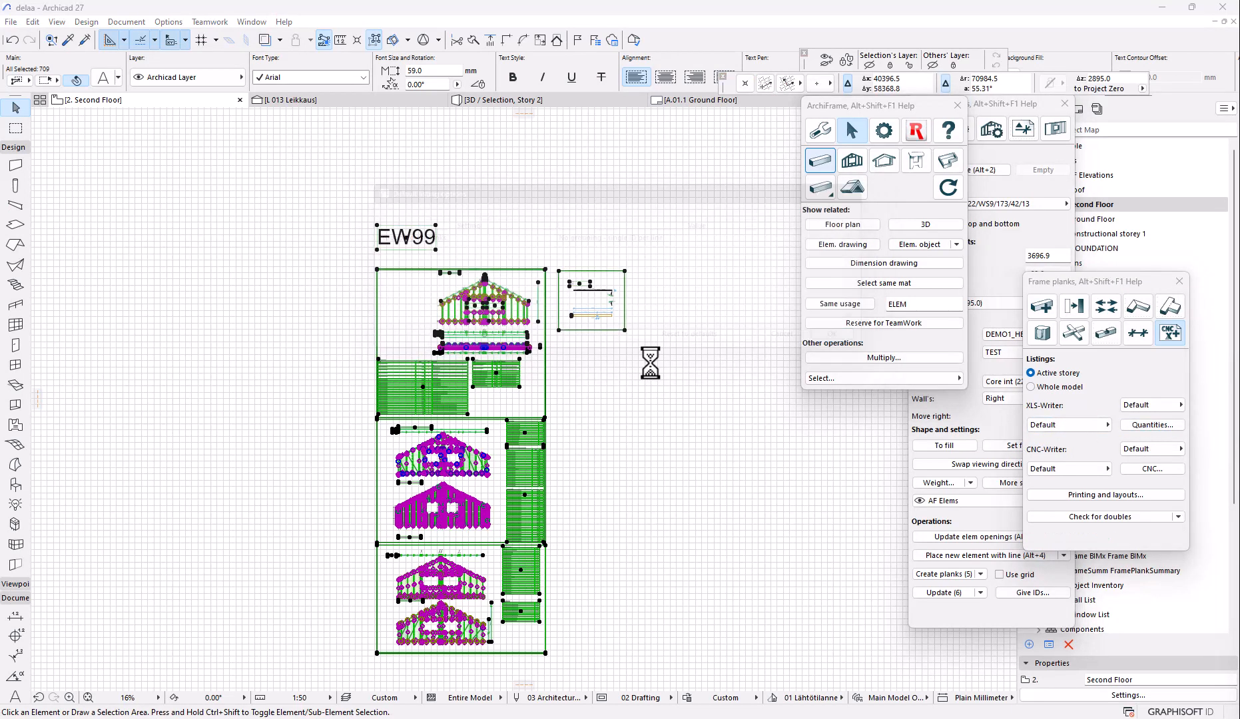
pyautogui.press('Return')
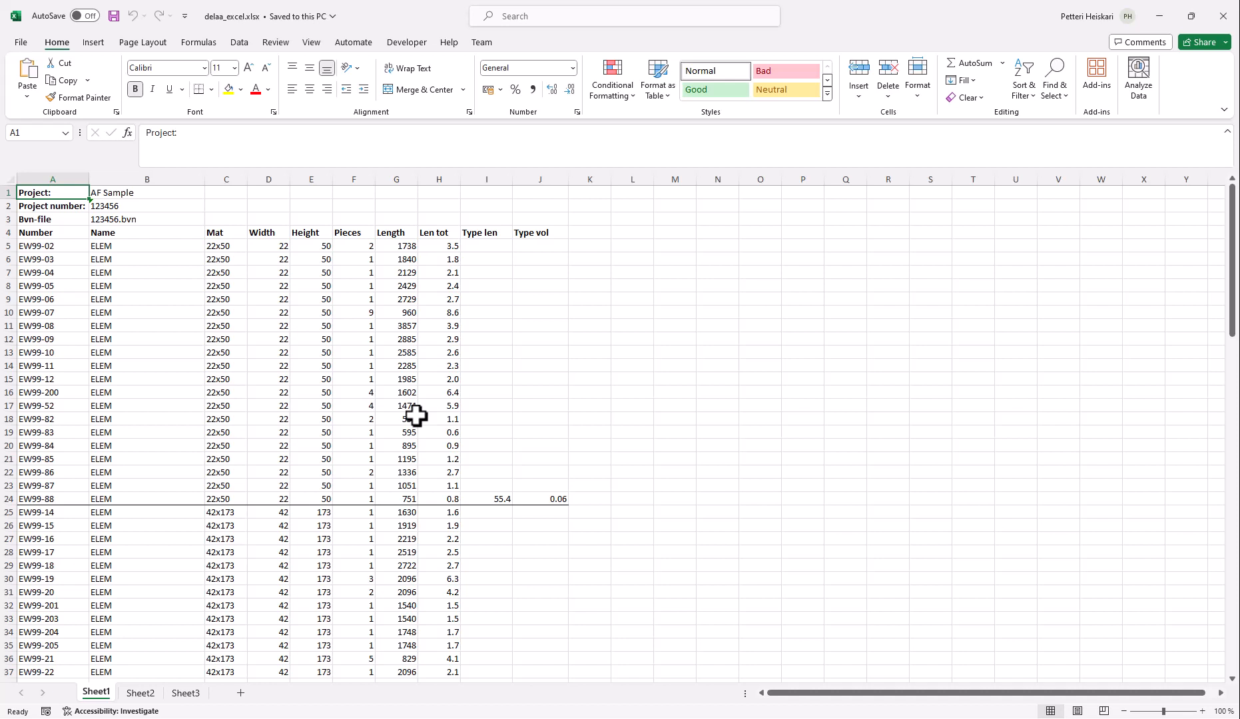
pyautogui.hotkey('alt', 'Tab')
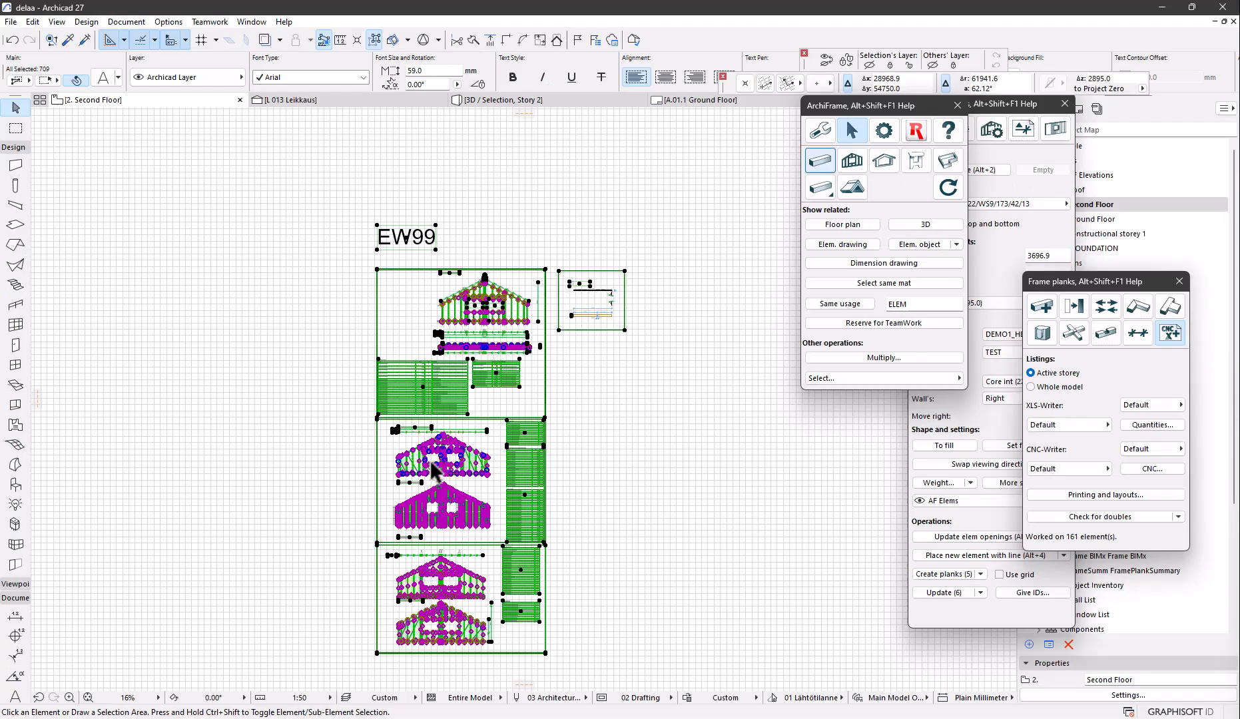
# - Export the selection's quantities with the Element amount of work listing to delaa_elemwork.xlsx and review its EW99 sheet in Excel
pyautogui.click(1089, 427)
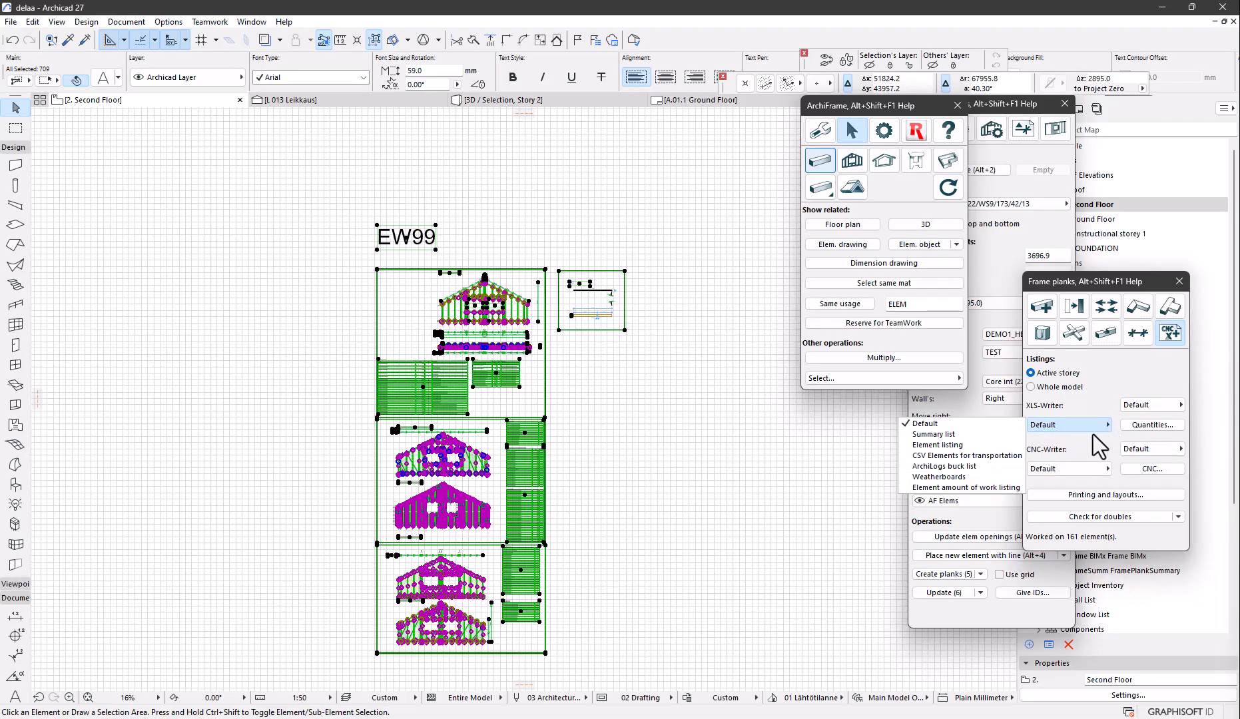
pyautogui.click(996, 488)
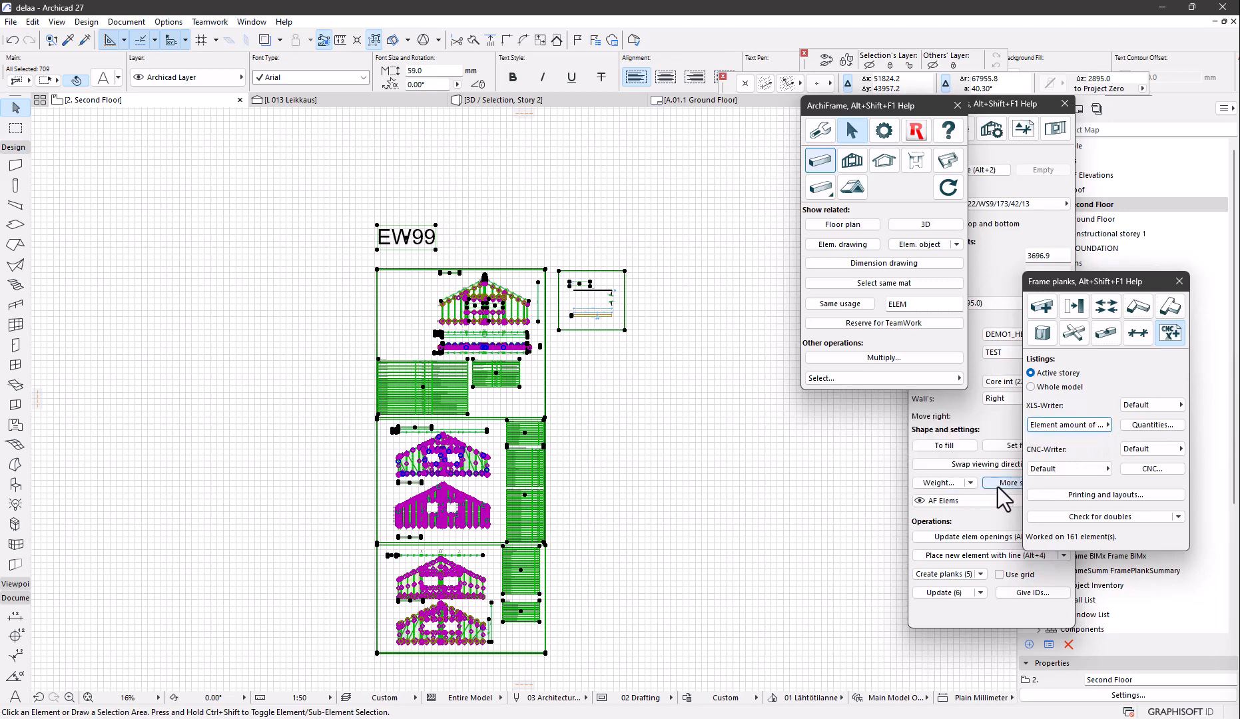
pyautogui.click(1157, 430)
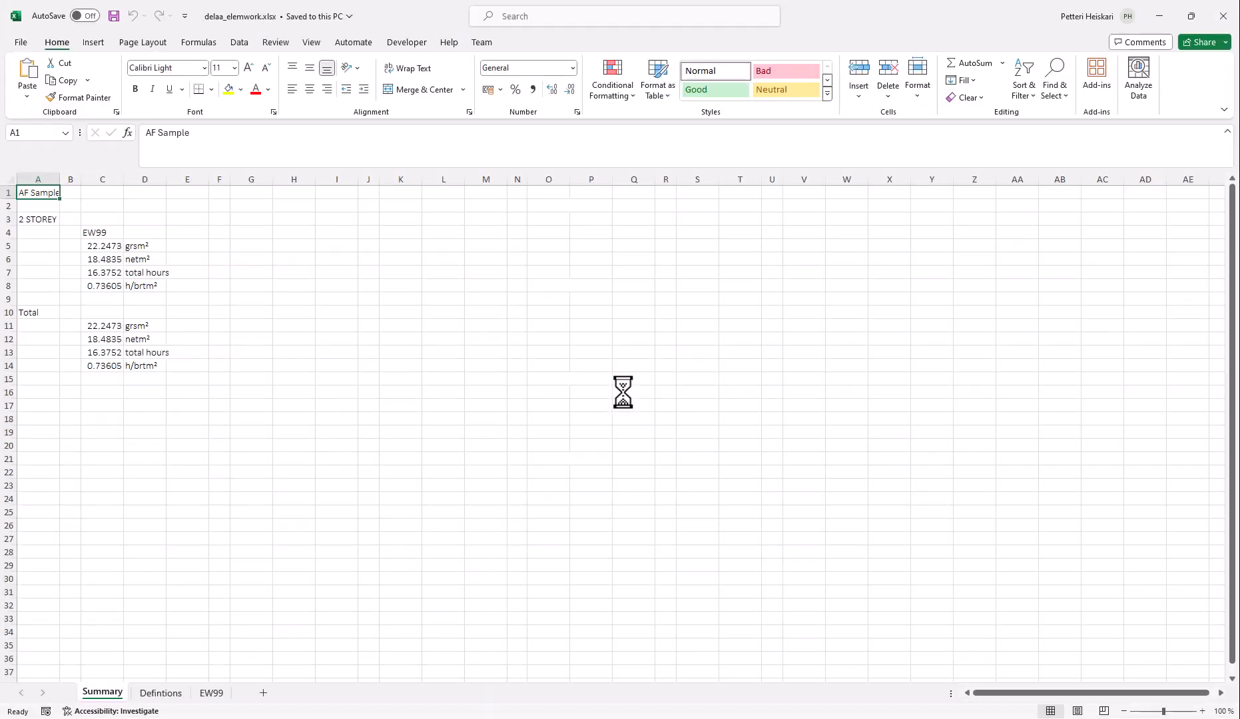
pyautogui.click(214, 694)
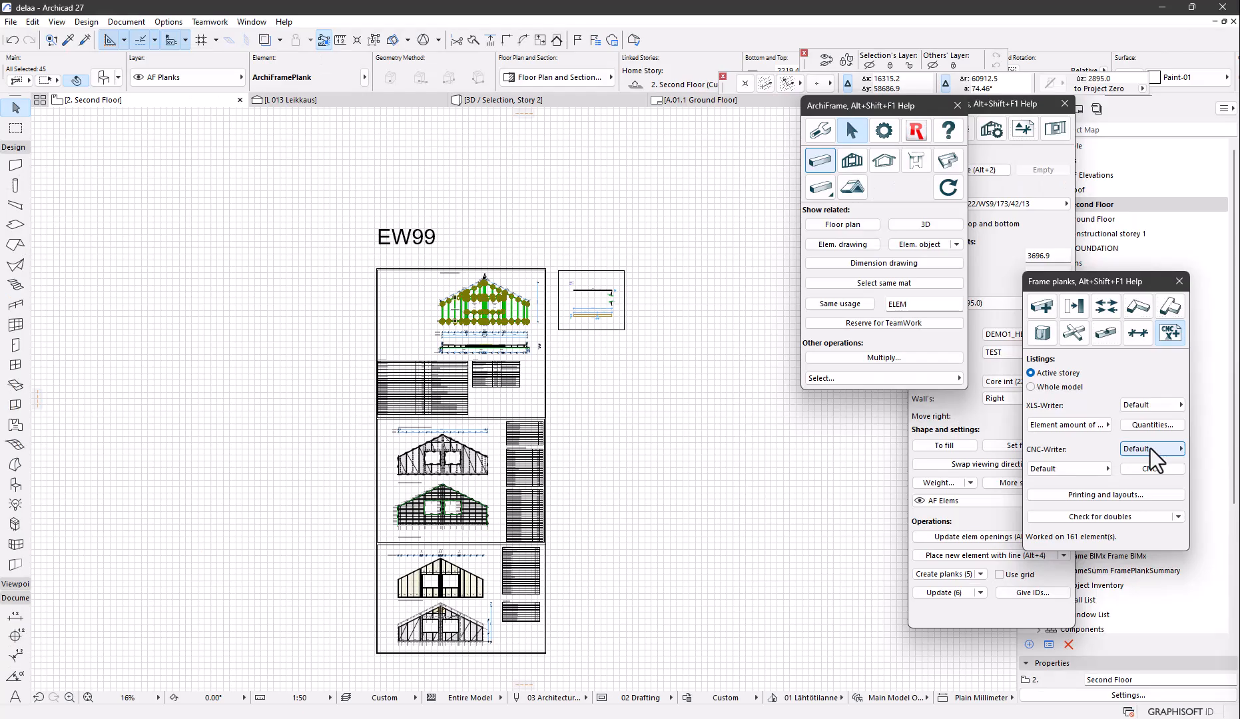
# - Back in Archicad, export the selected core planks with the Bvx CNC writer, accepting the file name and the BVX-writing settings
pyautogui.click(1150, 449)
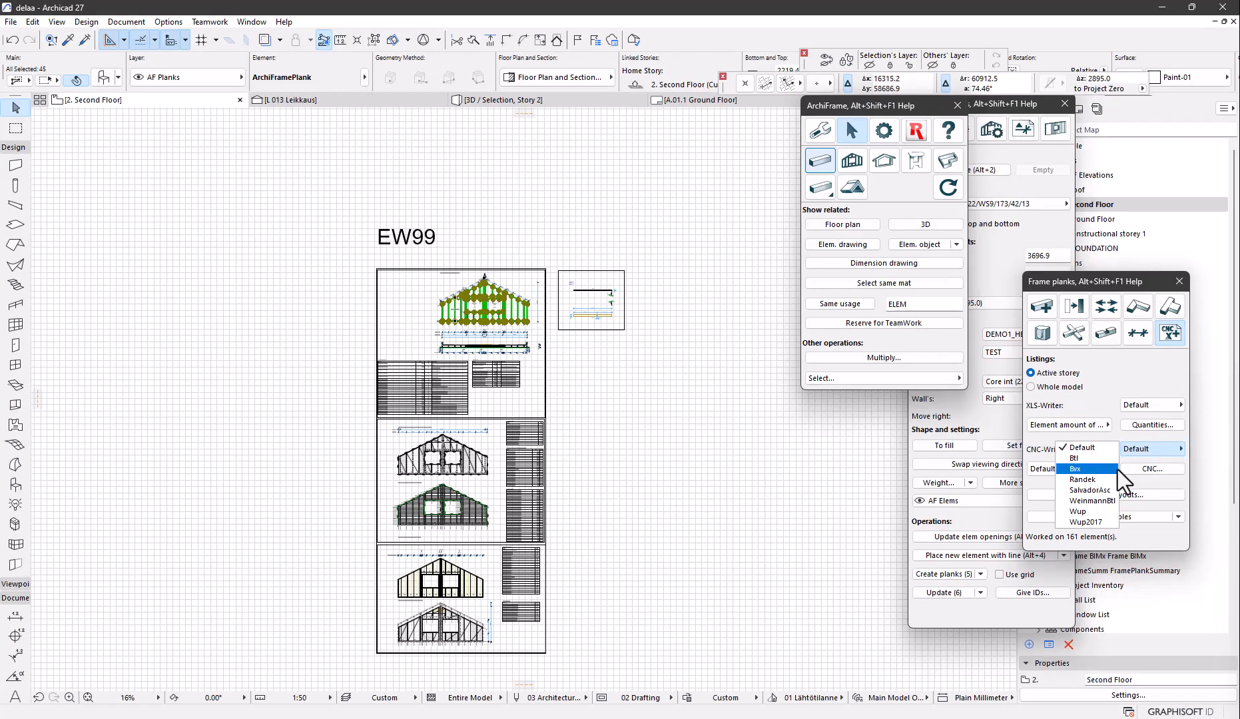
pyautogui.click(1118, 469)
pyautogui.click(1144, 470)
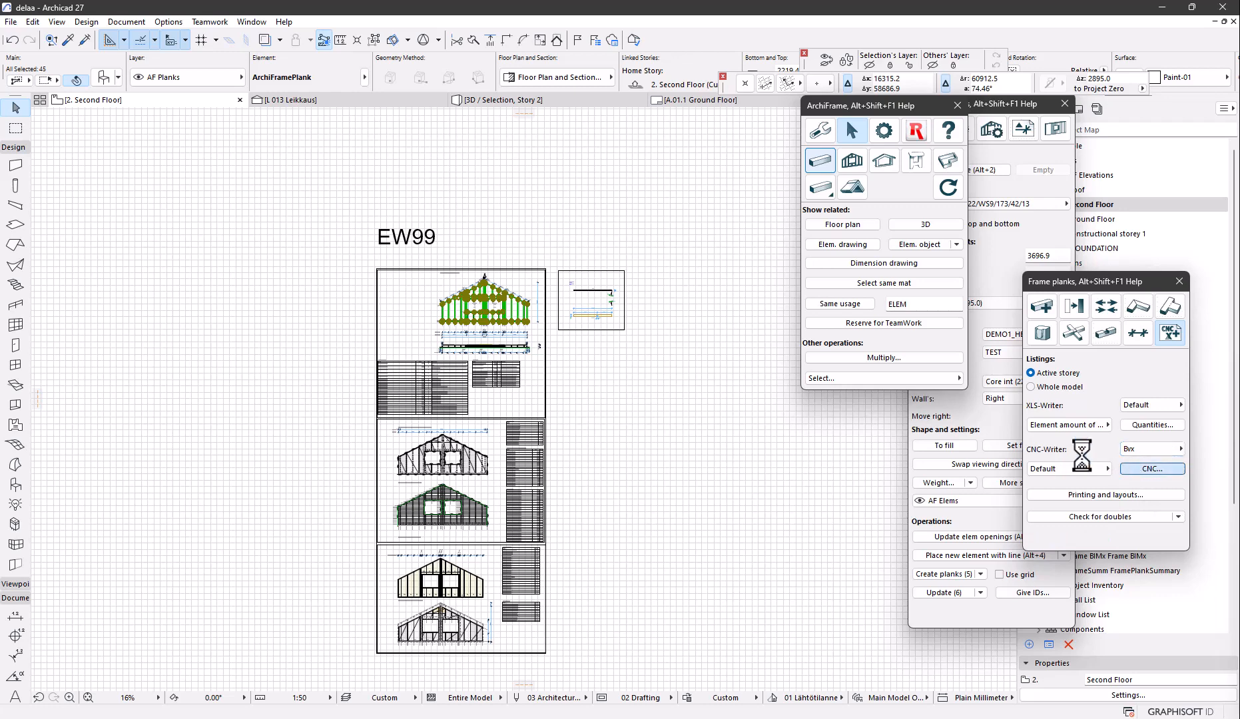
pyautogui.press('Return')
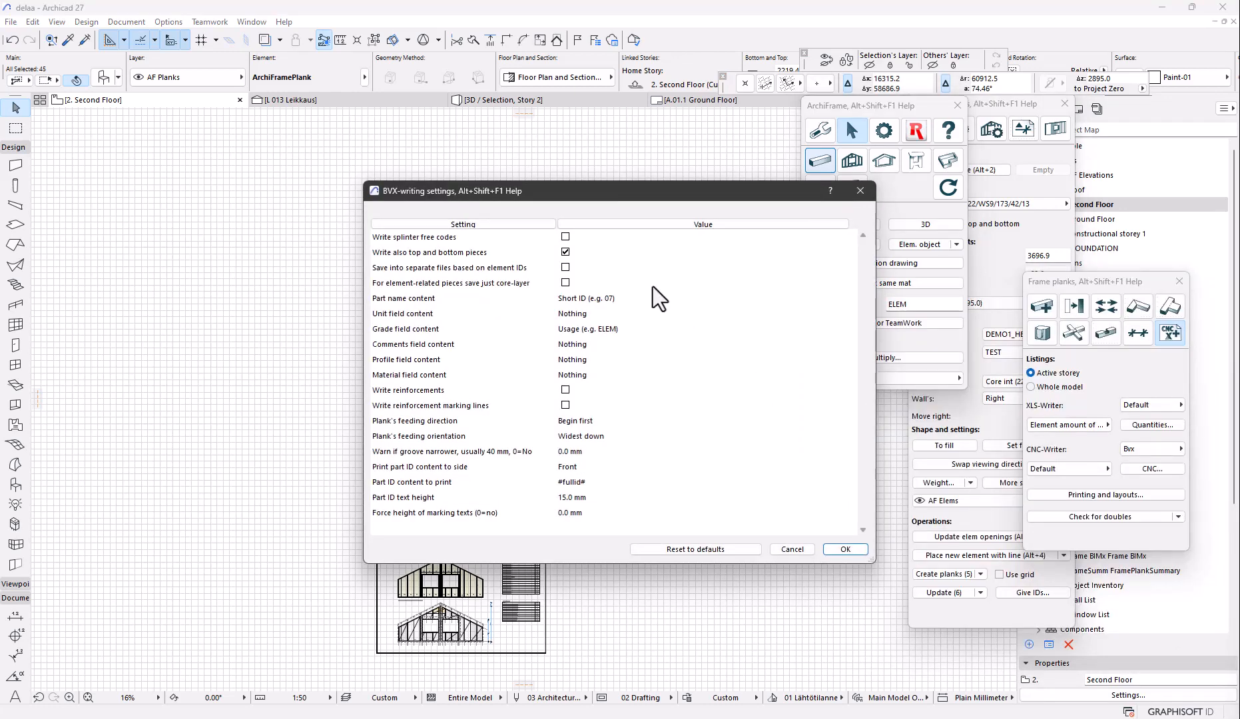
pyautogui.click(842, 548)
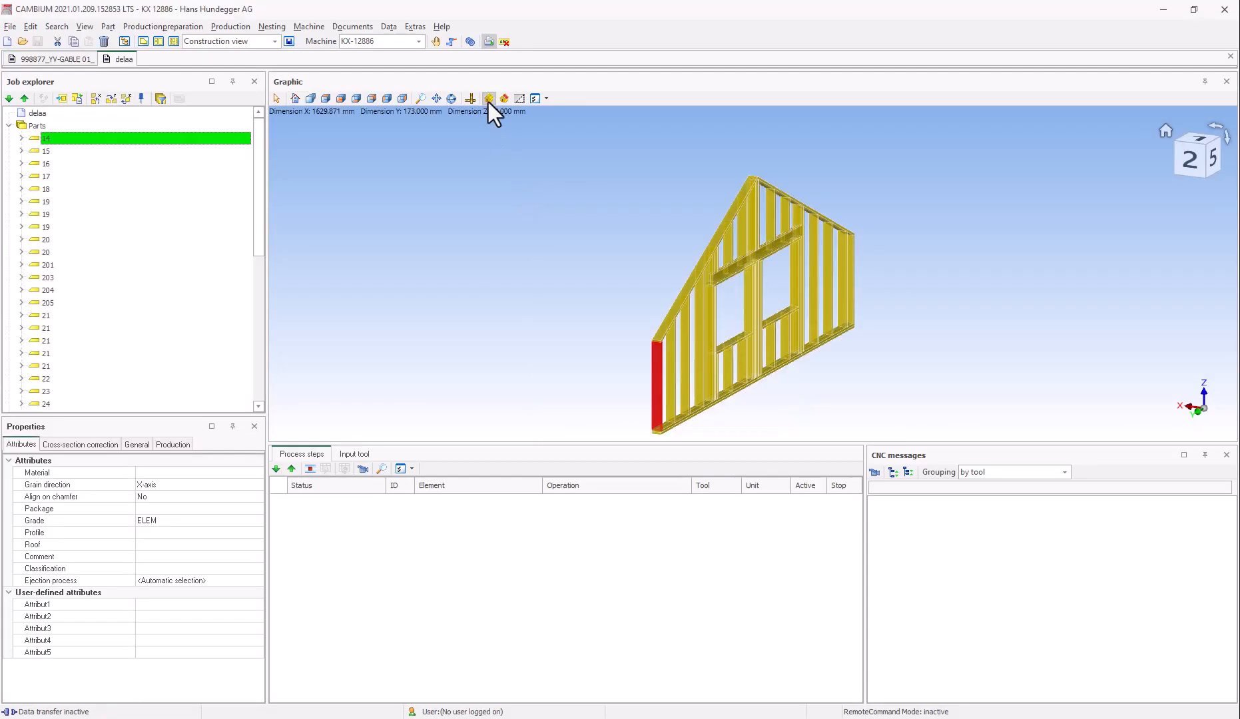
# - In CAMBIUM, view the imported delaa frame from the front, select the ridge stud and show only that part
pyautogui.moveTo(771, 375); pyautogui.dragTo(728, 361, button='middle')
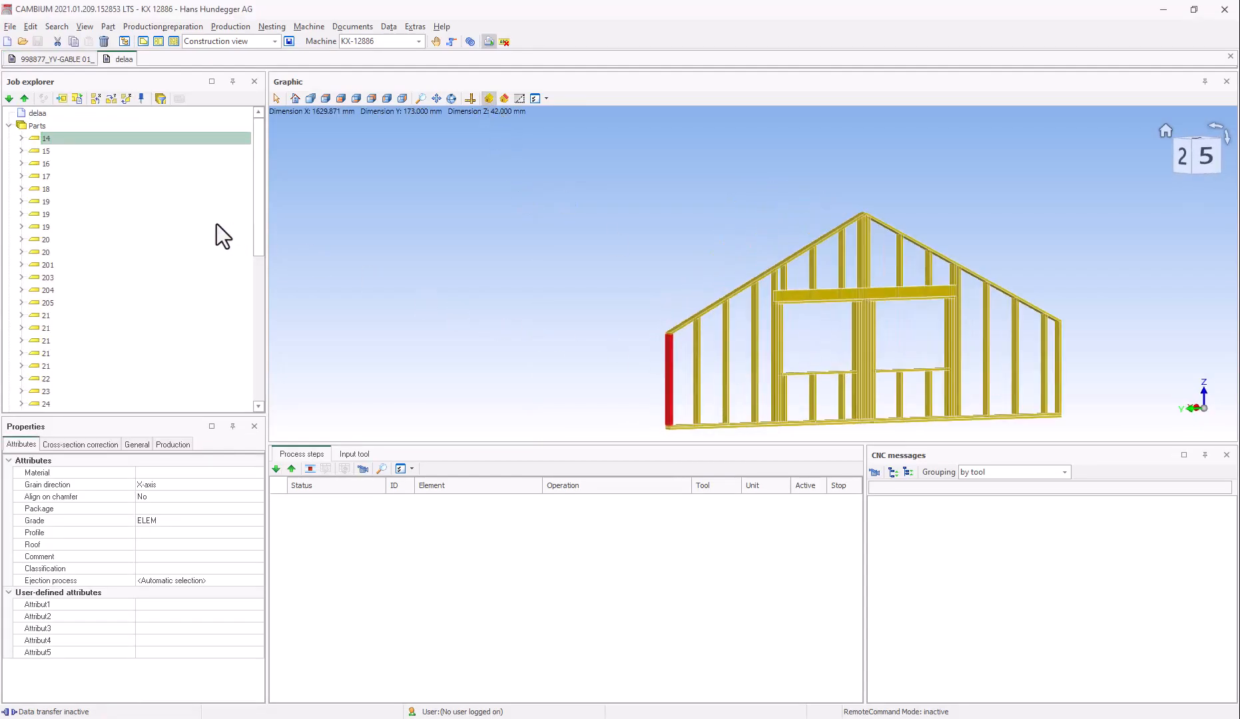
pyautogui.scroll(5, 864, 233)
pyautogui.click(860, 220)
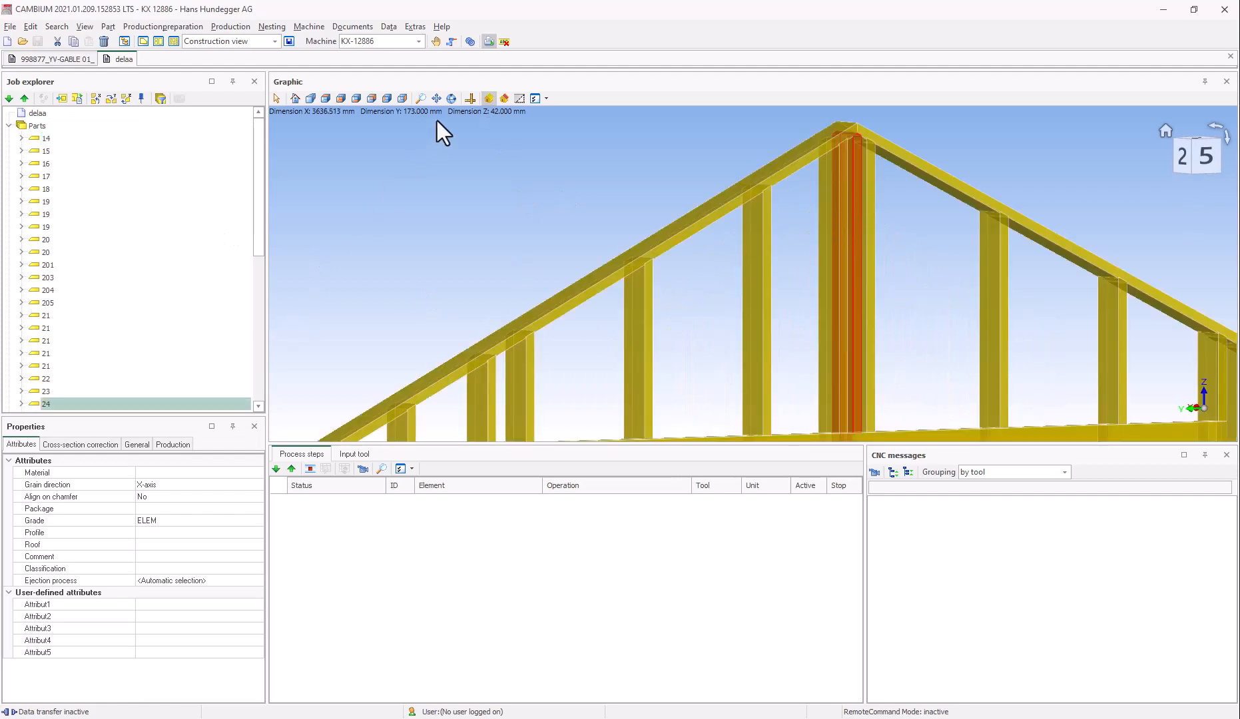
pyautogui.click(490, 97)
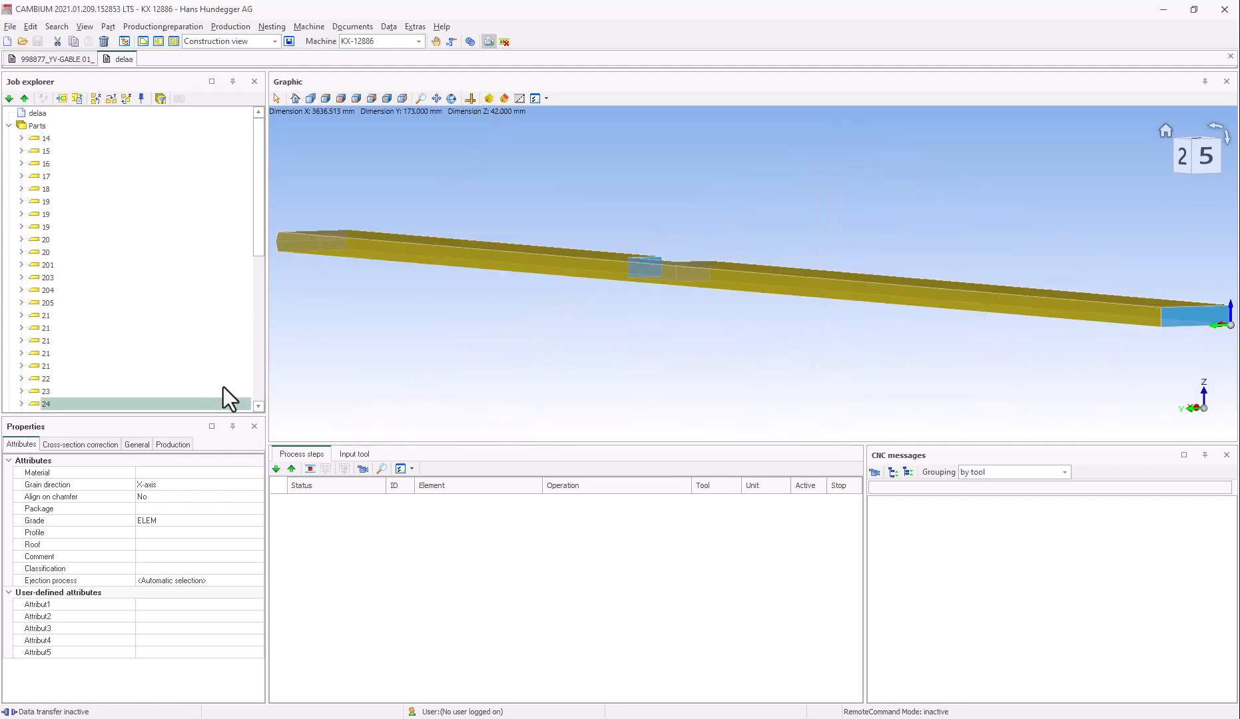
# - Inspect the operations of part 24: the open slot on both sides, the text output and the F4 saw cuts
pyautogui.click(20, 403)
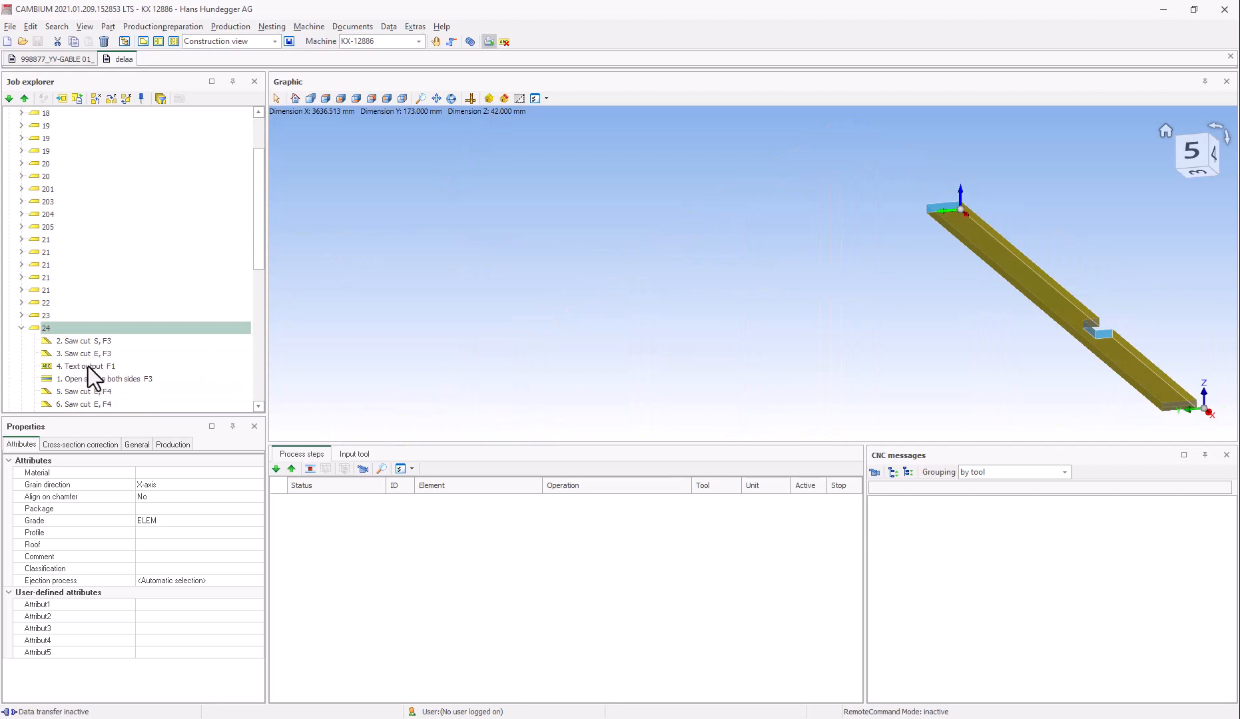
pyautogui.click(85, 378)
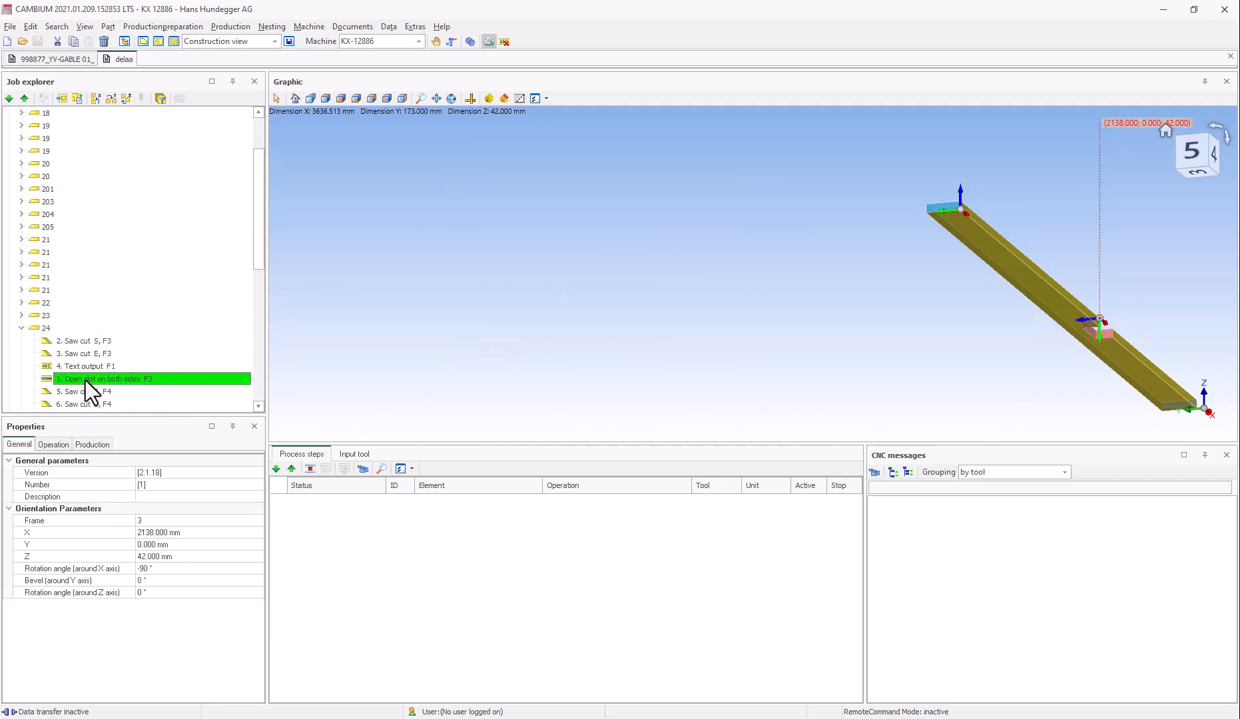
pyautogui.click(88, 367)
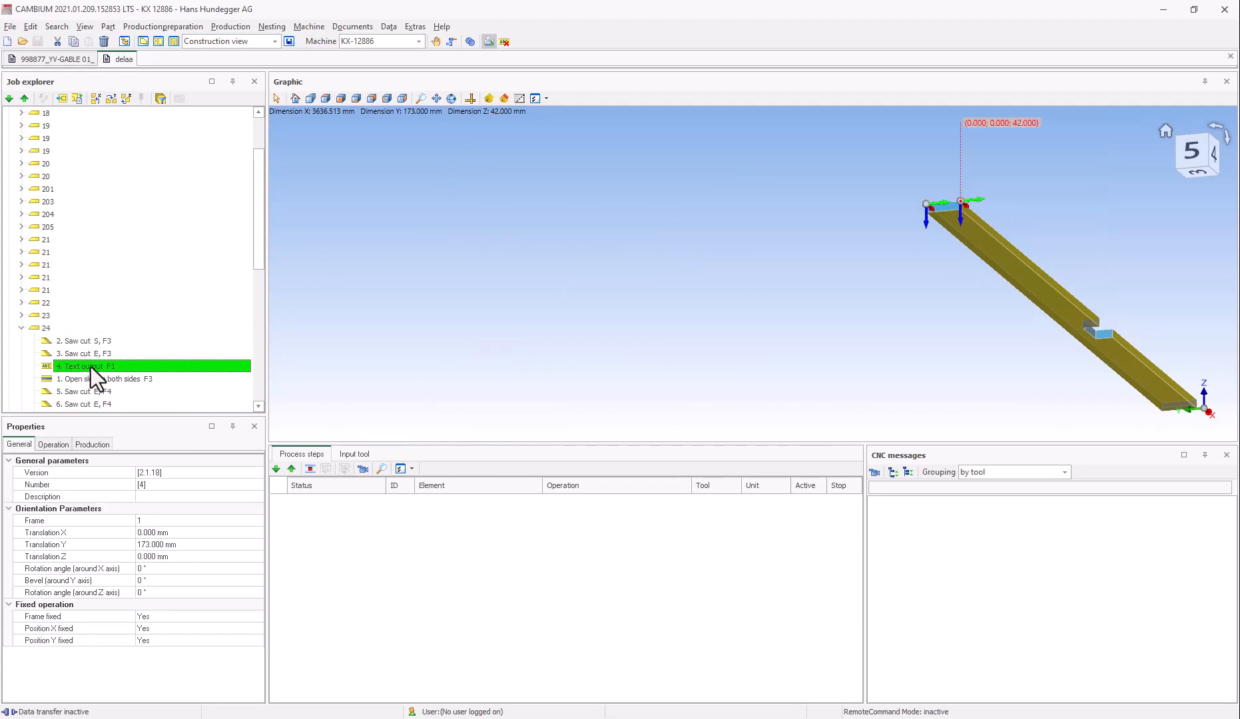
pyautogui.scroll(-1, 100, 365)
pyautogui.click(104, 355)
pyautogui.click(104, 363)
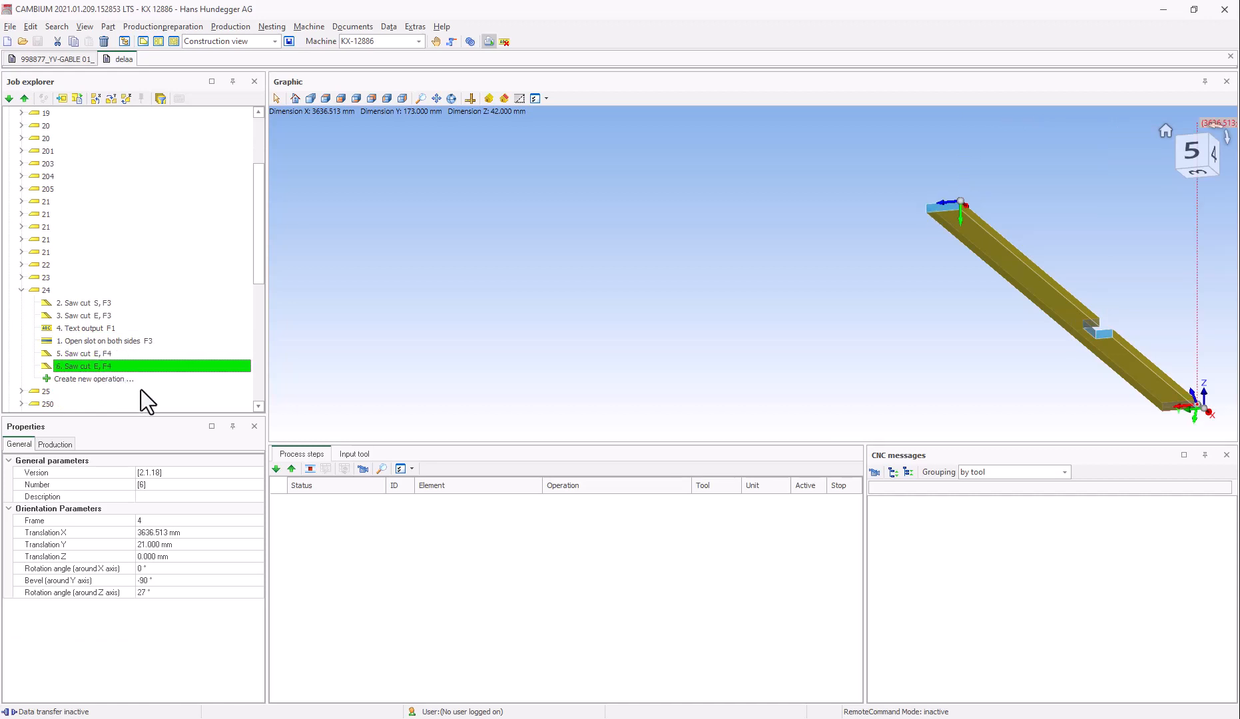
# - Return to Archicad and export the selected planks with the Btl CNC writer, accepting the file name and the BTL-writing settings
pyautogui.hotkey('alt', 'Tab')
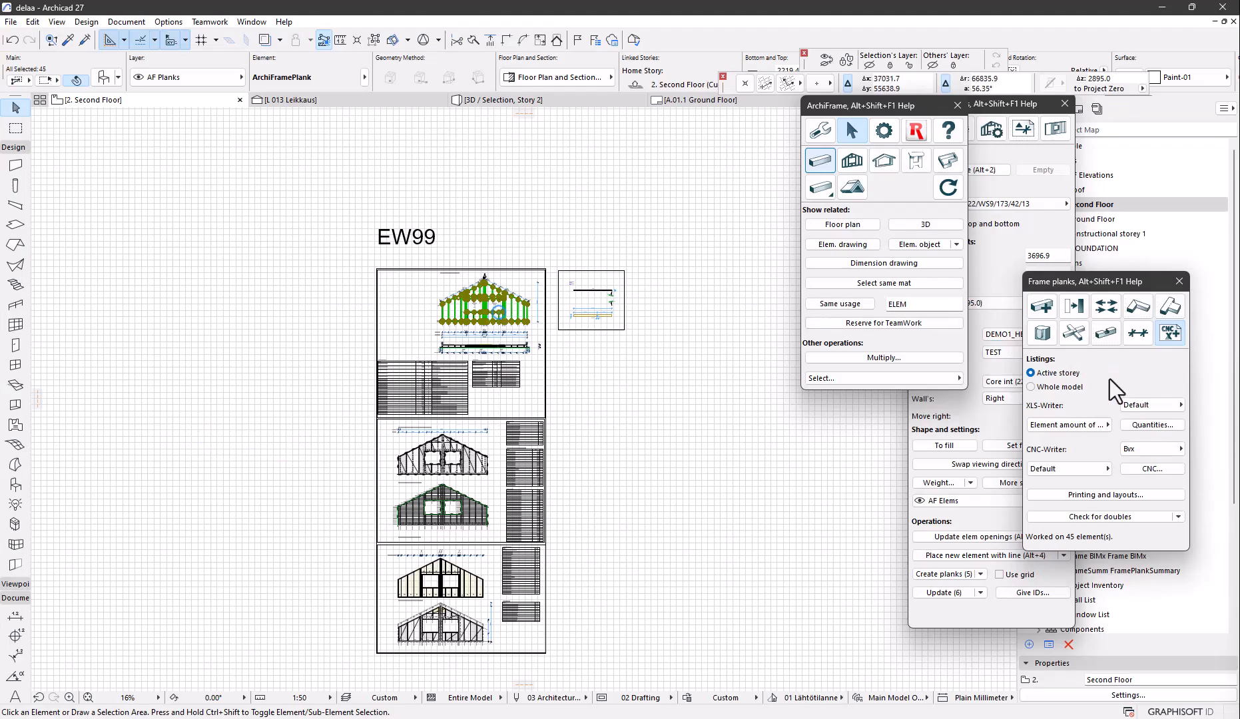
pyautogui.click(1103, 459)
pyautogui.click(1084, 461)
pyautogui.click(1143, 472)
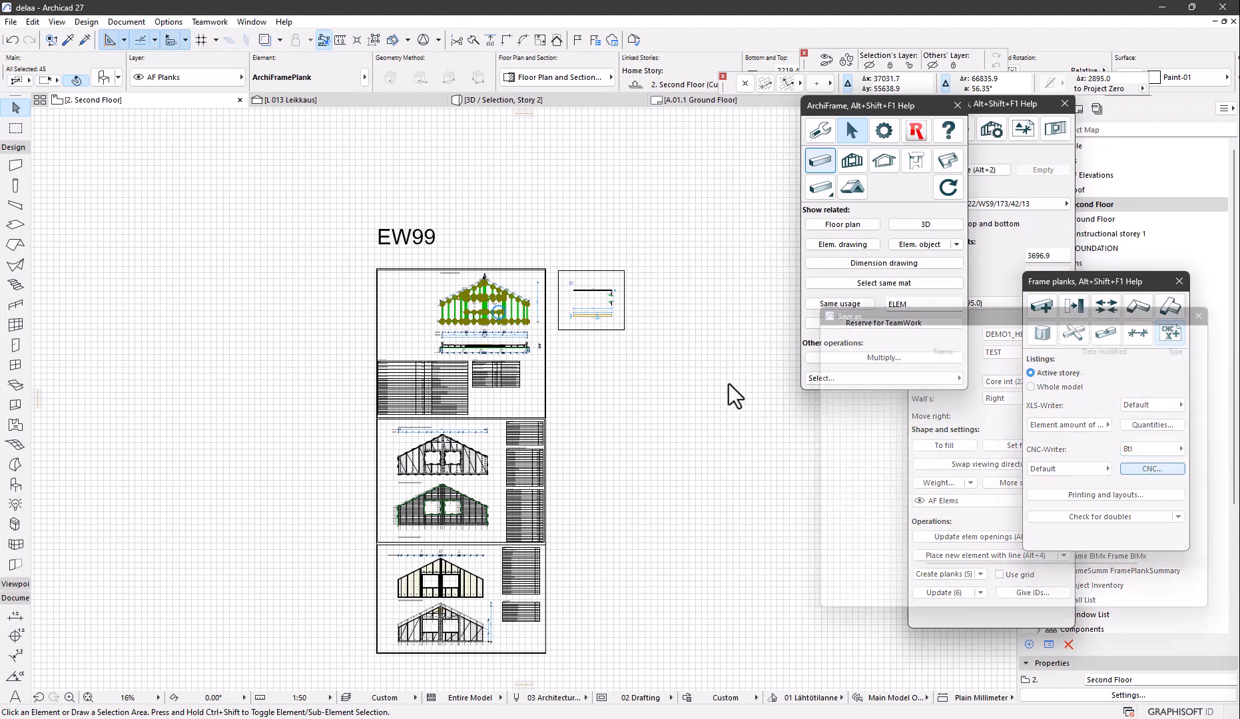
pyautogui.press('Return')
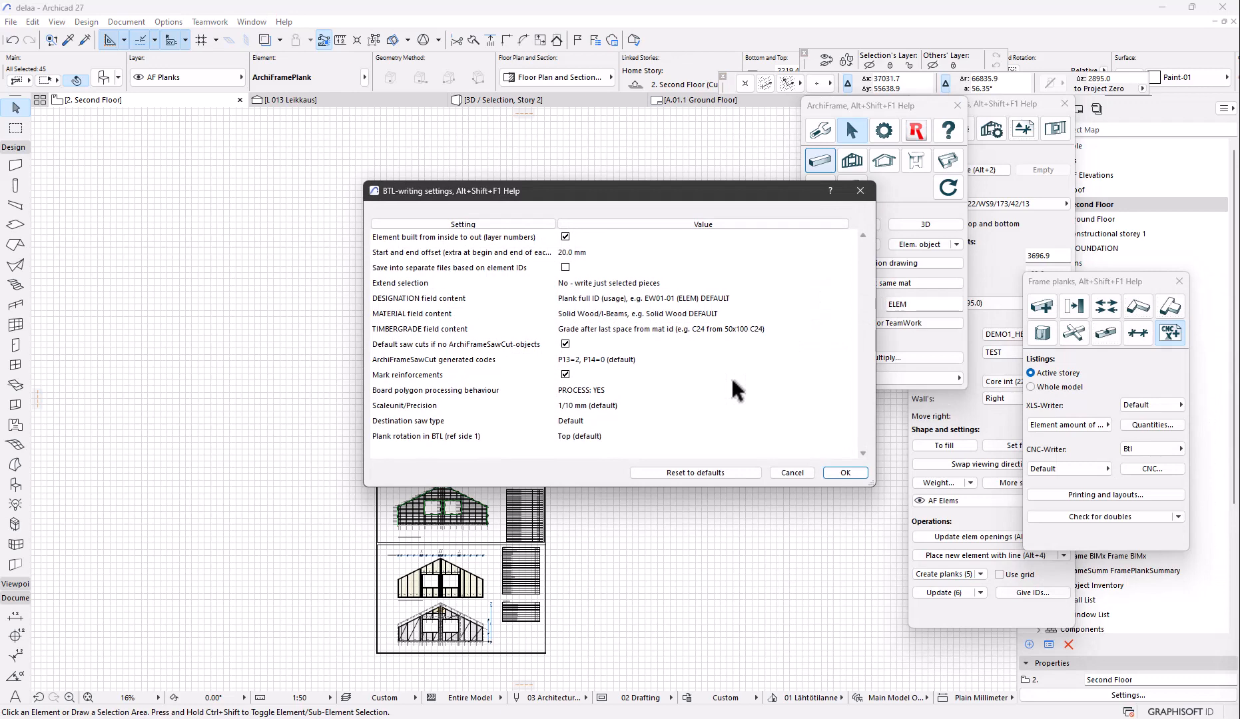
pyautogui.press('Return')
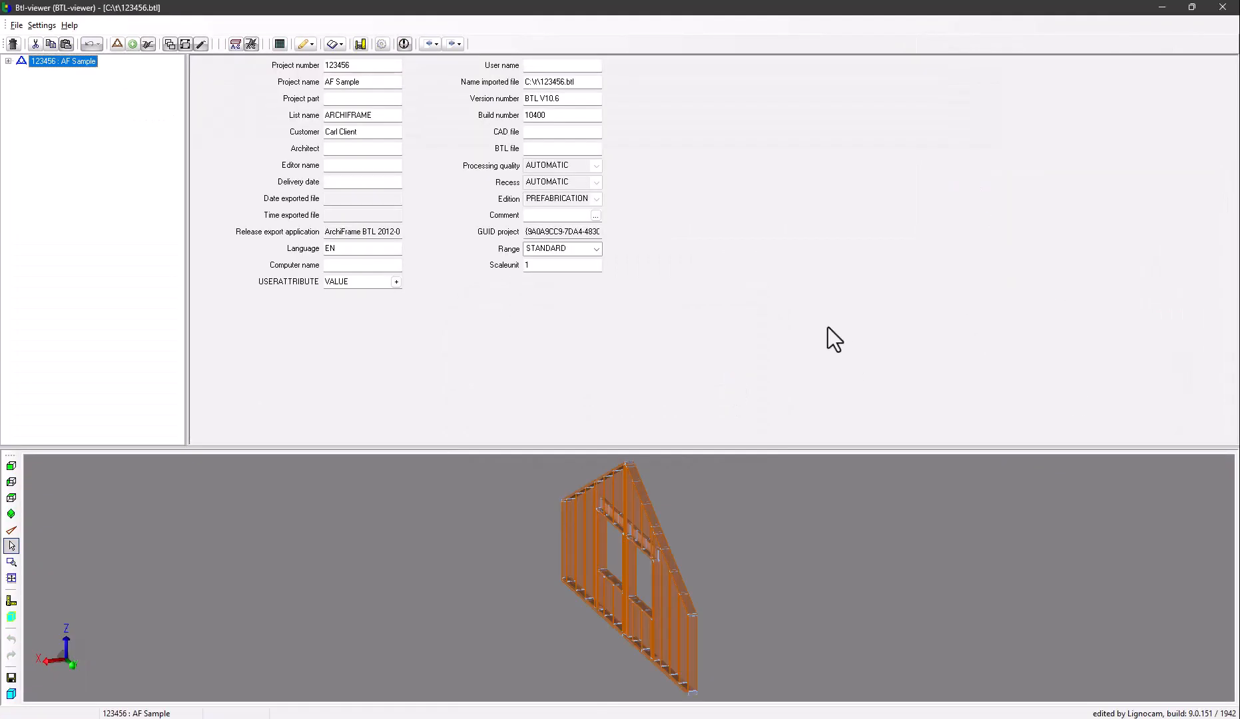
# - In BTL-viewer, examine the exported frame in 3D, including the header beam above the window openings
pyautogui.moveTo(675, 609); pyautogui.dragTo(603, 558, button='middle')
pyautogui.scroll(5, 705, 512)
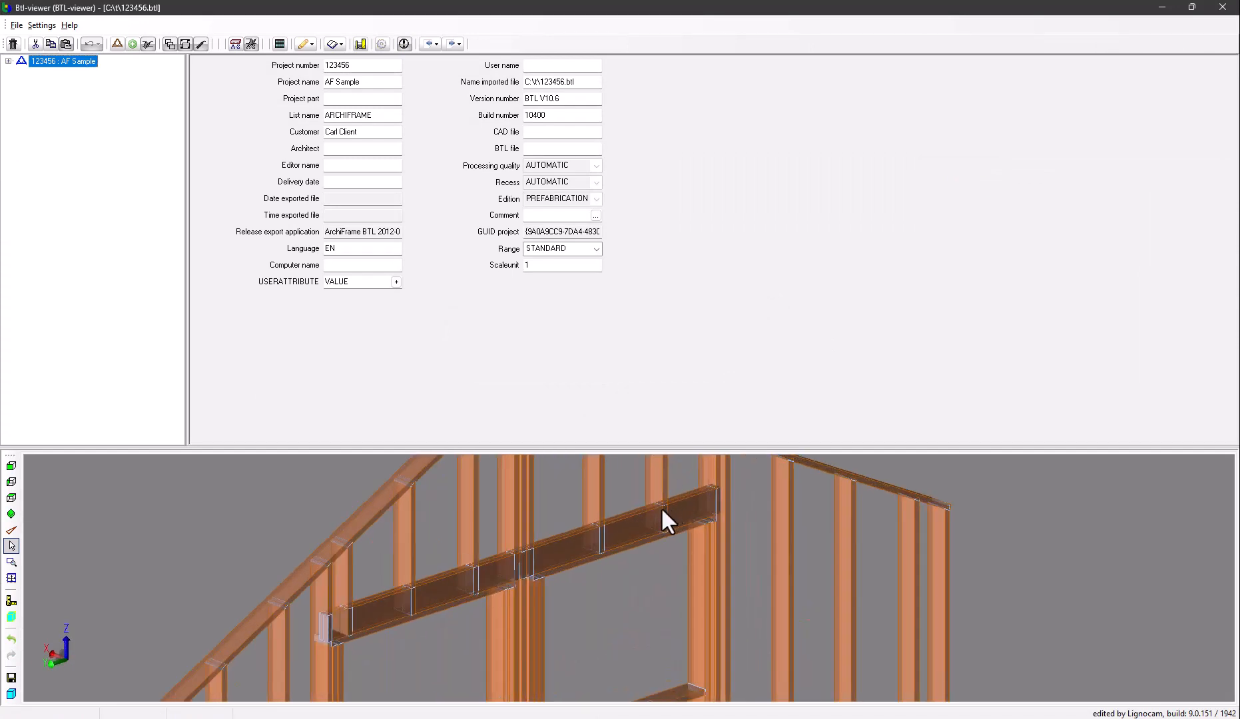
pyautogui.scroll(-5, 649, 514)
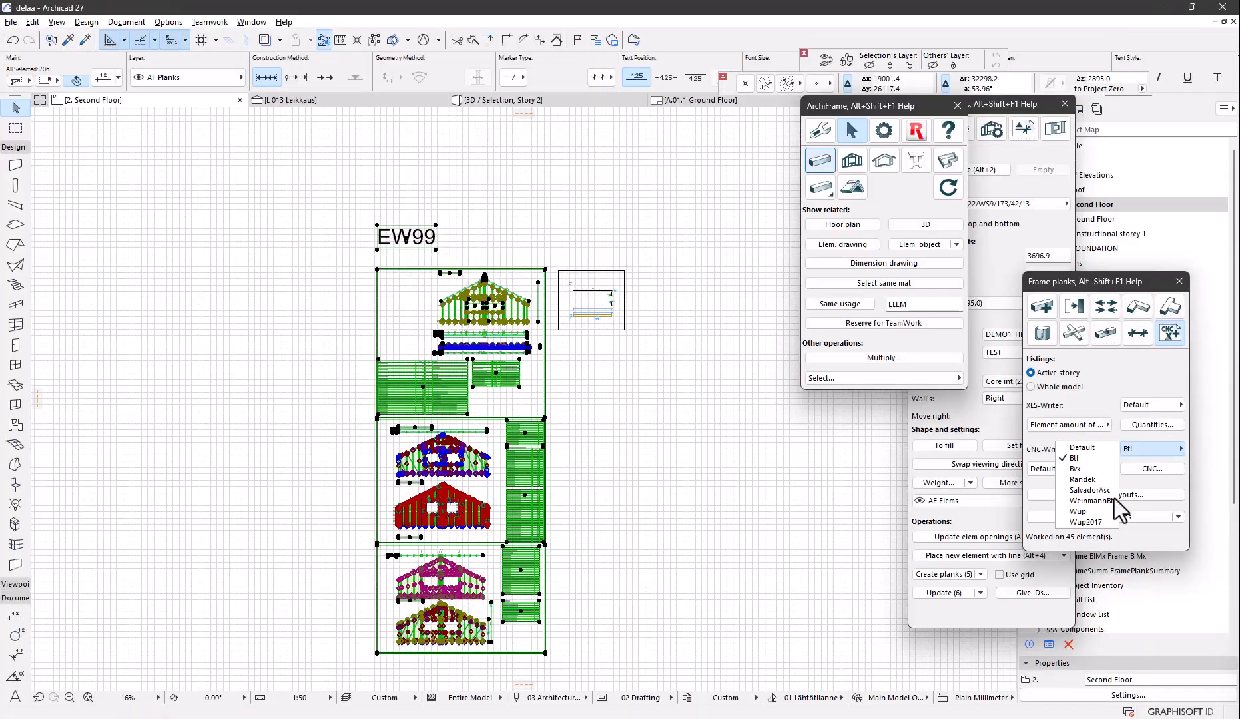
# - Export the CNC data of all selected EW99 drawings in Archicad with the Wup writer
pyautogui.click(1090, 510)
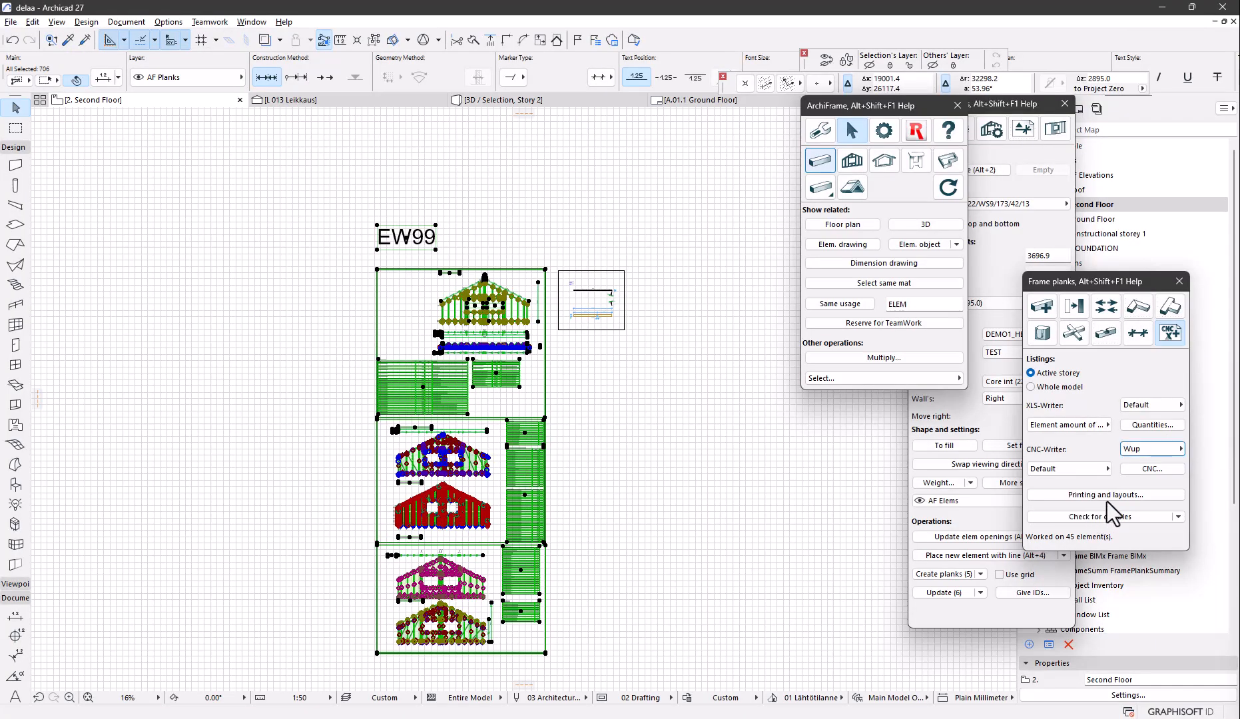
pyautogui.click(1152, 469)
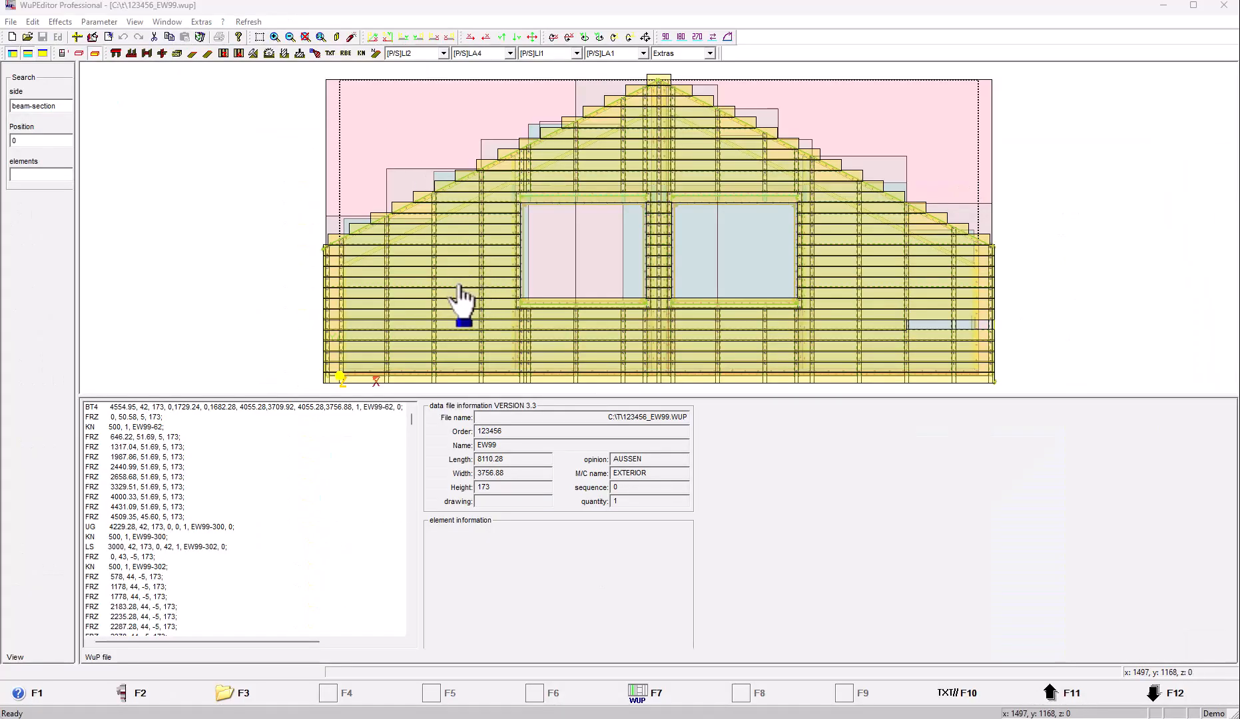
# - In WuPEditor, find the external nail lines at x 1200 and go through them one by one from y 285 to y 960
pyautogui.click(458, 284)
pyautogui.moveTo(413, 530); pyautogui.dragTo(414, 545)
pyautogui.click(237, 515)
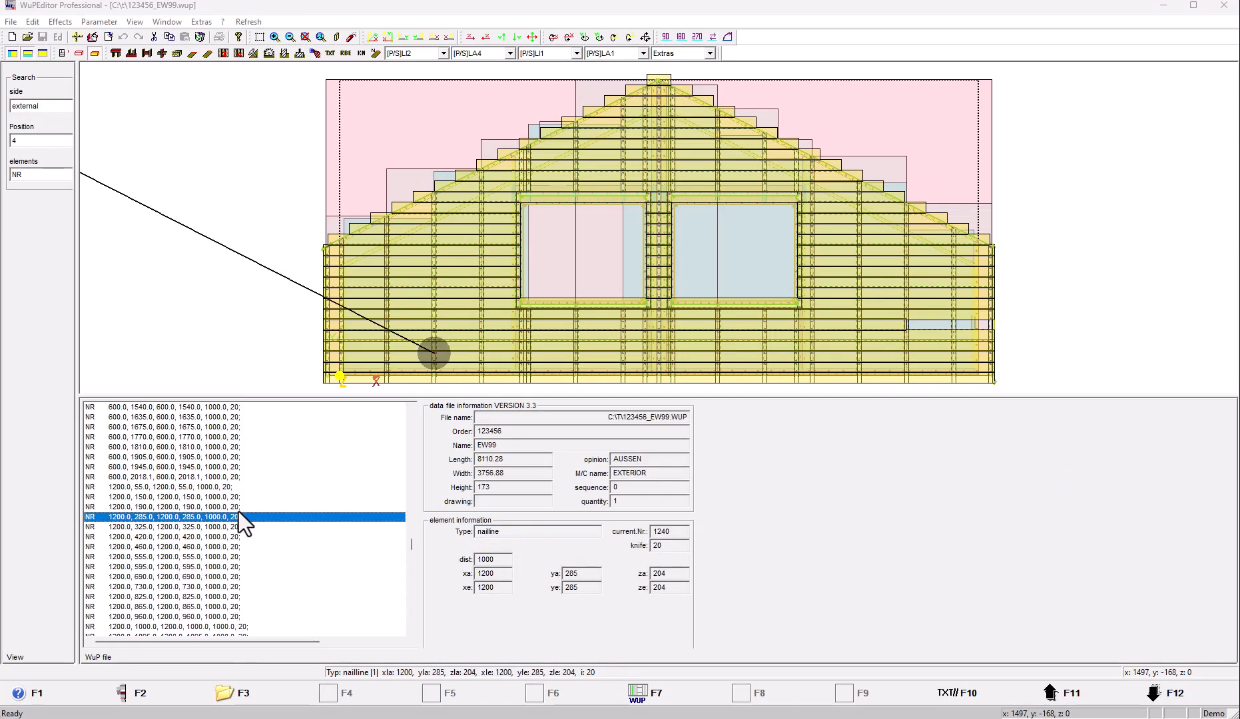
pyautogui.press('Down')
pyautogui.press('Down')
pyautogui.press('Down')
pyautogui.press('Down')
pyautogui.press('Down')
pyautogui.press('Down')
pyautogui.press('Down')
pyautogui.press('Down')
pyautogui.press('Down')
pyautogui.press('Down')
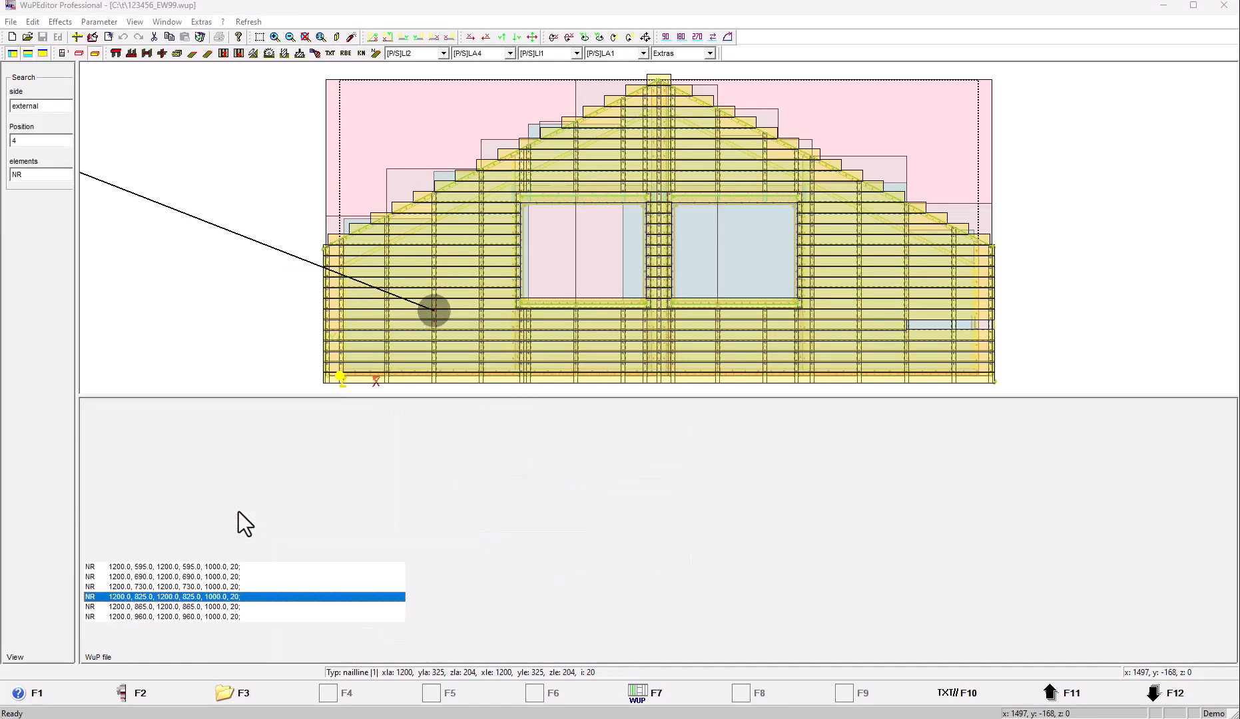
# - Limit the visible external layers to [P/S]LA3 and inspect the vertical batten EW99-05
pyautogui.click(486, 54)
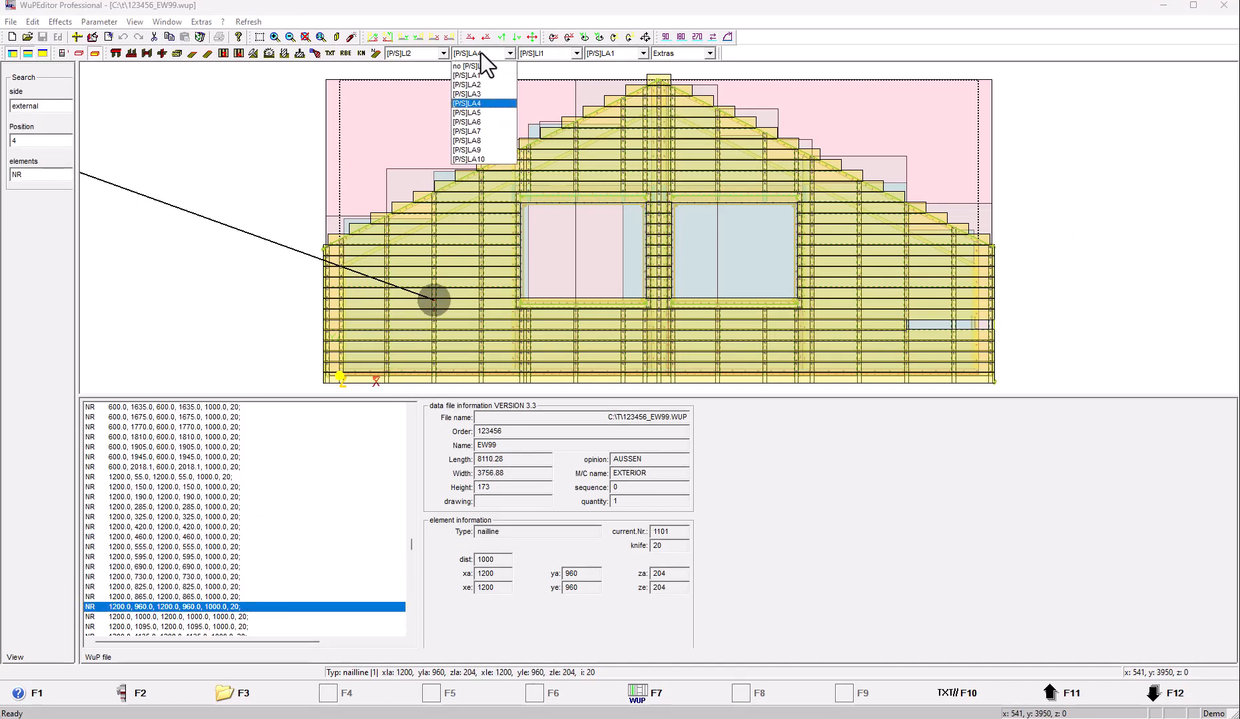
pyautogui.click(481, 95)
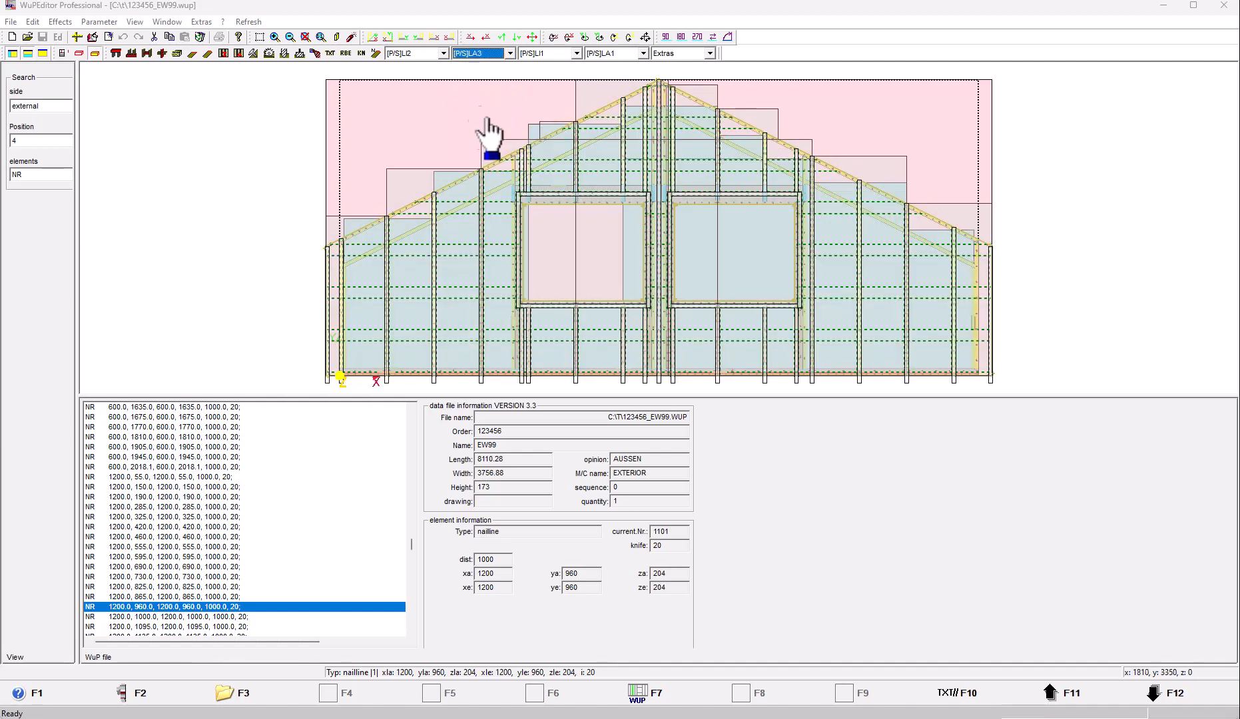
pyautogui.click(434, 199)
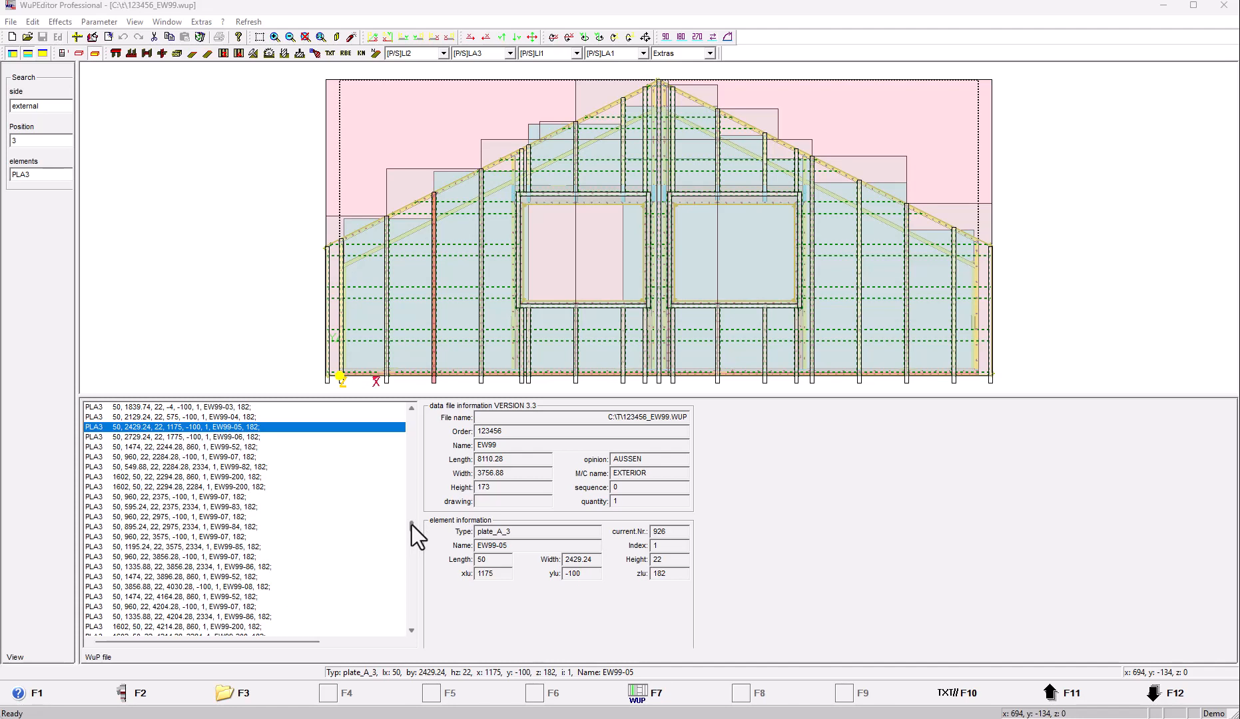
# - Lower the highest visible external layer to [P/S]LA2 and then [P/S]LA1, and inspect the sheathing board EW9903
pyautogui.click(482, 55)
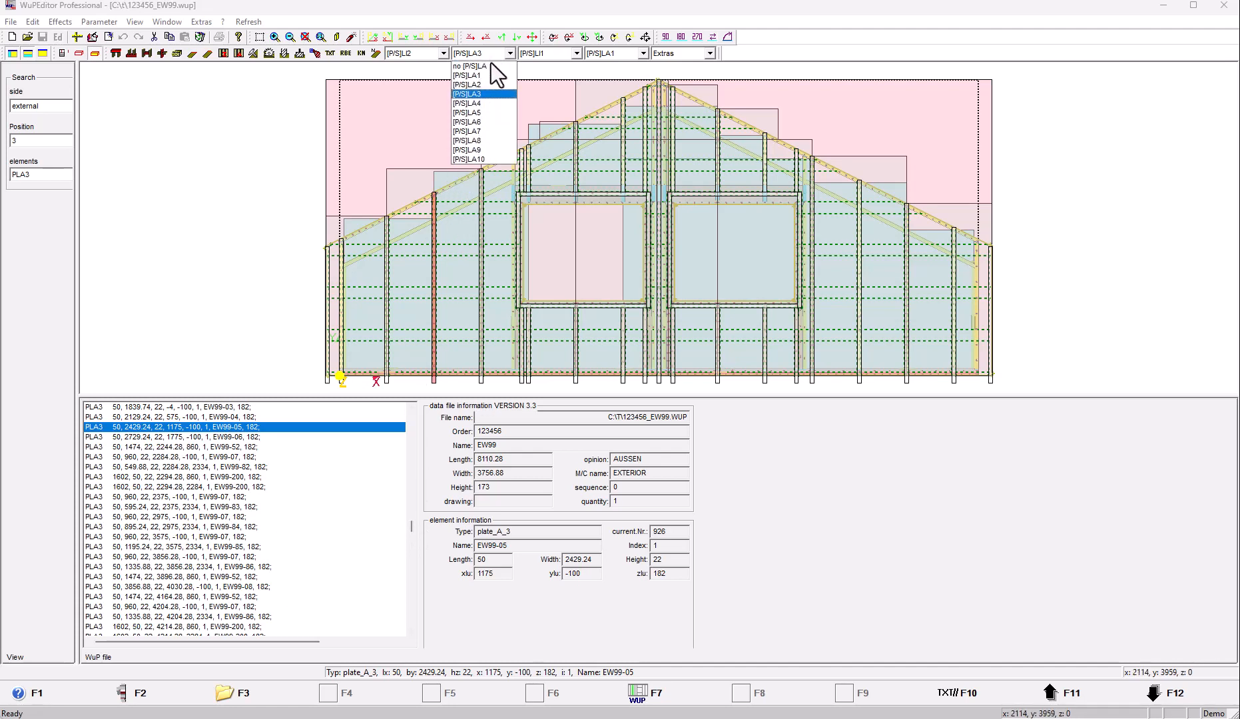
pyautogui.click(482, 84)
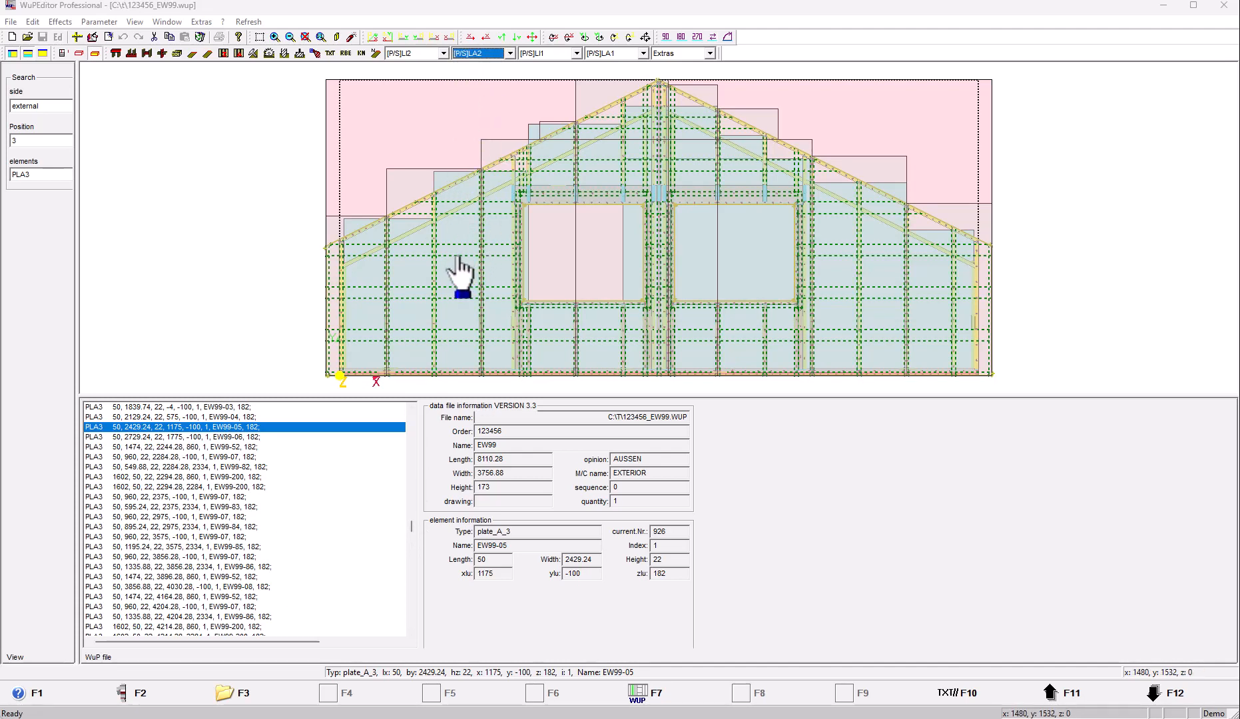
pyautogui.click(473, 54)
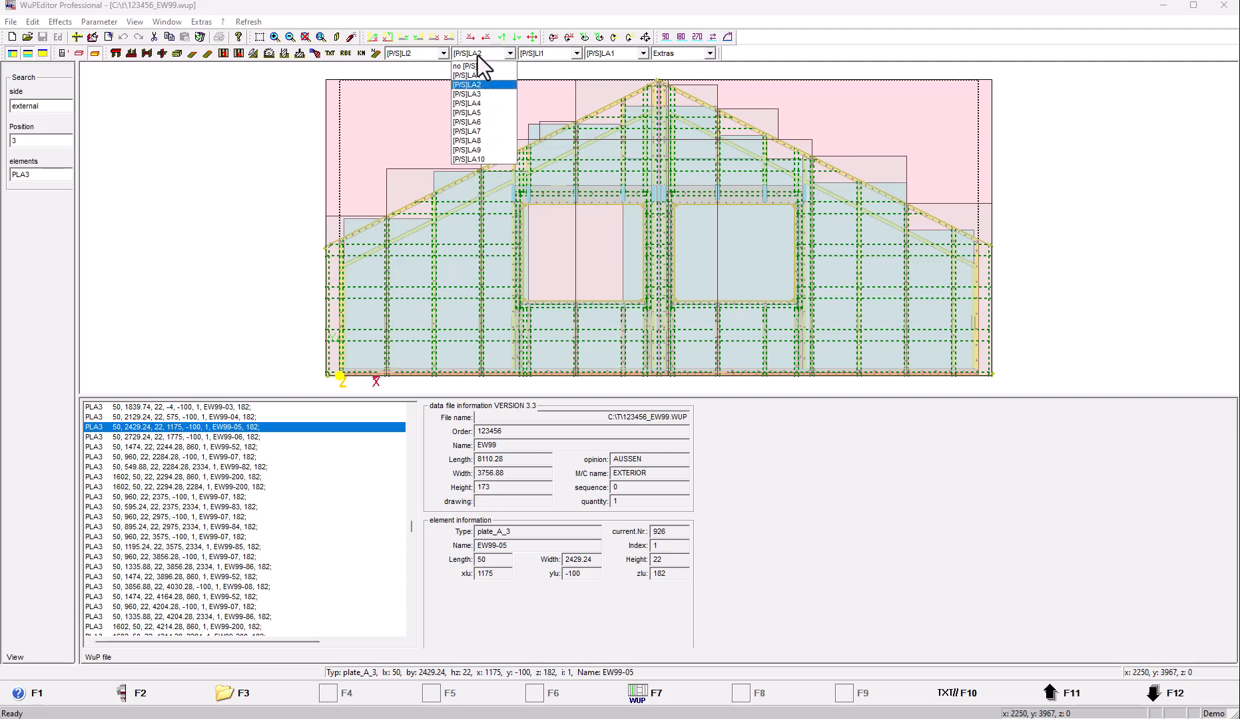
pyautogui.click(484, 77)
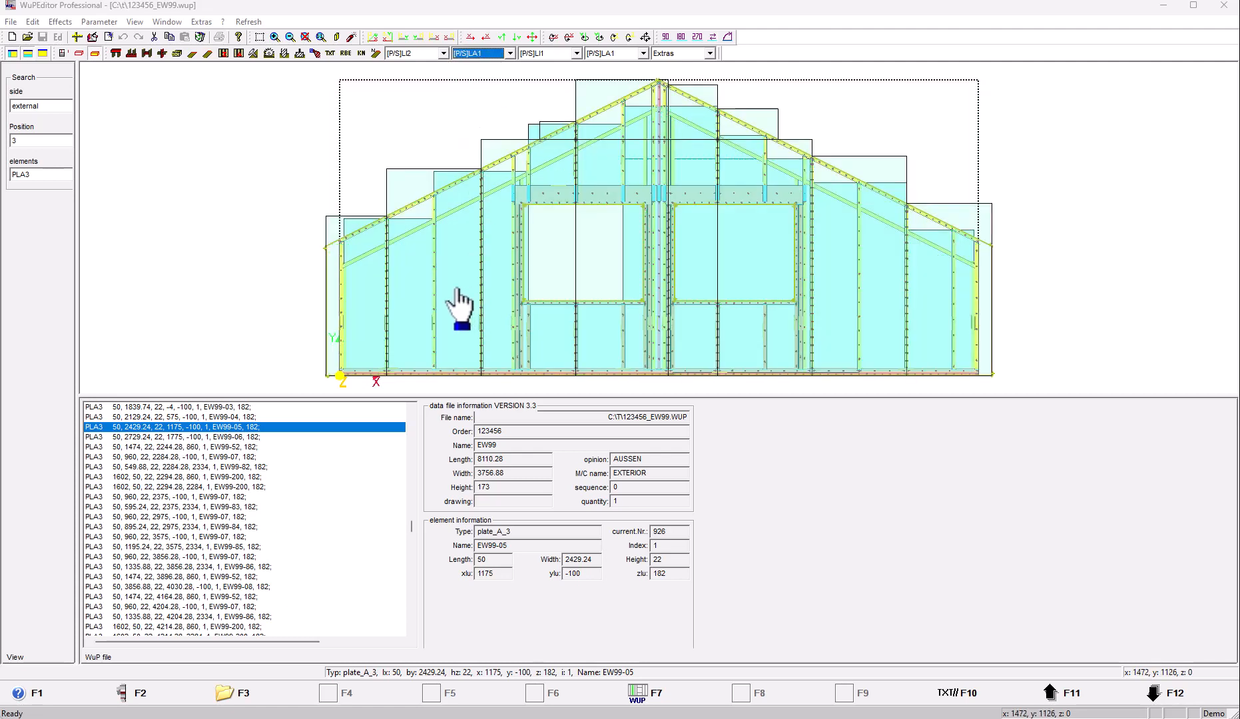
pyautogui.click(457, 291)
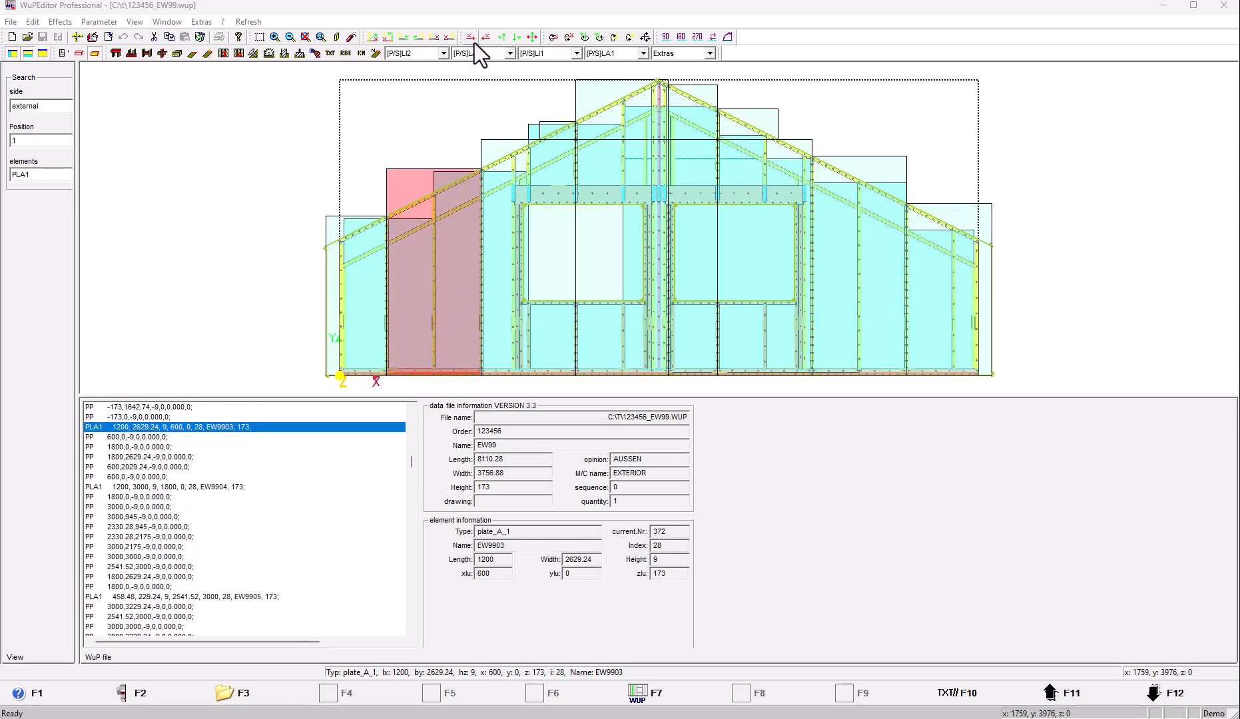
# - Hide all external and internal panel layers with no [P/S]LA and no [P/S]LI to view only the core frame
pyautogui.click(485, 57)
pyautogui.click(485, 66)
pyautogui.click(441, 53)
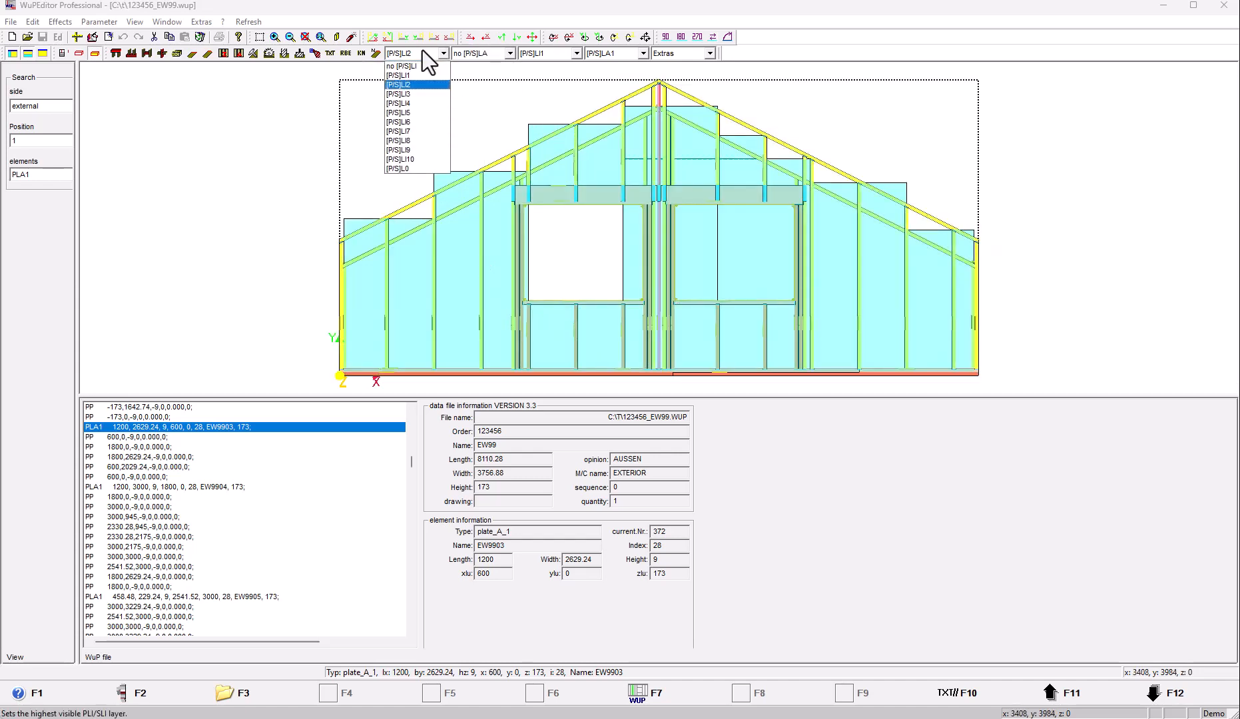
pyautogui.click(424, 66)
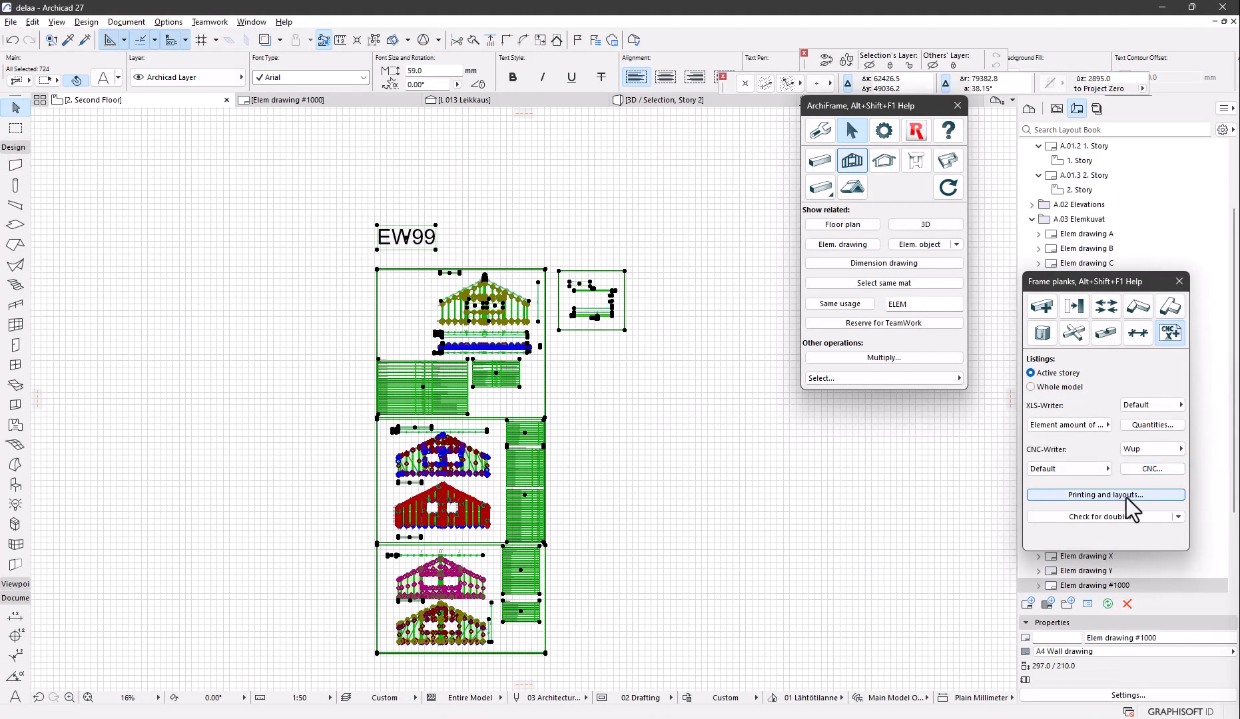
# - Create layouts from the selected EW99 element drawings, using A4 Wall drawing as both the landscape and portrait master layout
pyautogui.click(1125, 497)
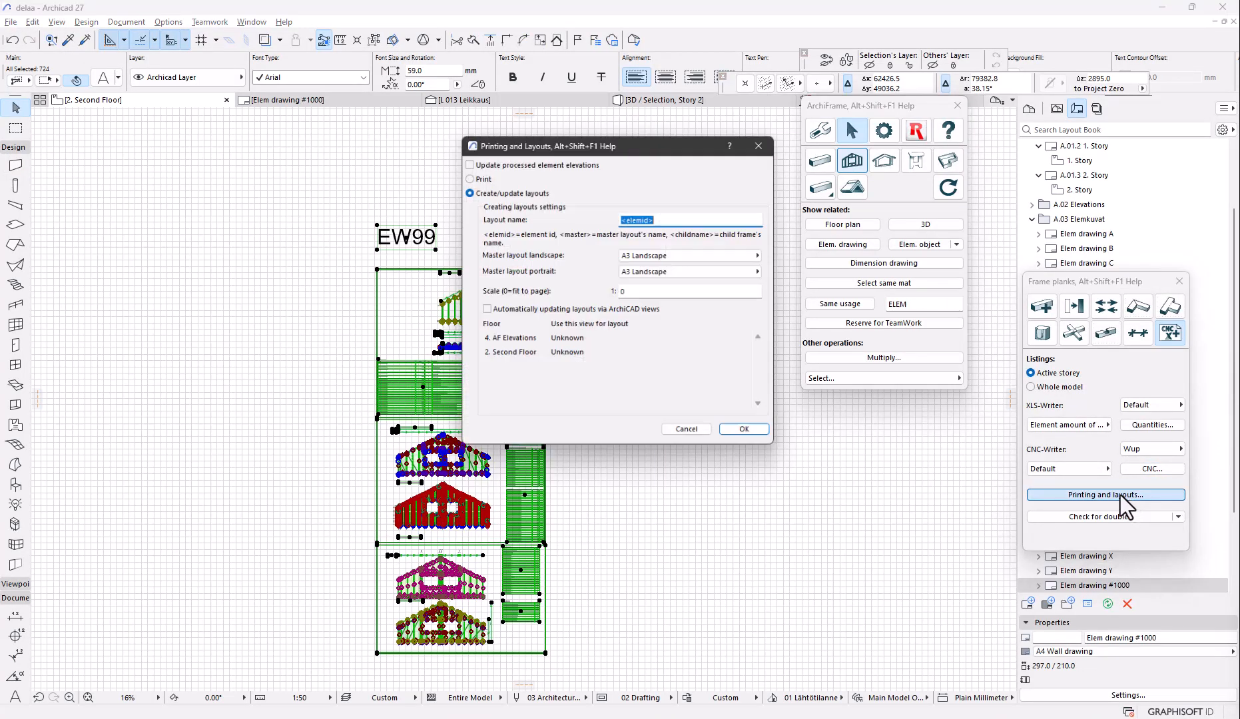
pyautogui.click(699, 258)
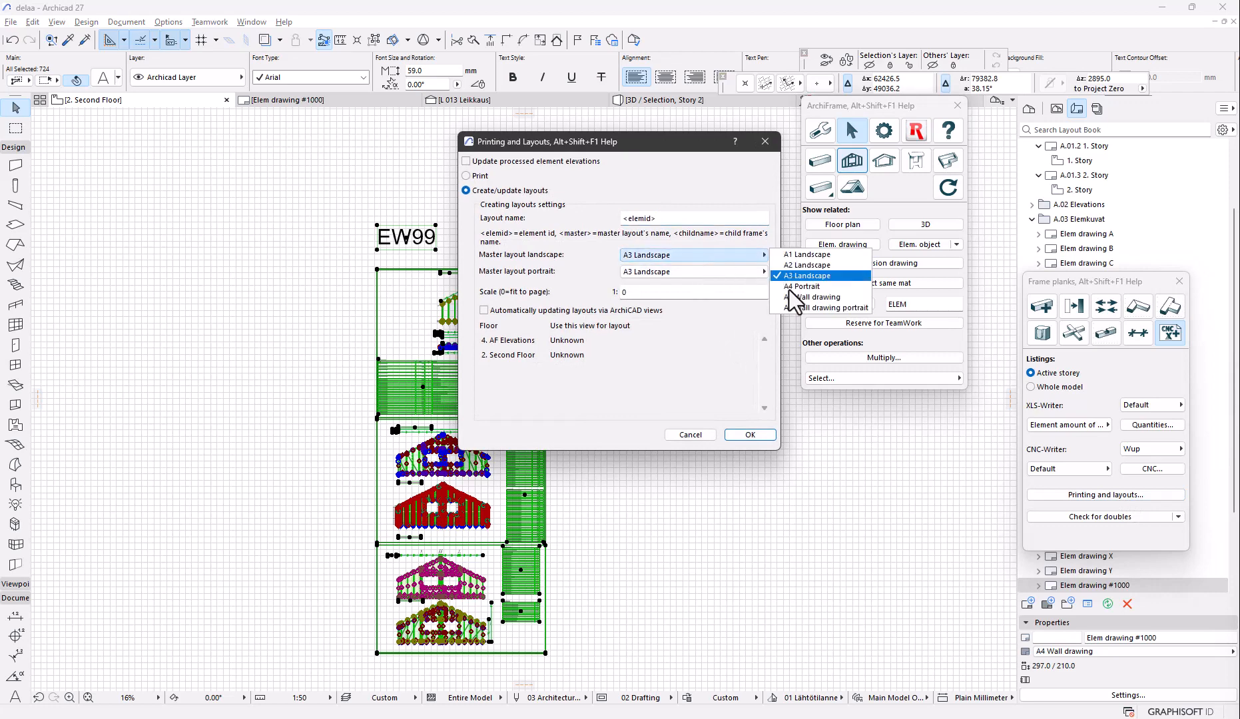
pyautogui.click(791, 293)
pyautogui.click(742, 271)
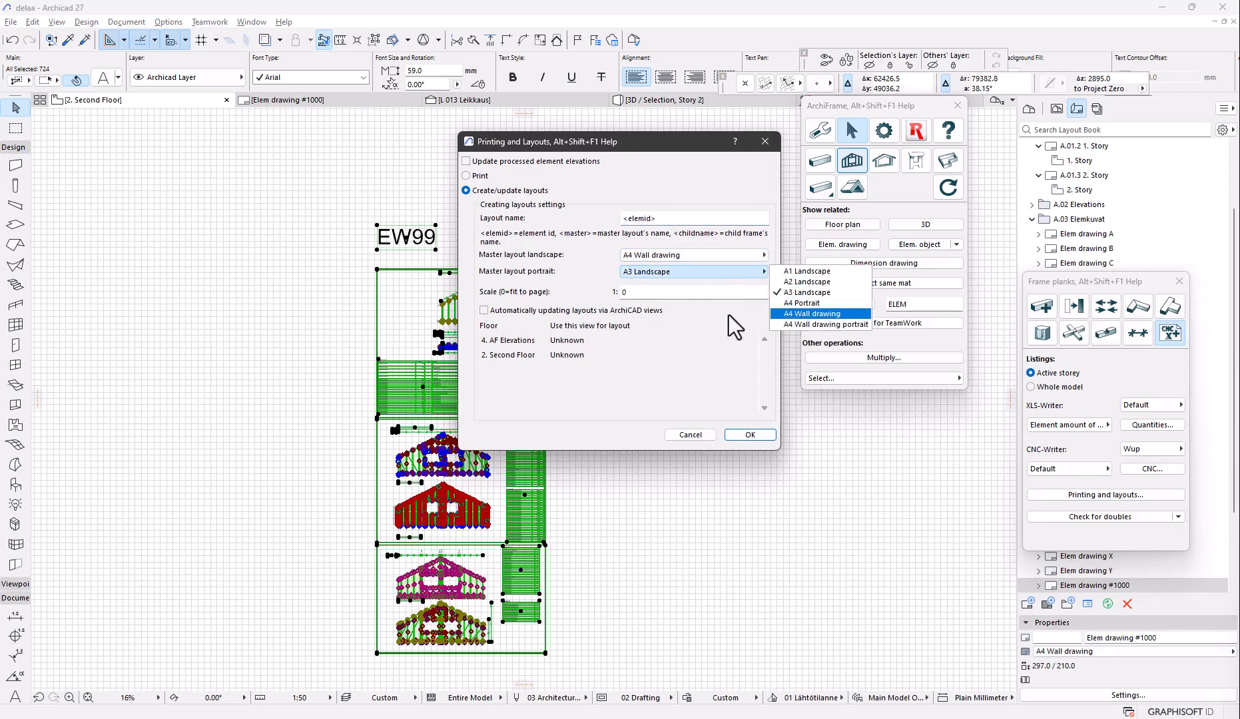
pyautogui.click(799, 313)
pyautogui.click(758, 440)
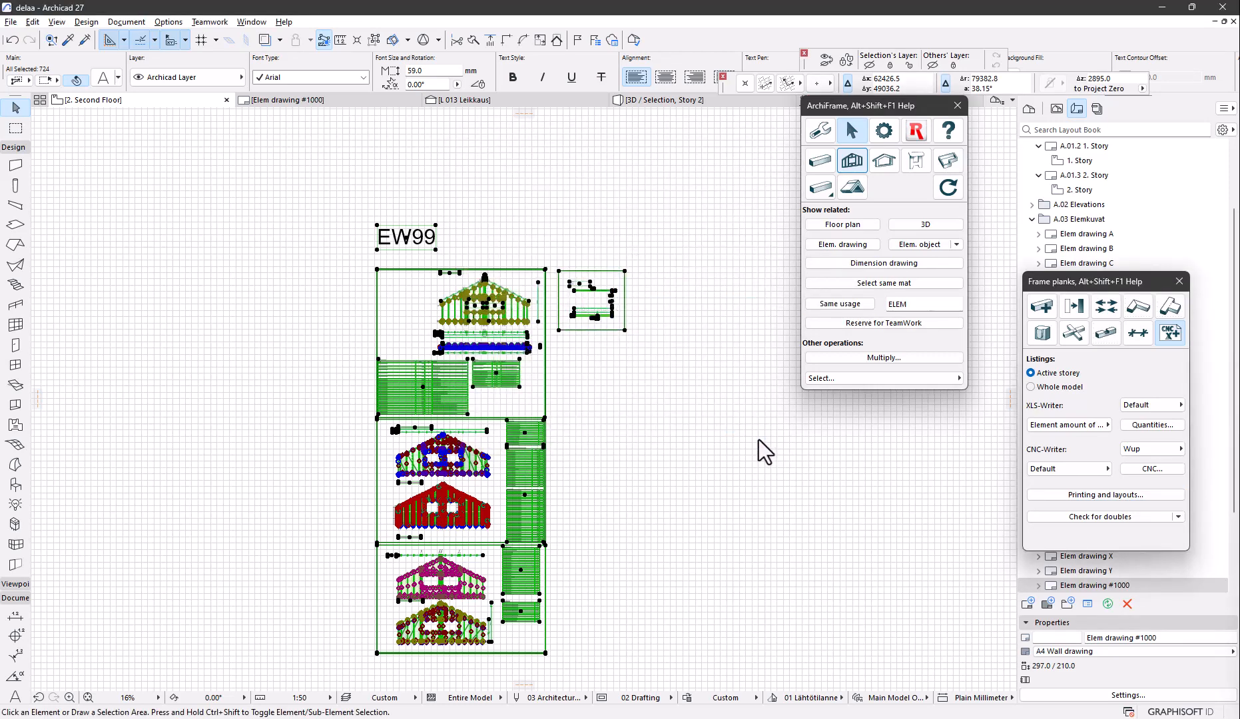
# - Open the EW99 MAIN, EW99 EXTERIOR, EW99 INTERIOR and Frame #elemid# layouts in turn and inspect their drawings
pyautogui.click(1075, 109)
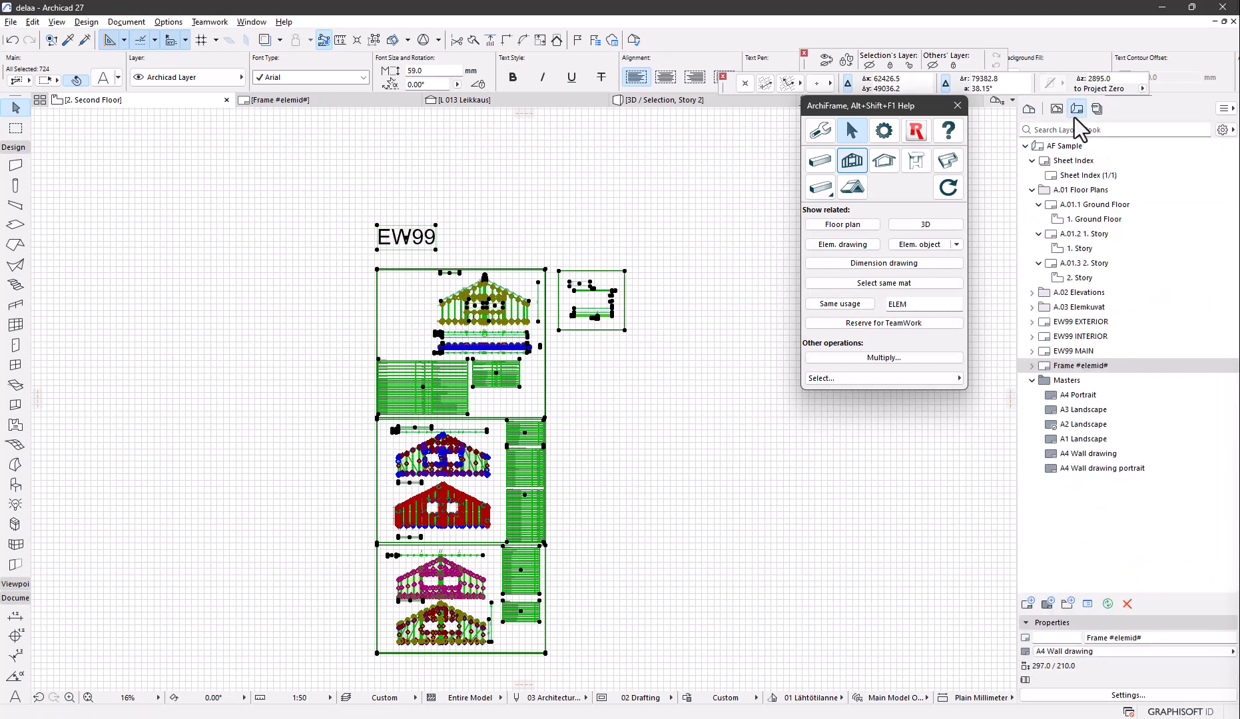
pyautogui.doubleClick(1092, 351)
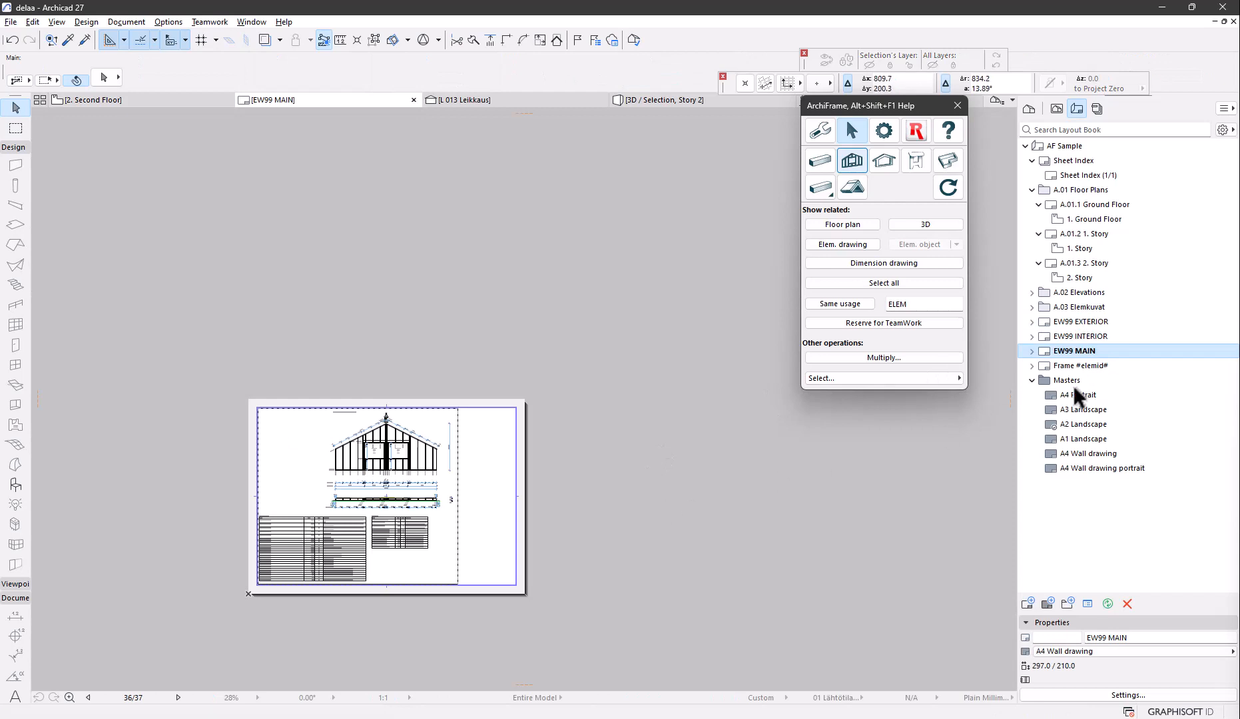
pyautogui.doubleClick(1079, 322)
pyautogui.doubleClick(1082, 336)
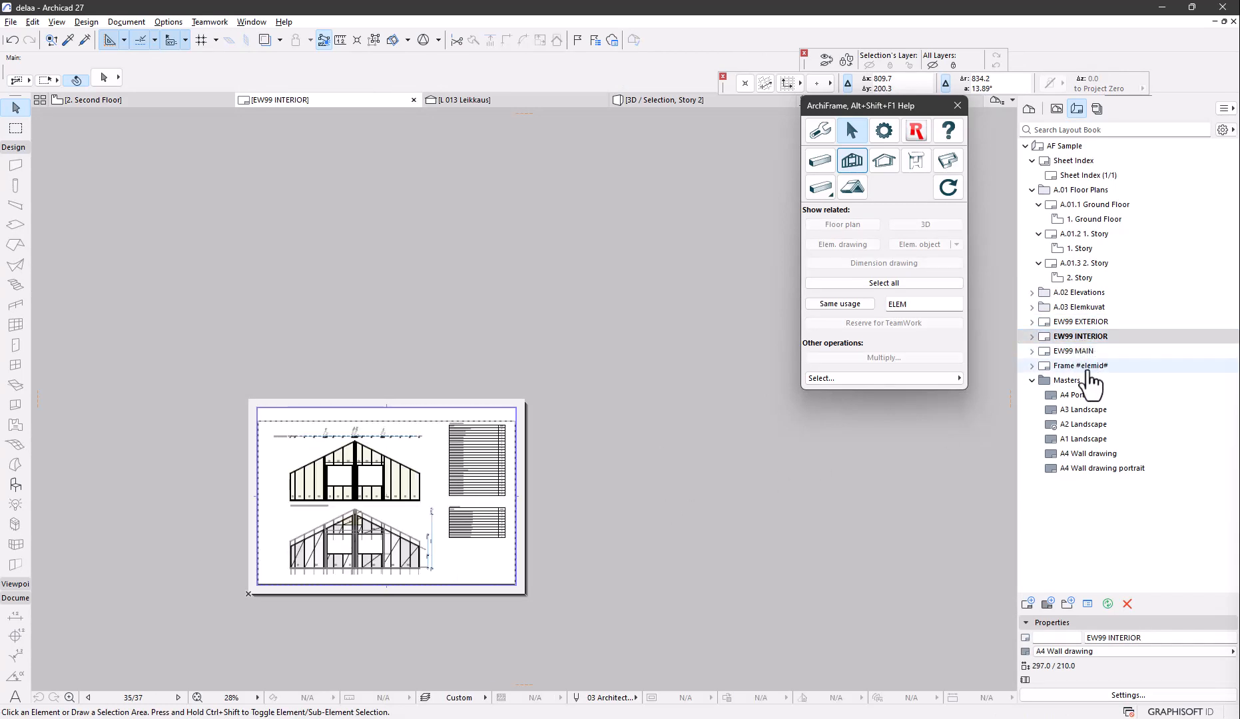
pyautogui.doubleClick(1088, 371)
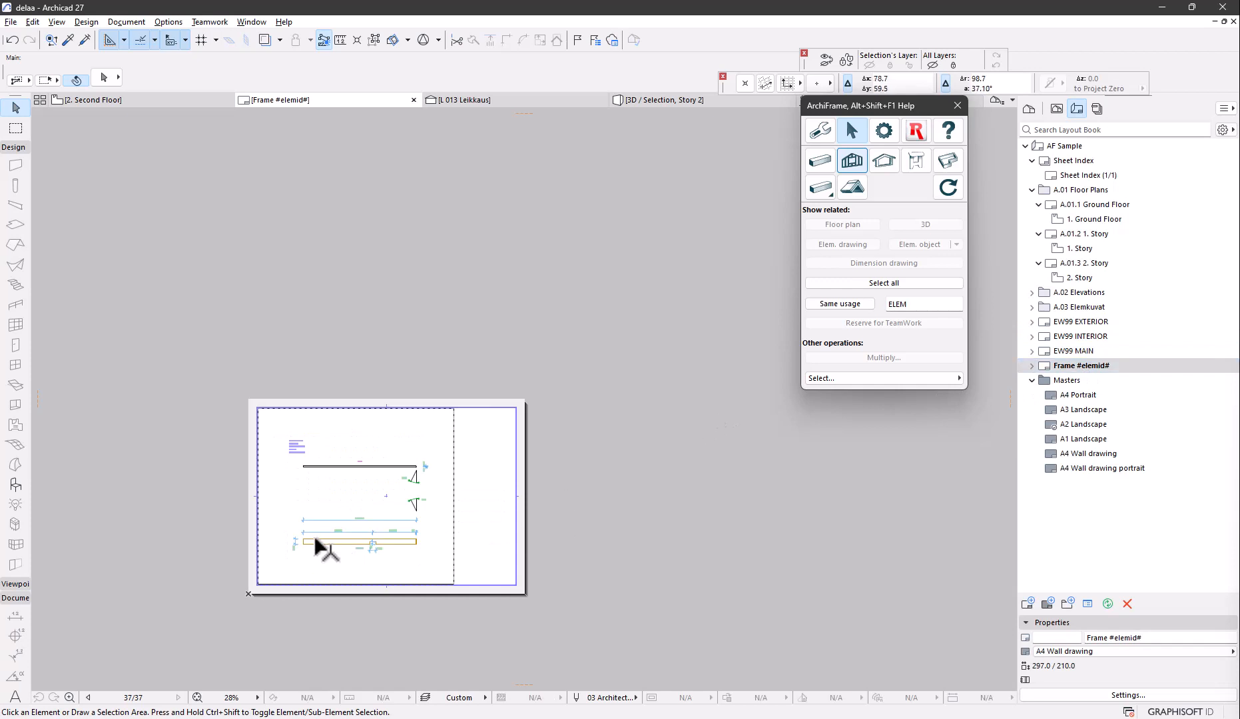
pyautogui.scroll(3, 316, 539)
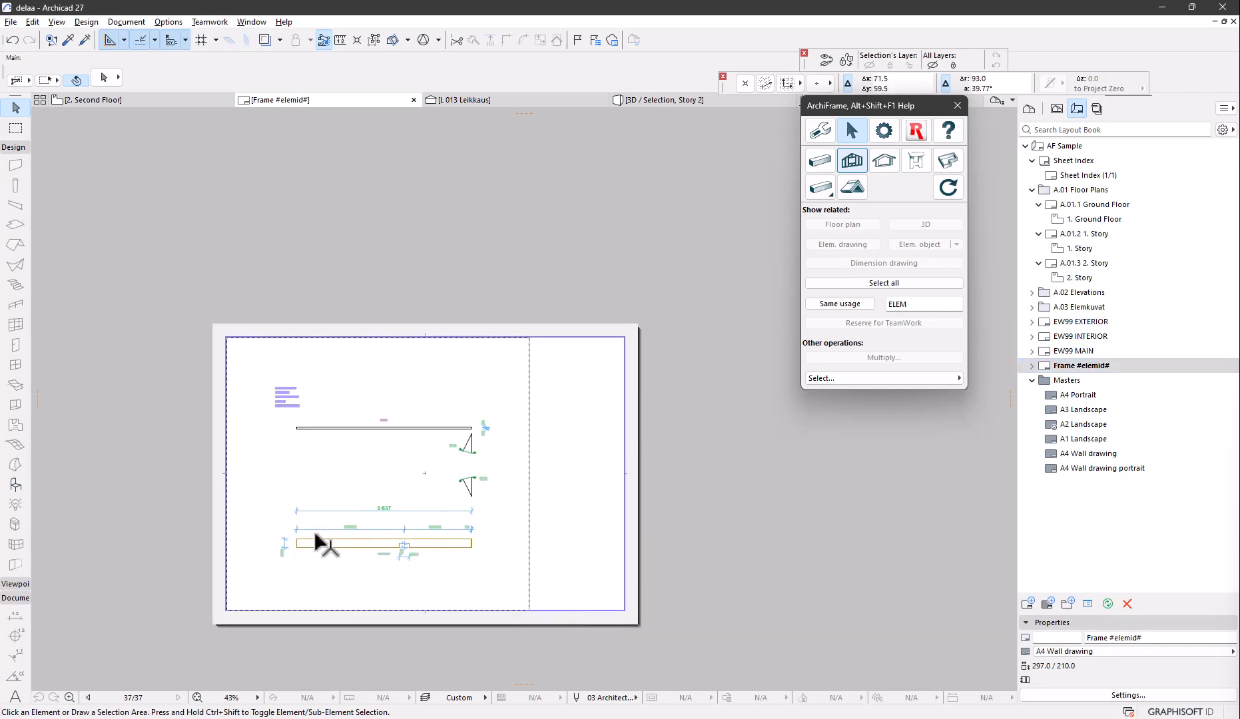